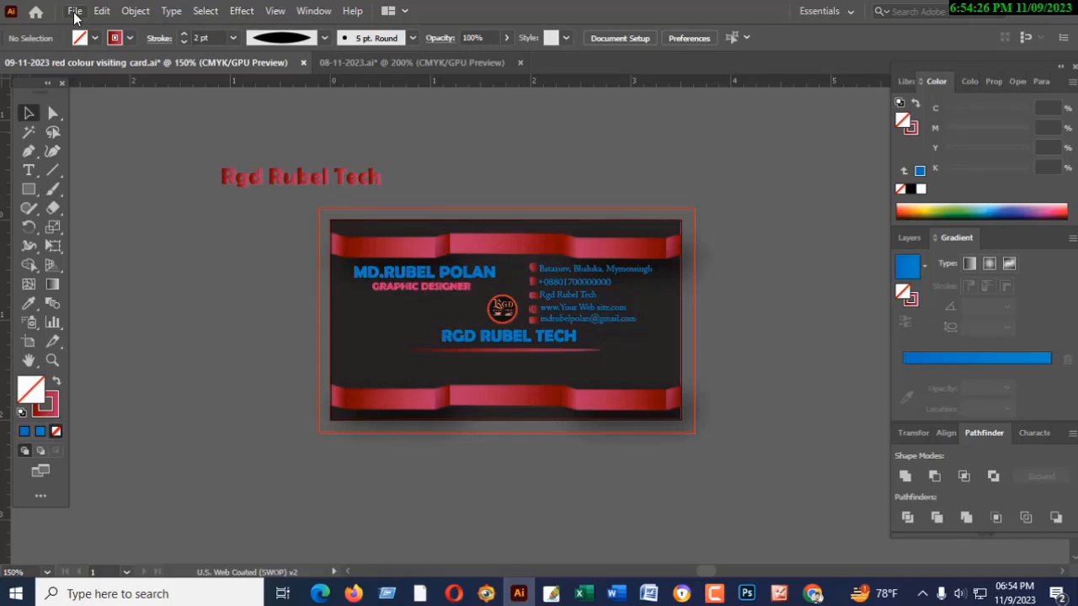
- Create a new 3.5 × 2 in landscape CMYK document at 300 ppi with a 0.125 in bleed on all sides
click(74, 12)
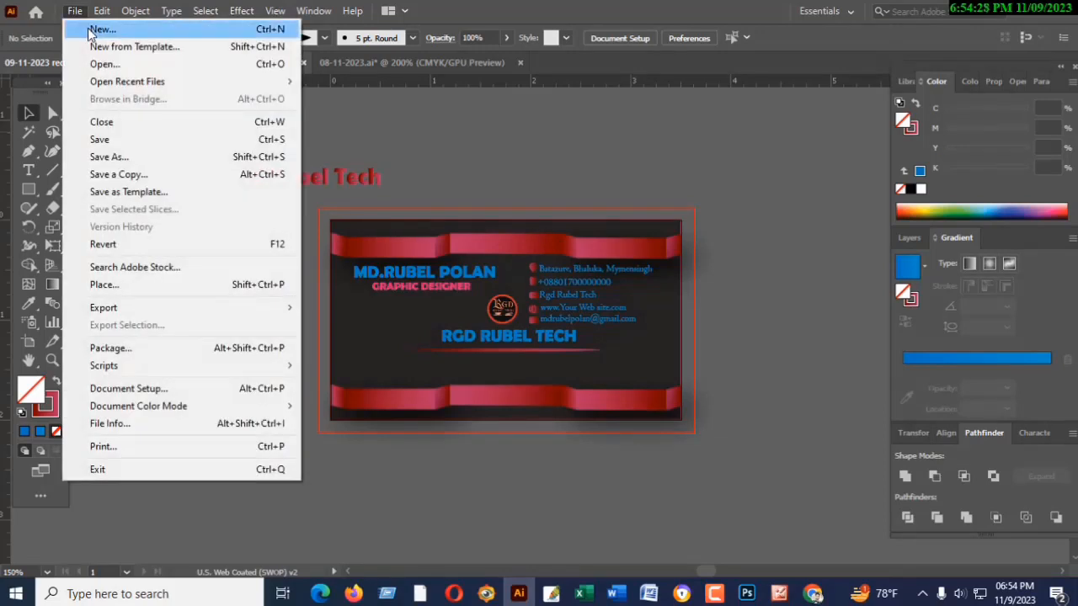
click(88, 28)
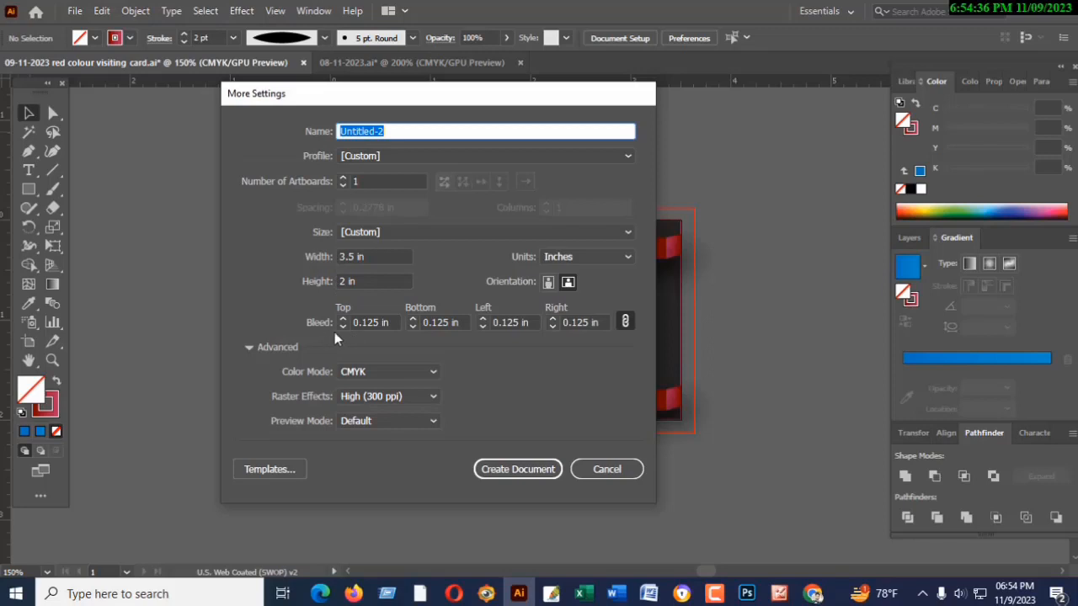
click(506, 473)
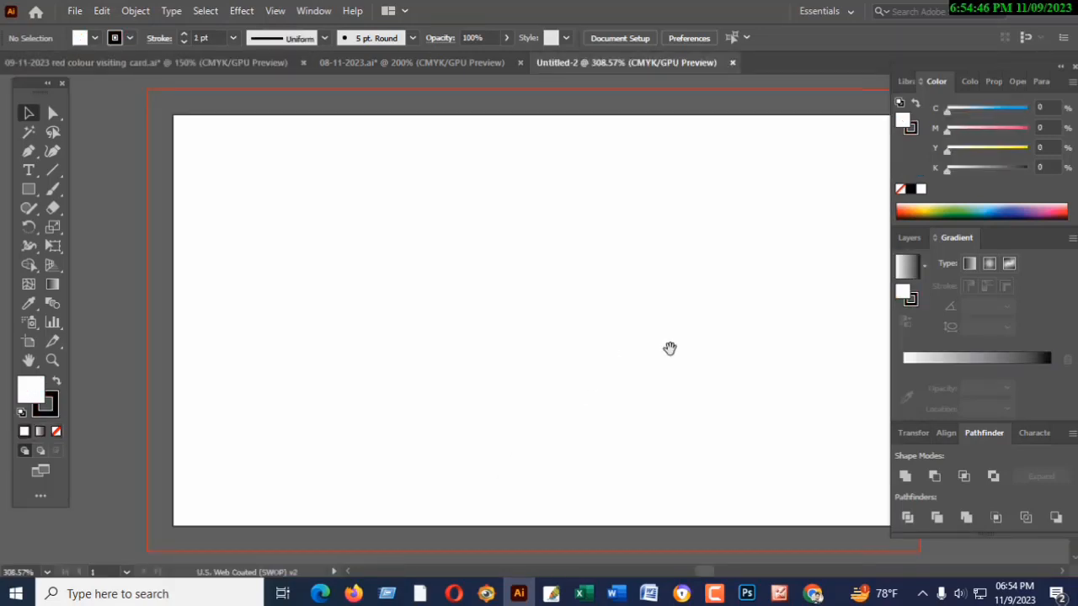
- Draw a white rectangle covering the whole artboard
drag(669, 348, 629, 343)
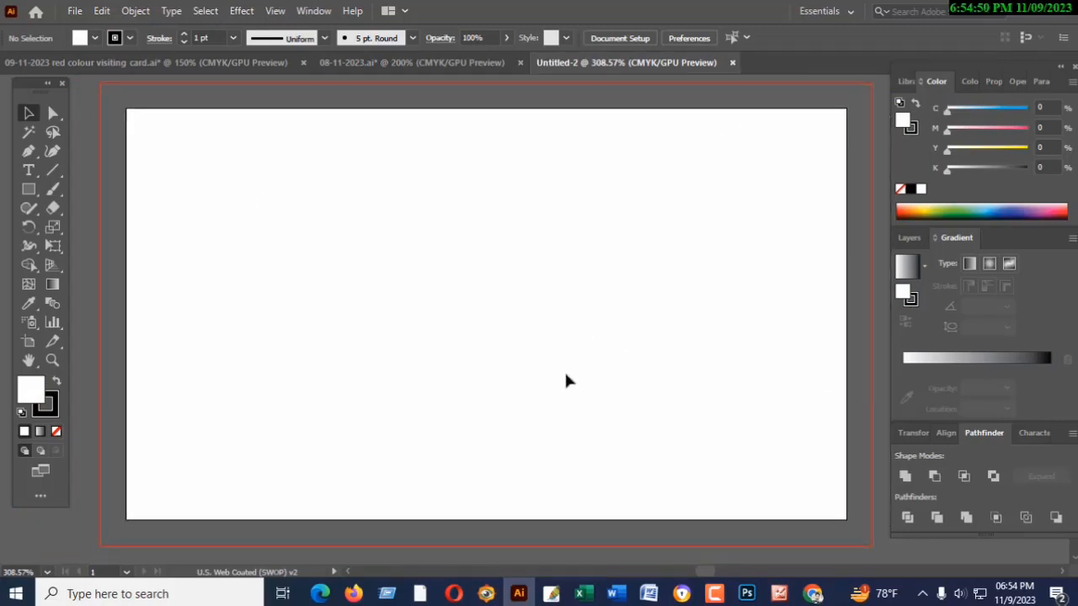
click(28, 191)
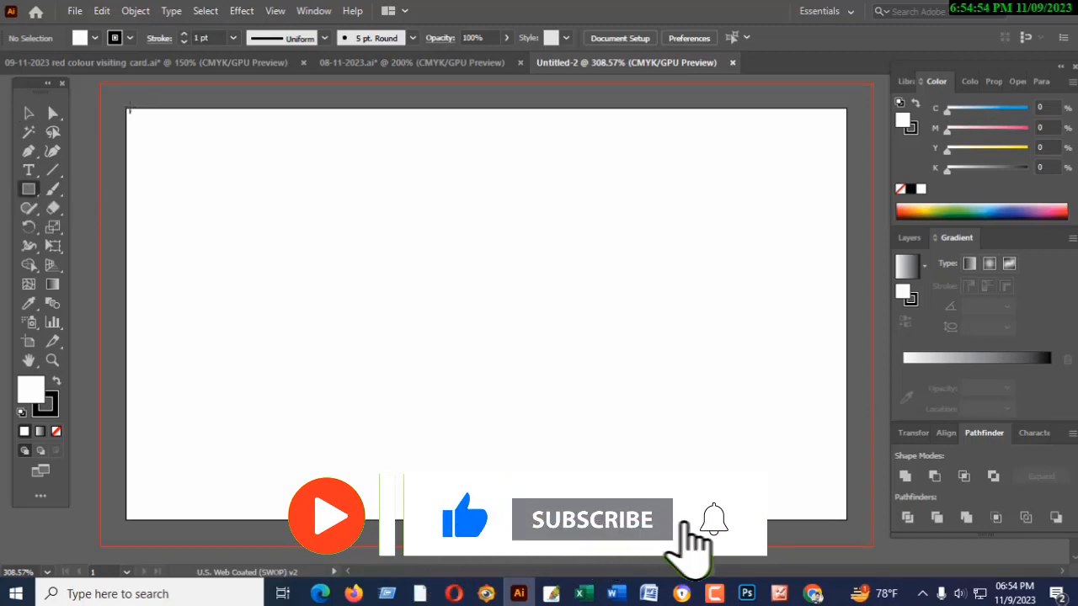
drag(128, 107, 846, 519)
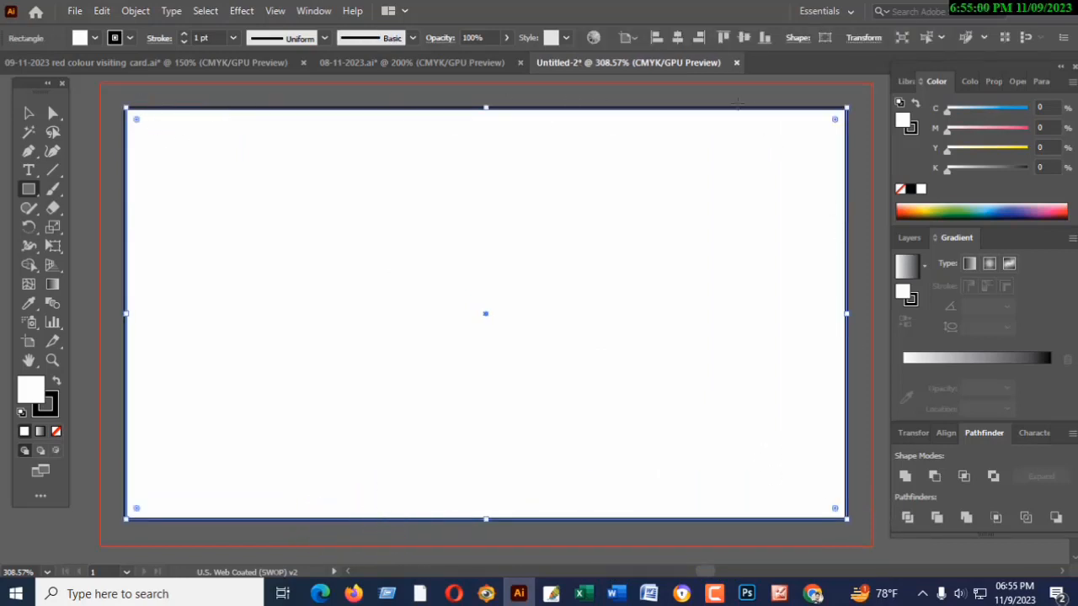
- Remove the stroke from the artboard-sized rectangle and lock it in place
click(52, 418)
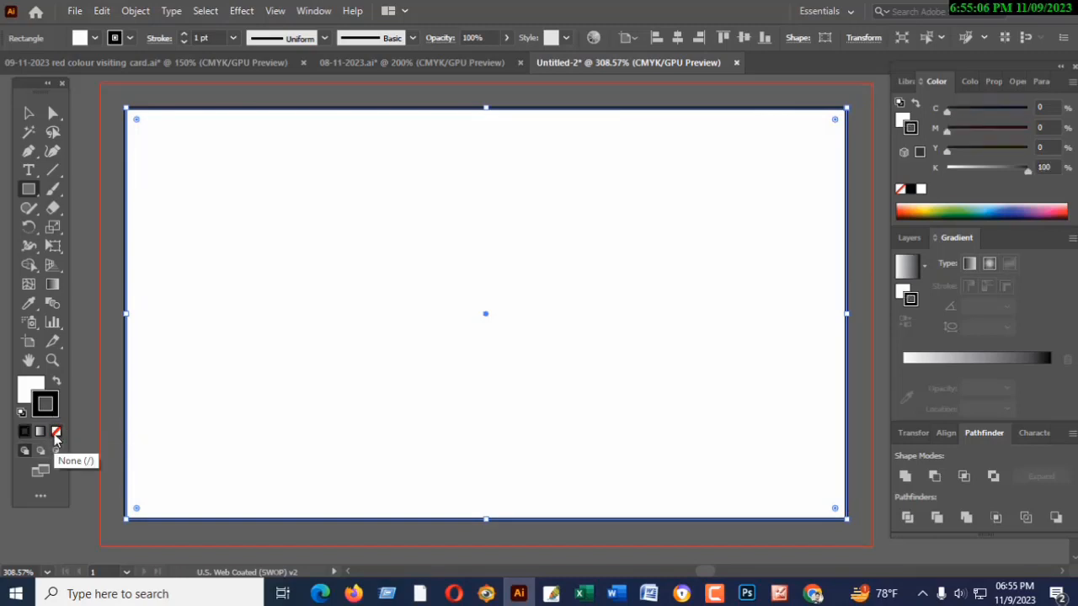
click(56, 433)
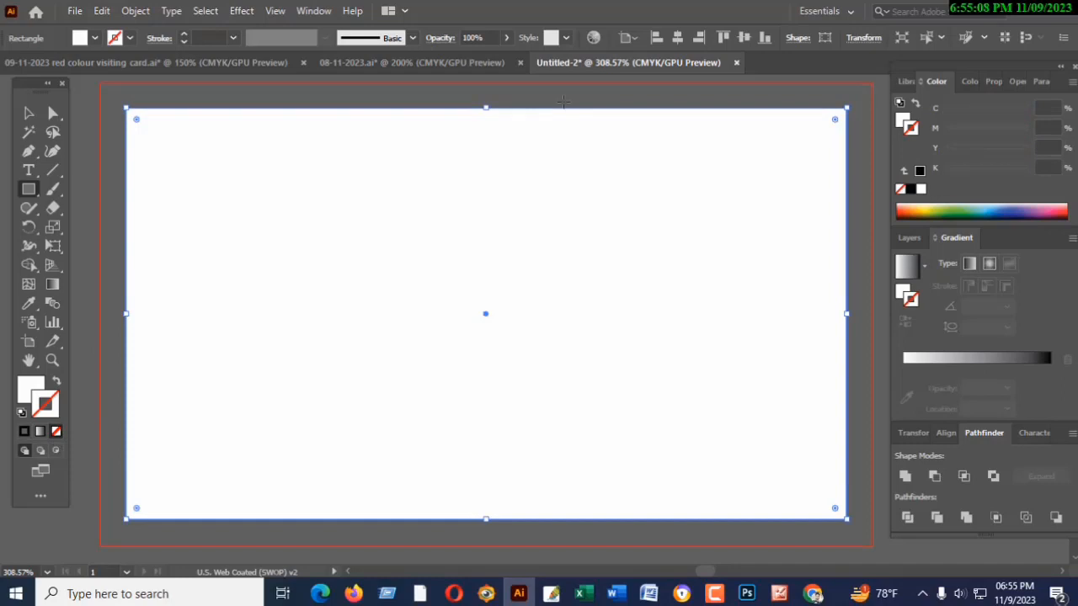
key(ctrl+2)
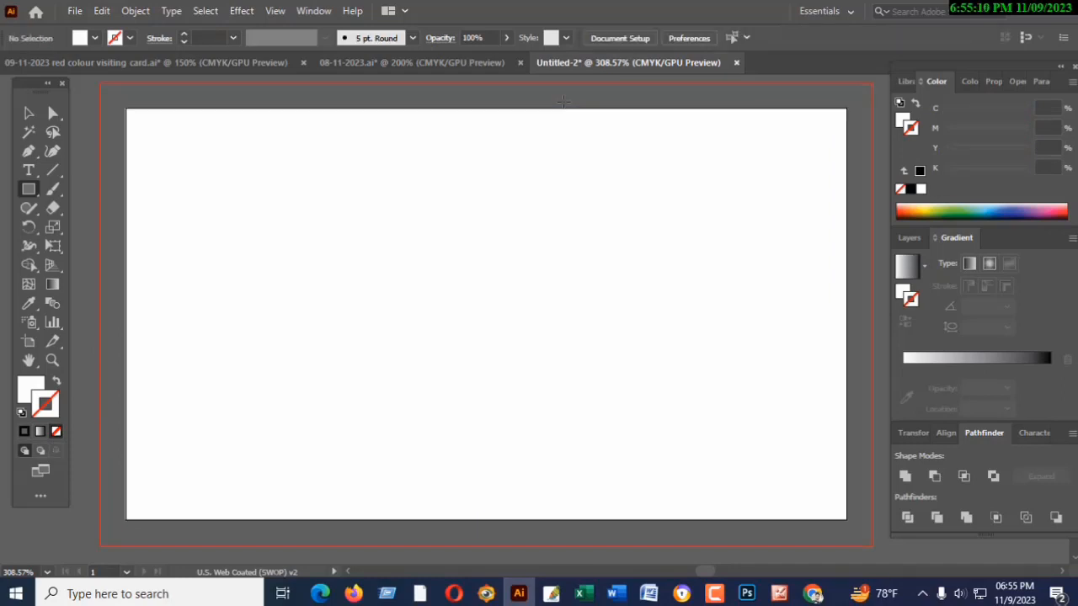
click(31, 115)
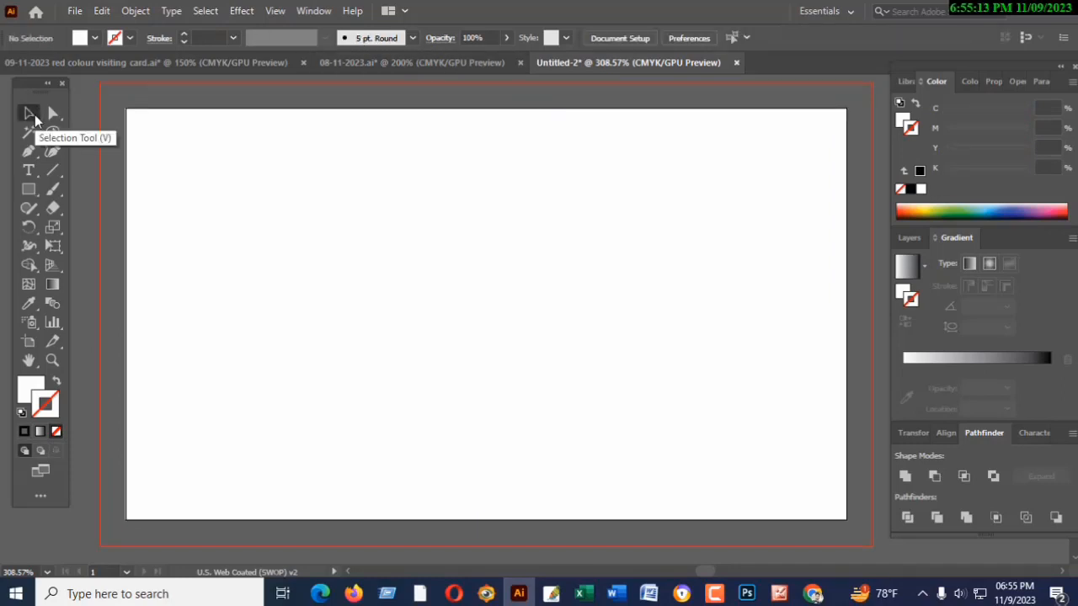
- Draw a horizontal rectangle about 0.88 × 0.18 in against the artboard's left edge, near its bottom
click(26, 191)
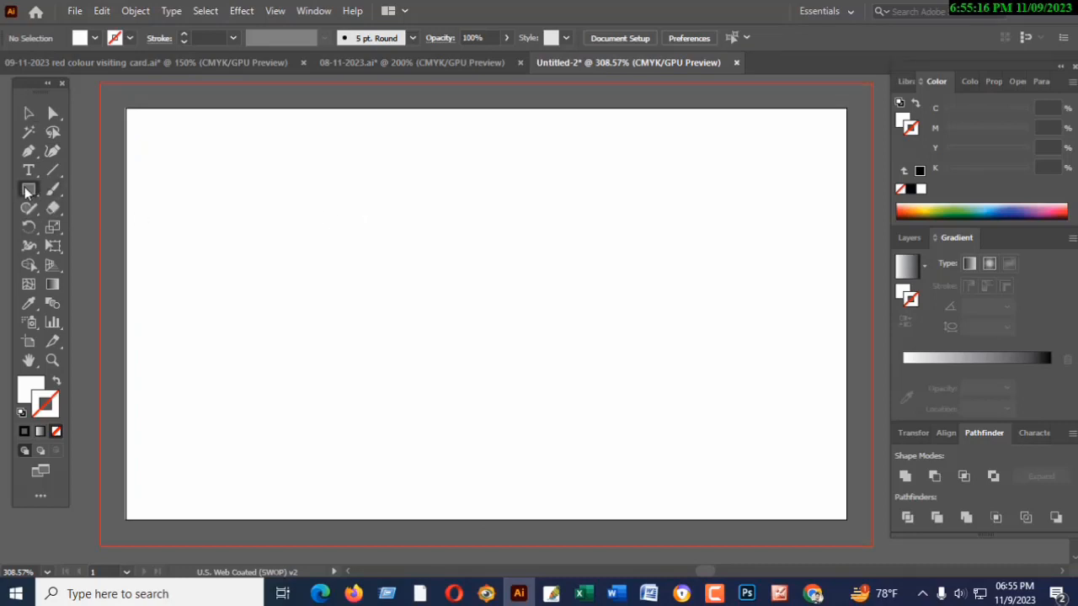
scroll(171, 327, down, 1)
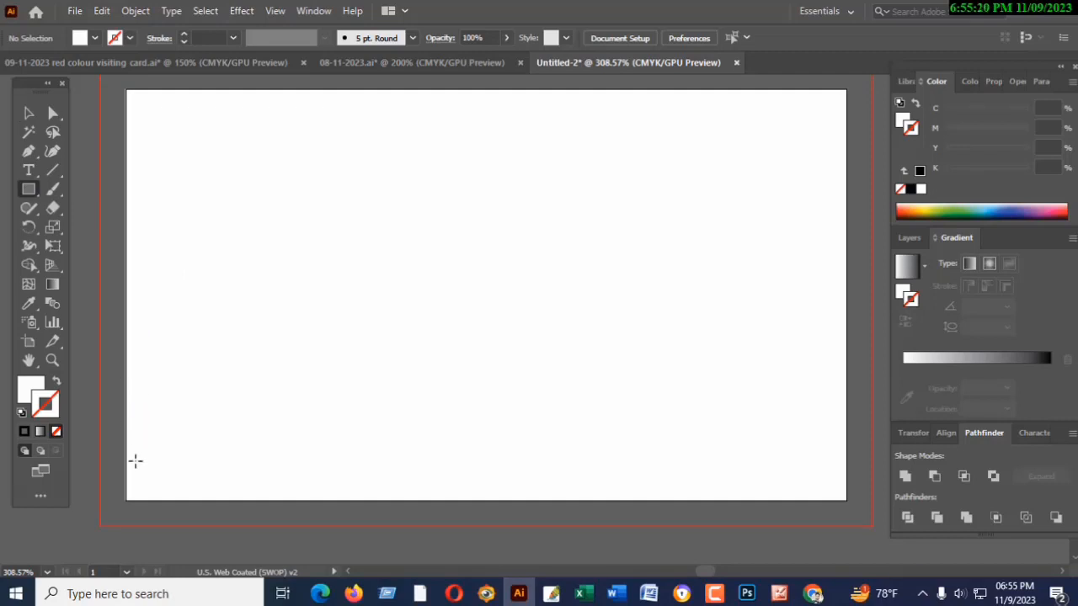
drag(126, 425, 308, 460)
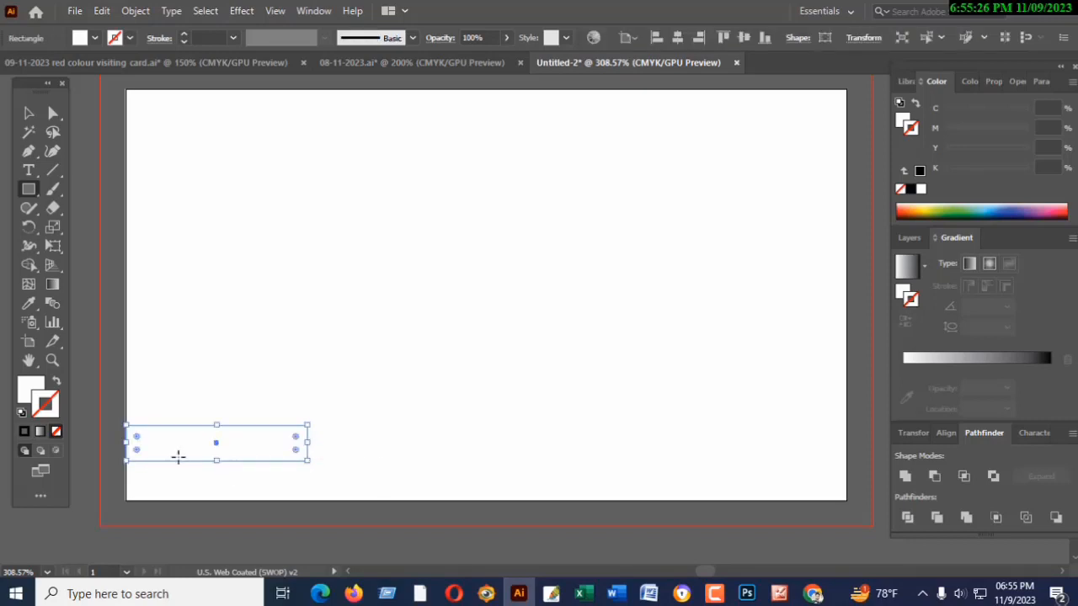
- Fill the small rectangle with the pinkish red e21e56
double_click(31, 388)
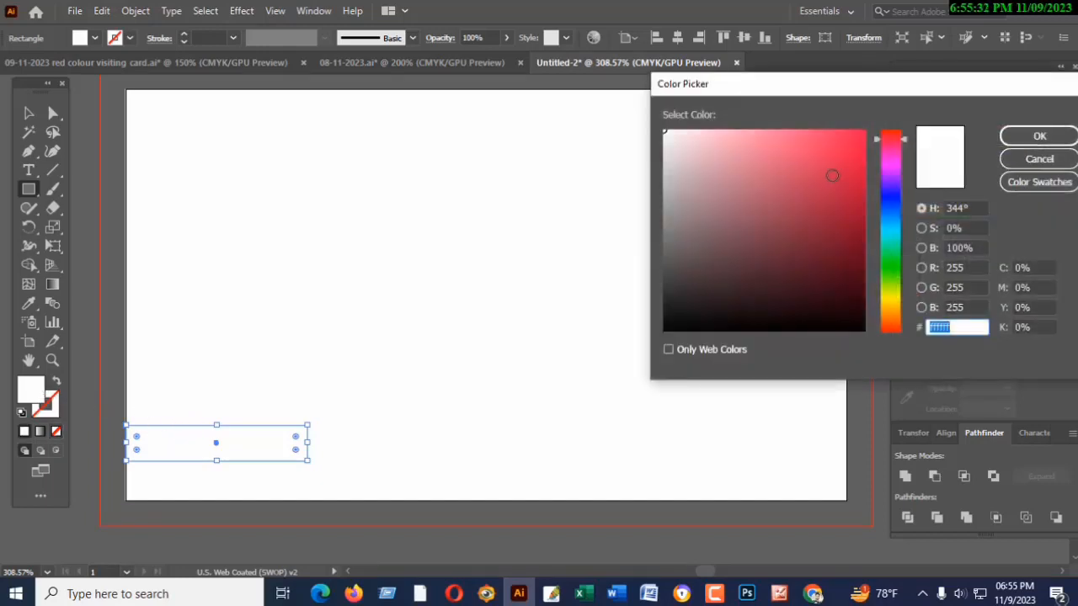
text(77112e)
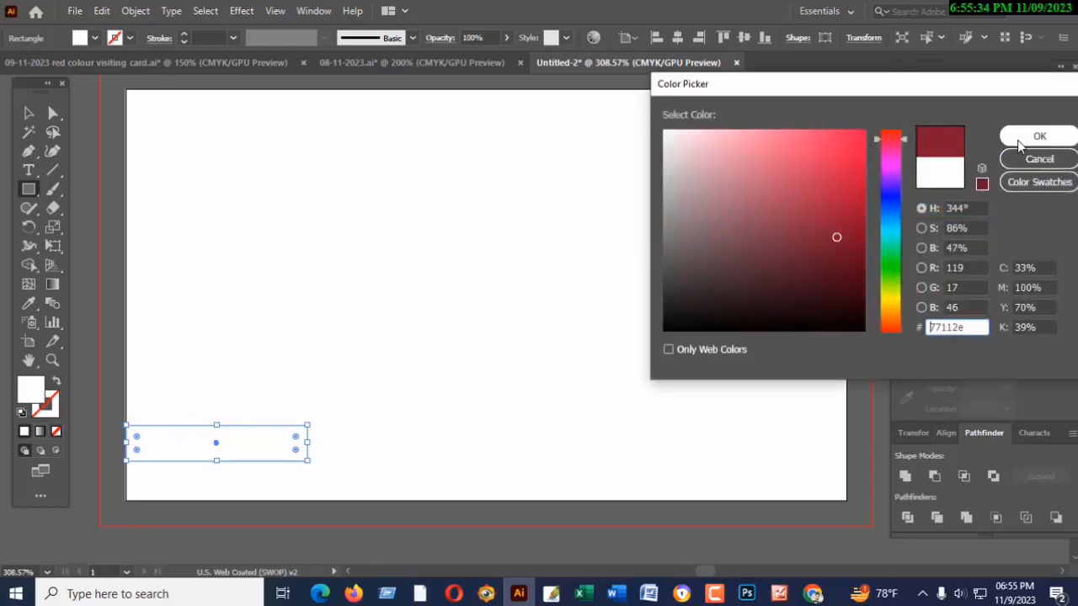
click(794, 180)
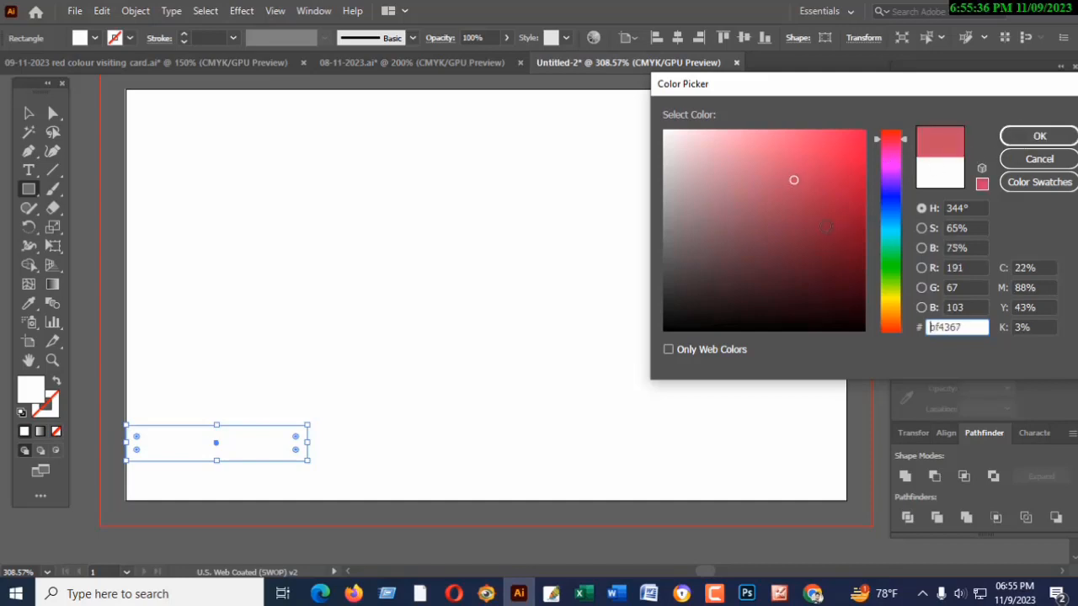
click(824, 227)
click(840, 150)
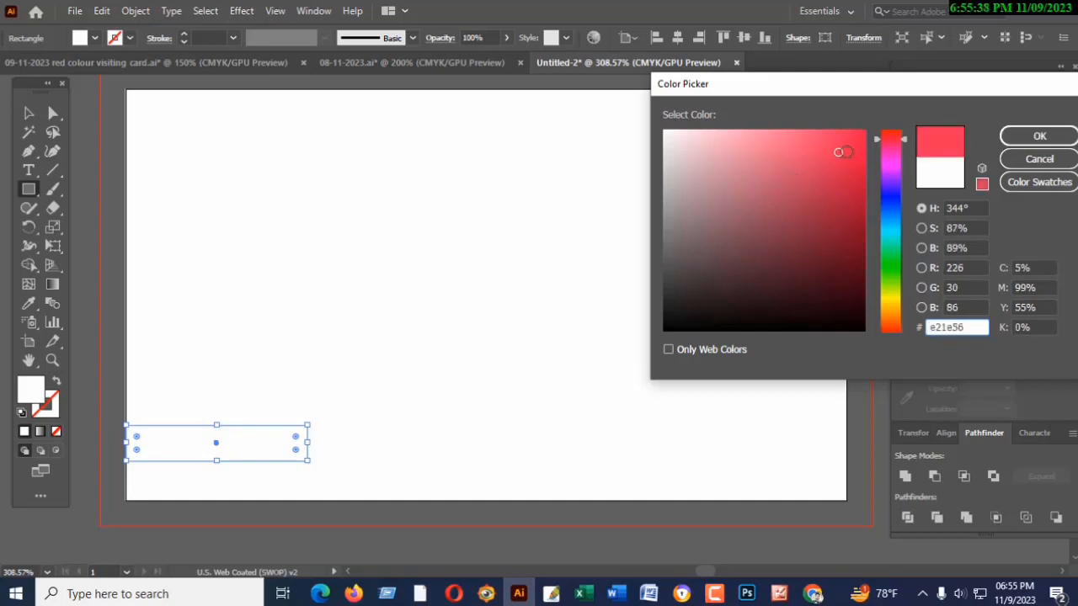
click(1015, 137)
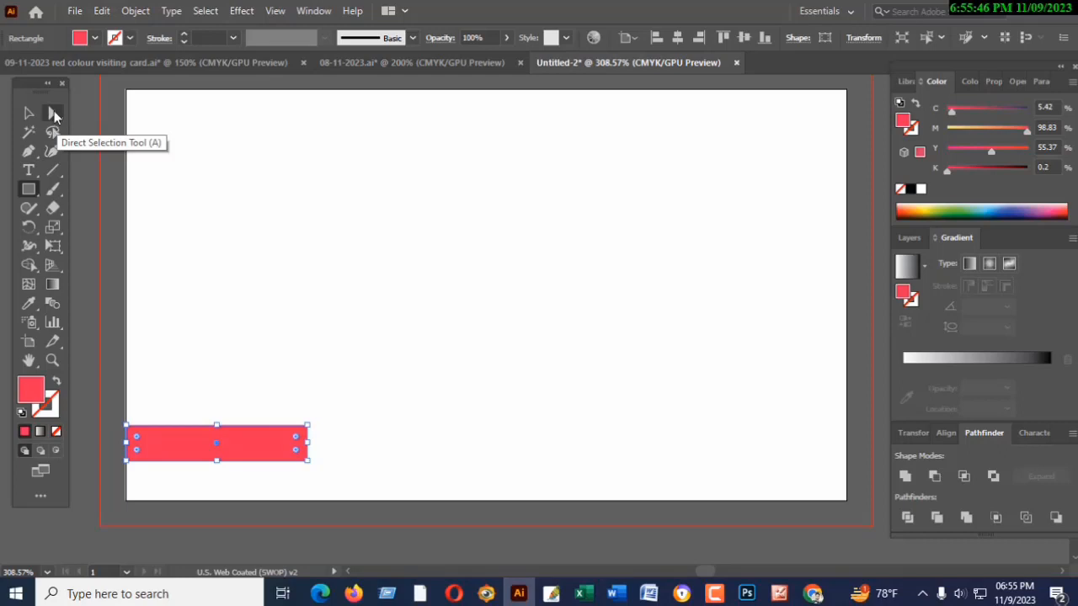
- Shift the red rectangle's two right corner points left and slightly down to slant it, and move the shape up and inward on the artboard
click(53, 113)
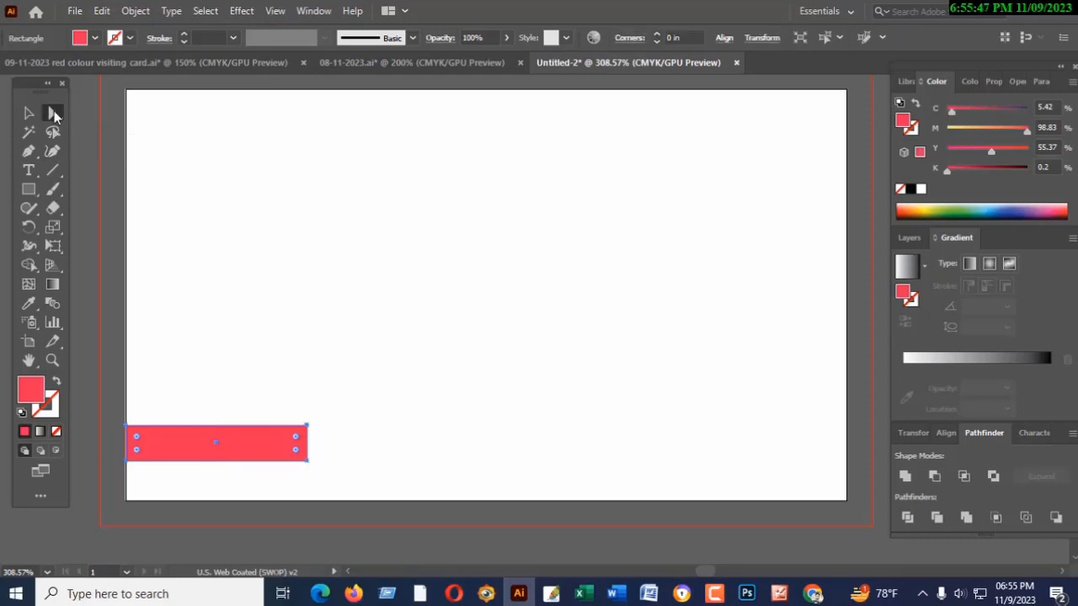
click(308, 427)
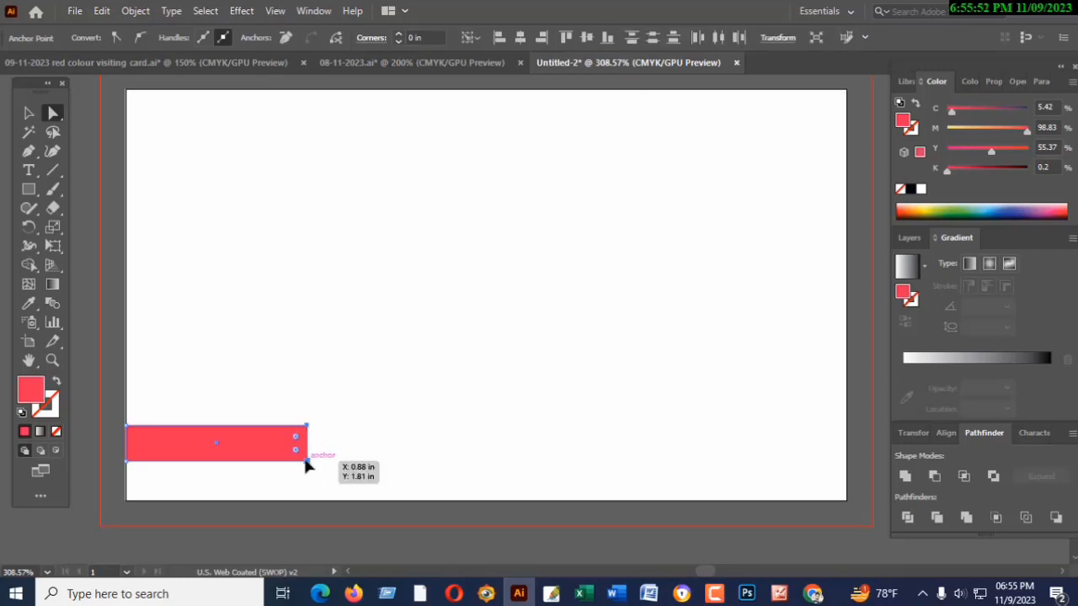
drag(307, 462, 186, 470)
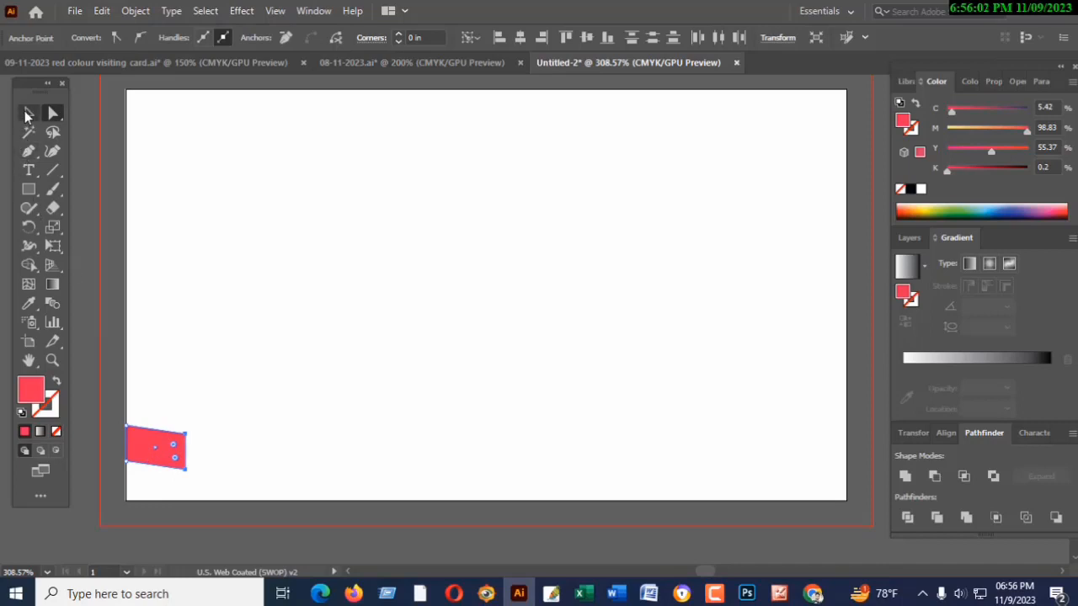
click(28, 114)
drag(144, 457, 251, 390)
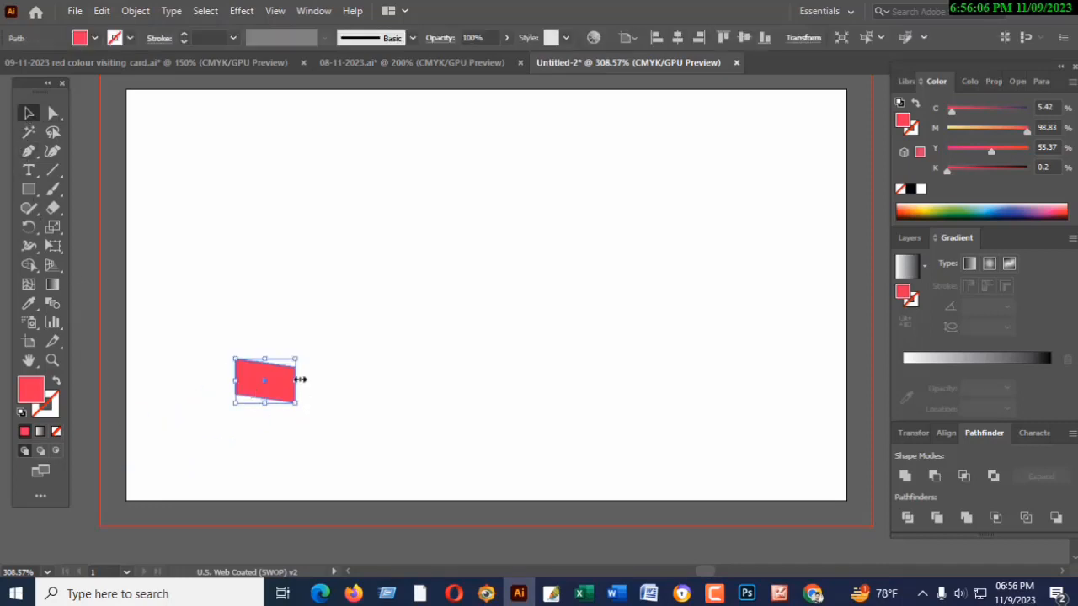
- Halve the slanted shape's width by shifting its two right corner points left, and place it against the artboard's left edge
click(52, 112)
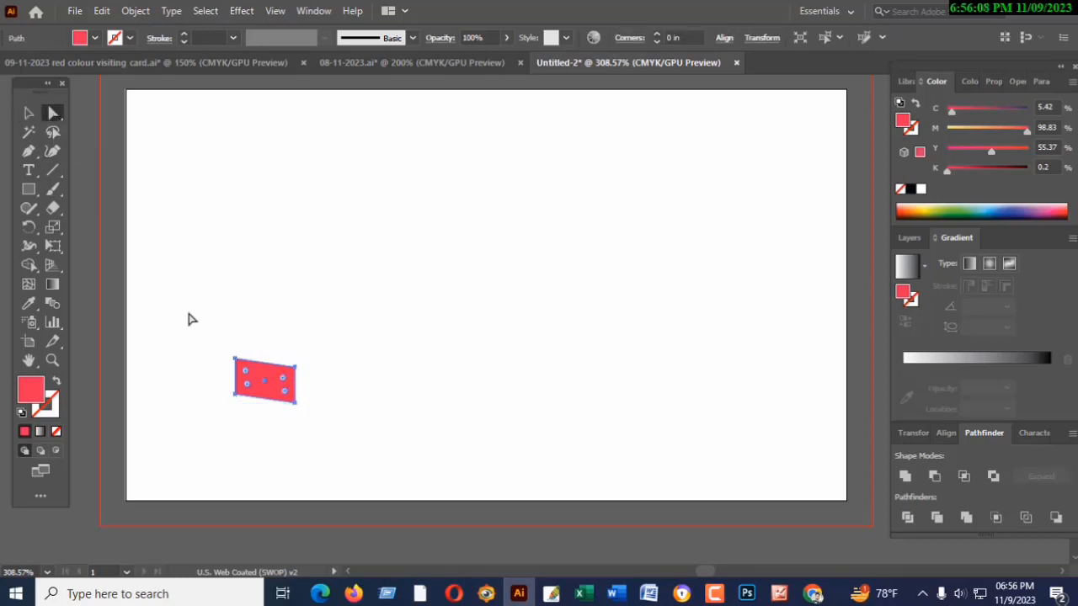
click(294, 369)
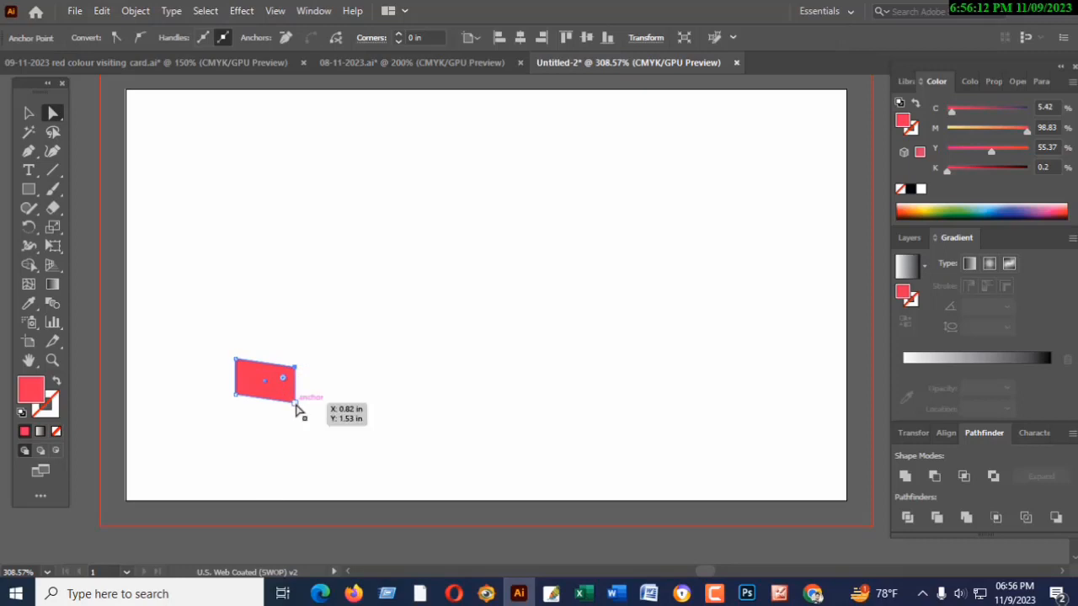
shift+click(295, 404)
drag(295, 404, 265, 404)
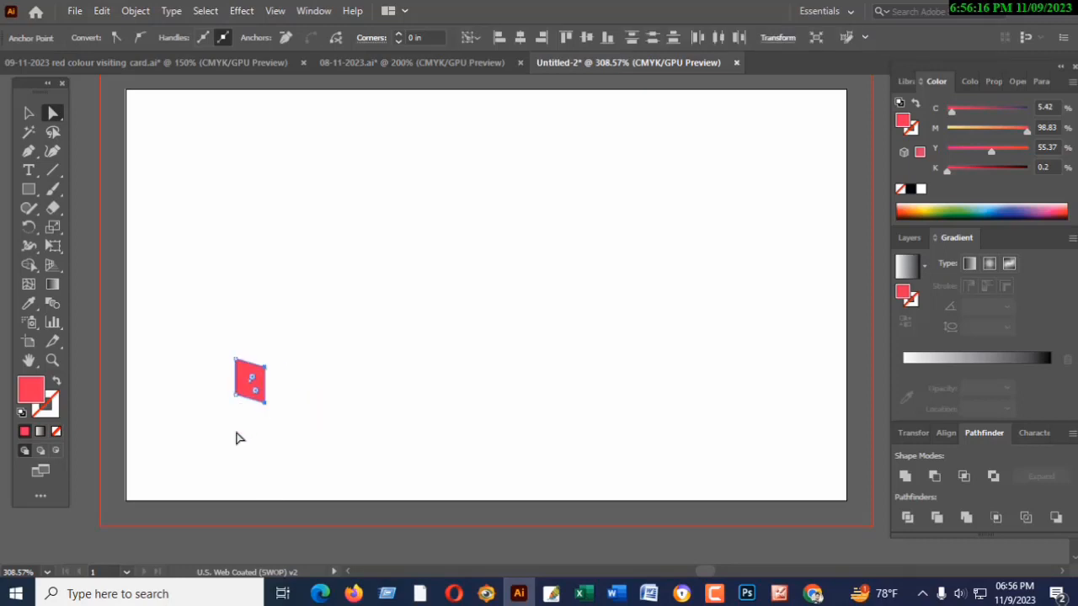
click(24, 116)
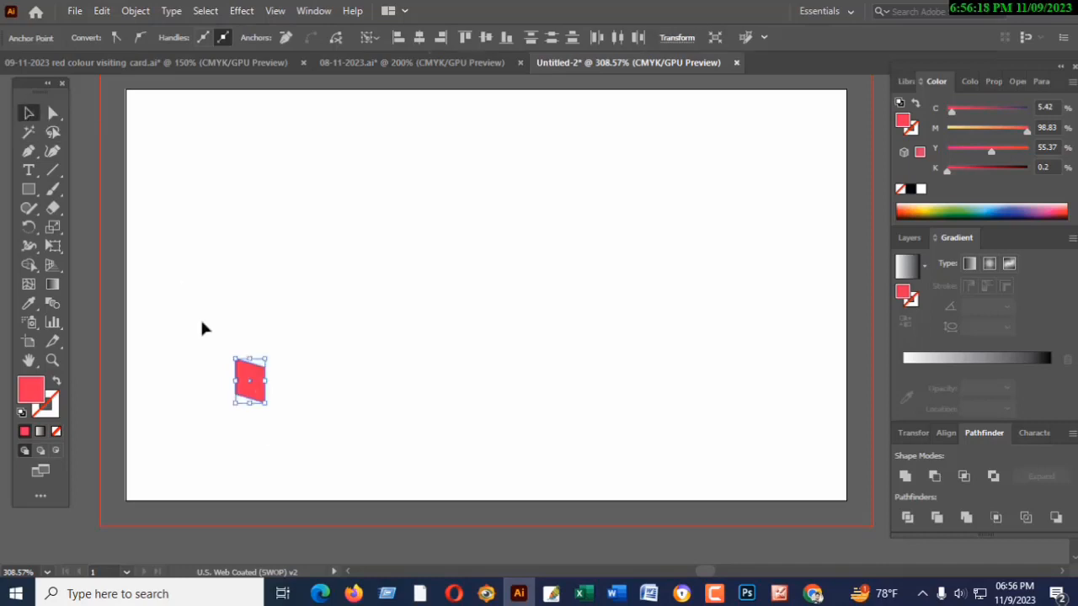
drag(254, 394, 144, 431)
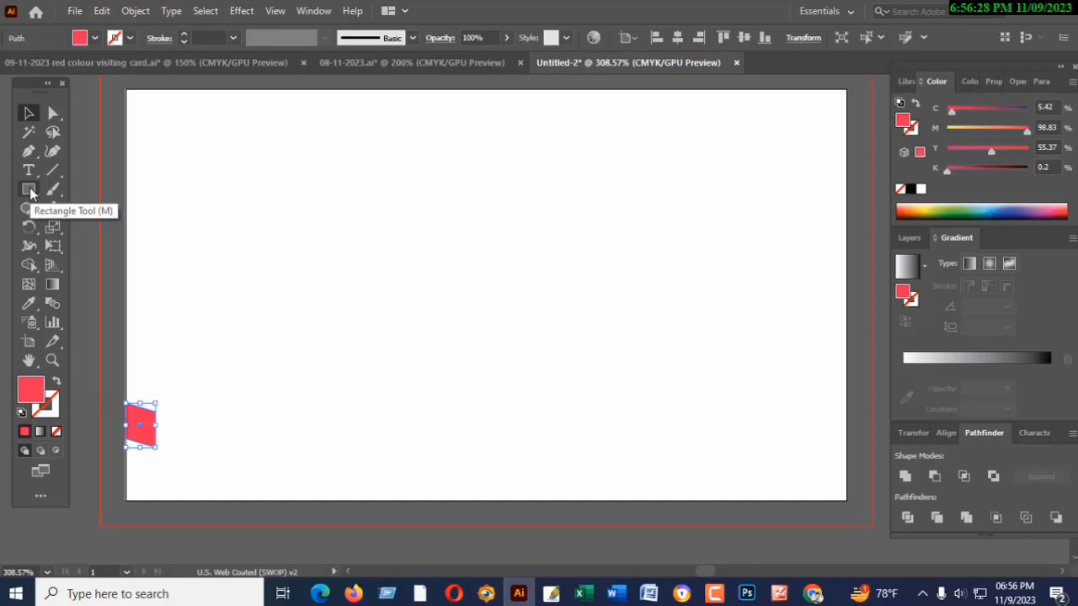
- Try to extend the ribbon with a widened copy of the slanted piece joined to its right edge
click(28, 112)
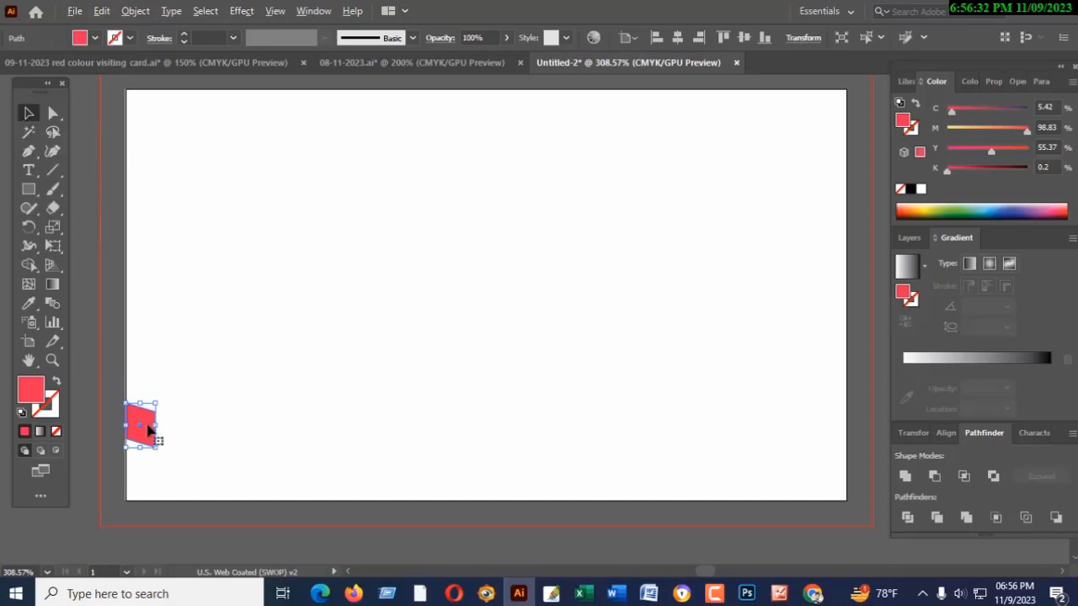
drag(147, 430, 673, 368)
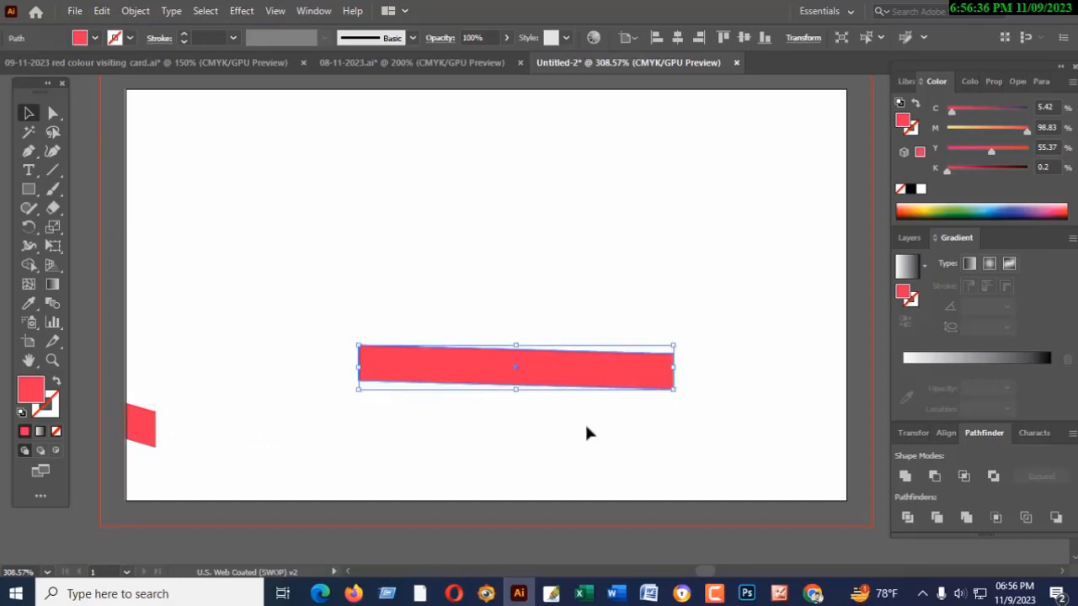
drag(431, 373, 229, 442)
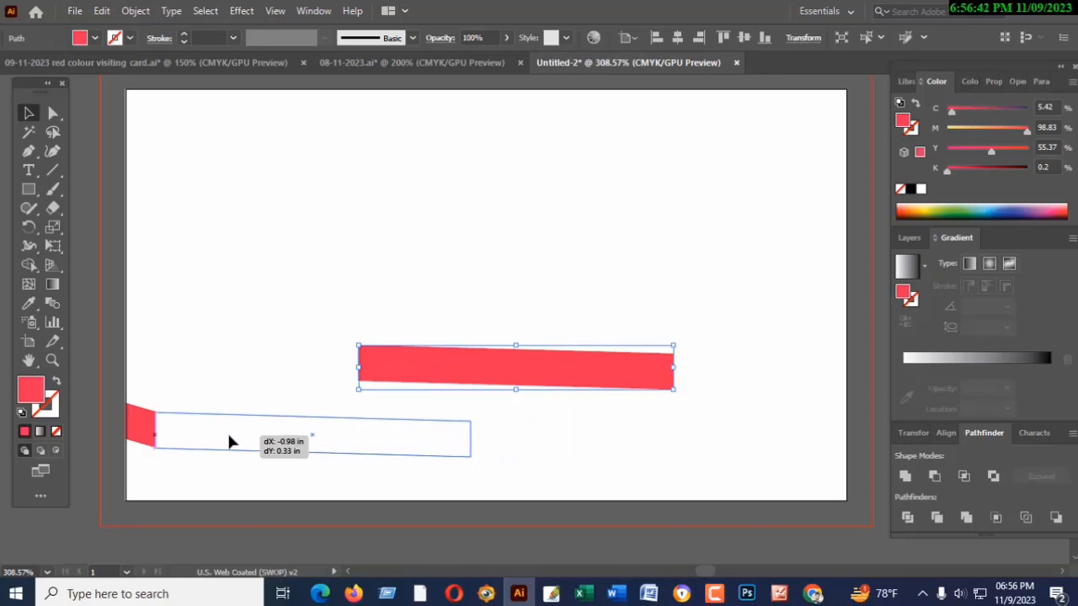
drag(229, 442, 231, 442)
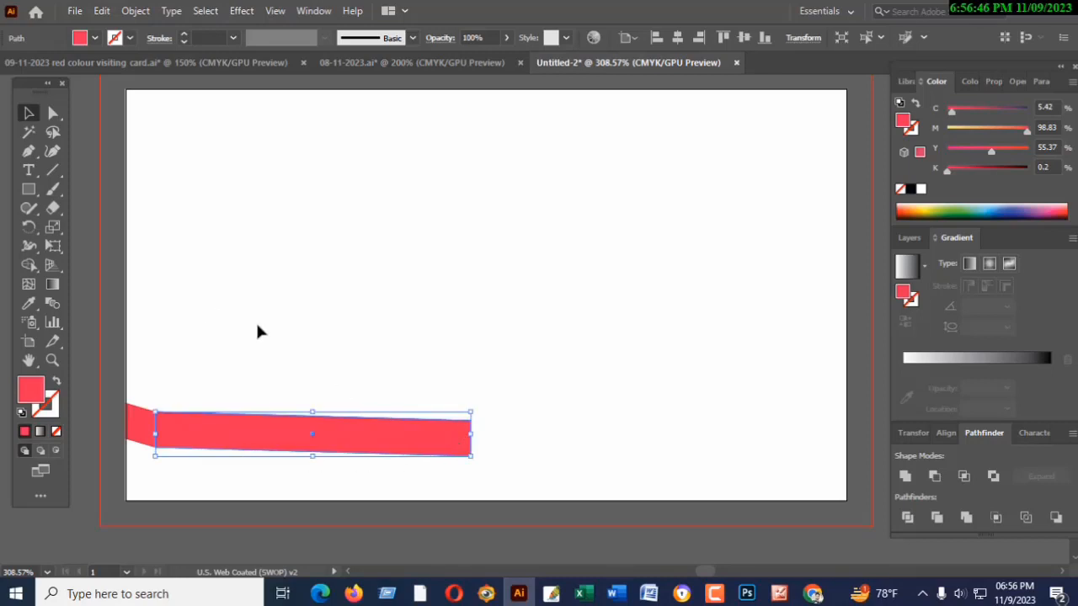
drag(312, 444, 347, 359)
key(Delete)
- Draw a red rectangle about 1.14 × 0.17 in starting at the slanted piece's upper right corner, continuing the ribbon, and deselect it
key(m)
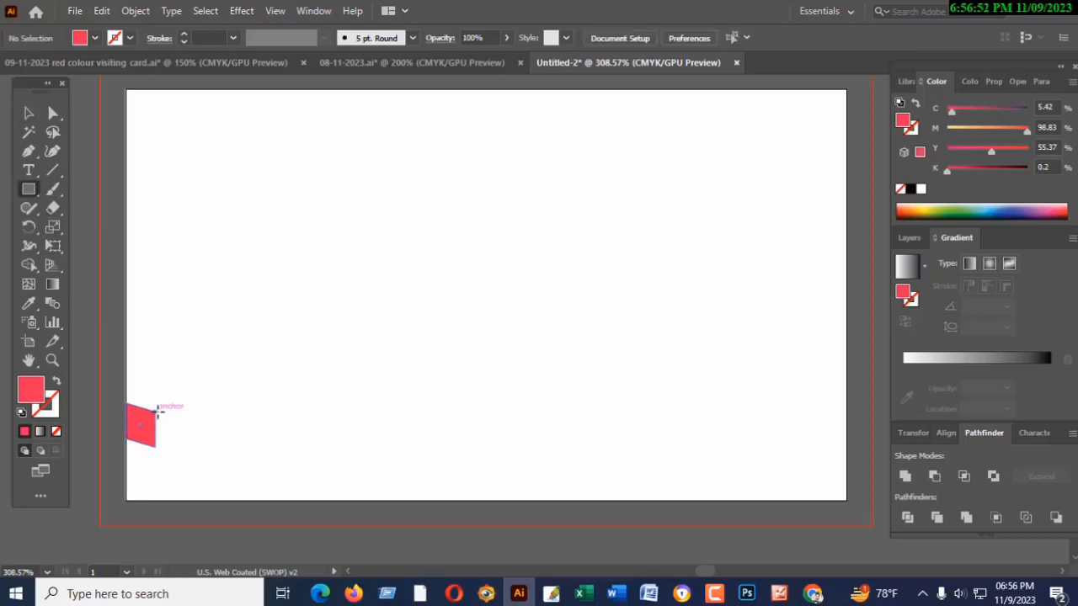
mouse_move(158, 413)
mouse_down()
mouse_move(165, 447)
mouse_move(459, 446)
mouse_move(392, 446)
mouse_up()
key(ctrl+plus)
key(ctrl+plus)
key(ctrl+plus)
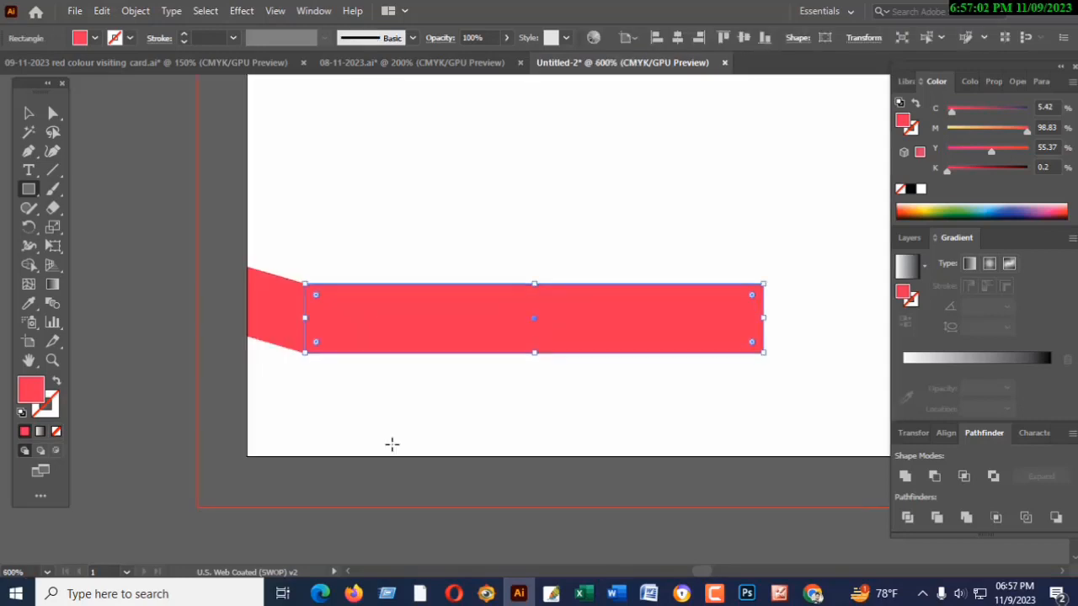
click(392, 445)
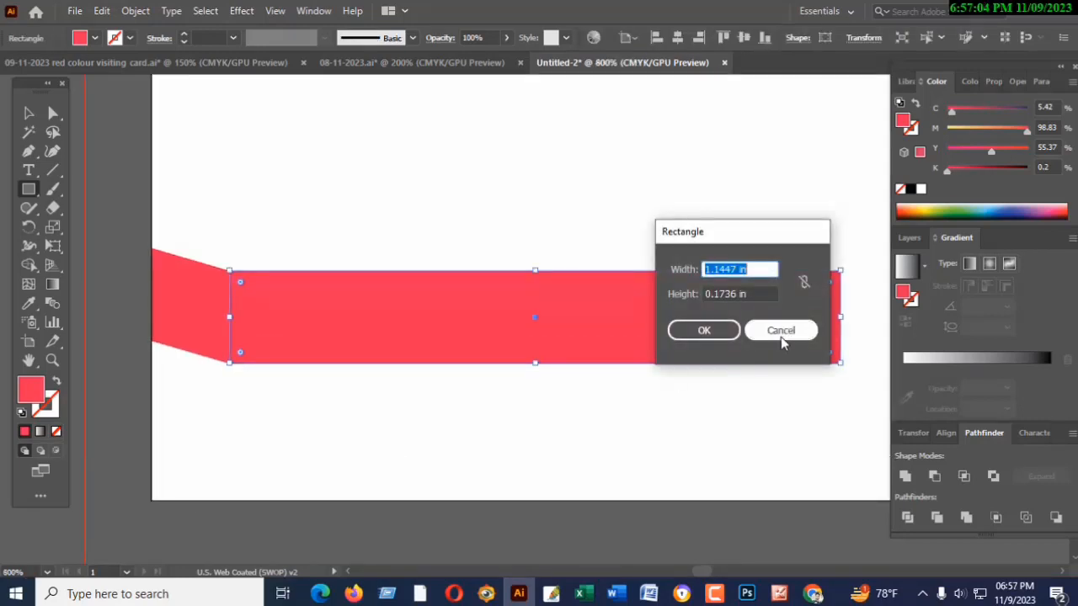
key(Escape)
click(28, 113)
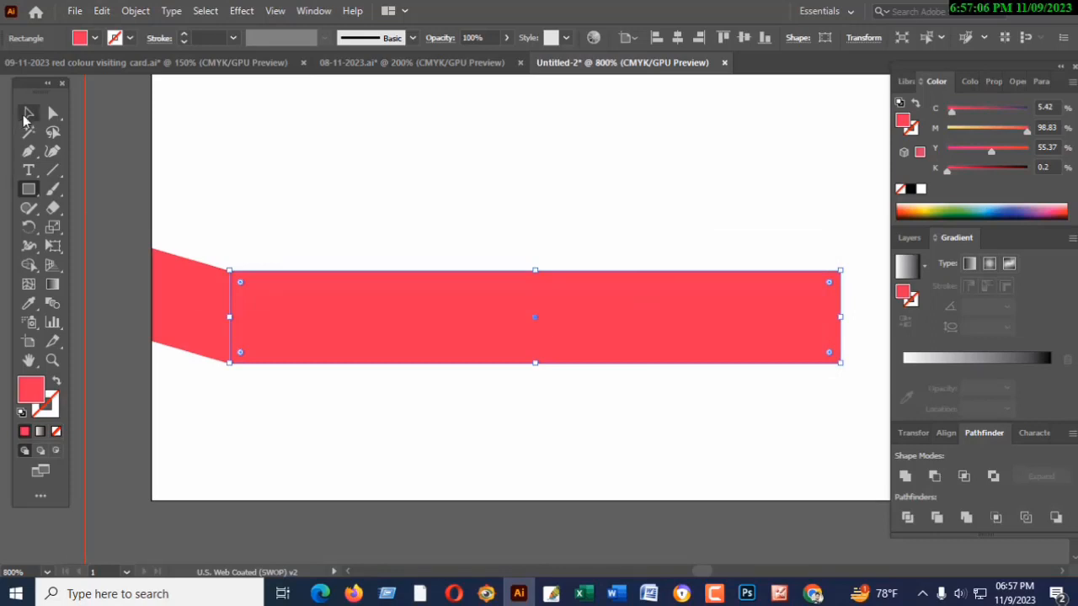
click(181, 139)
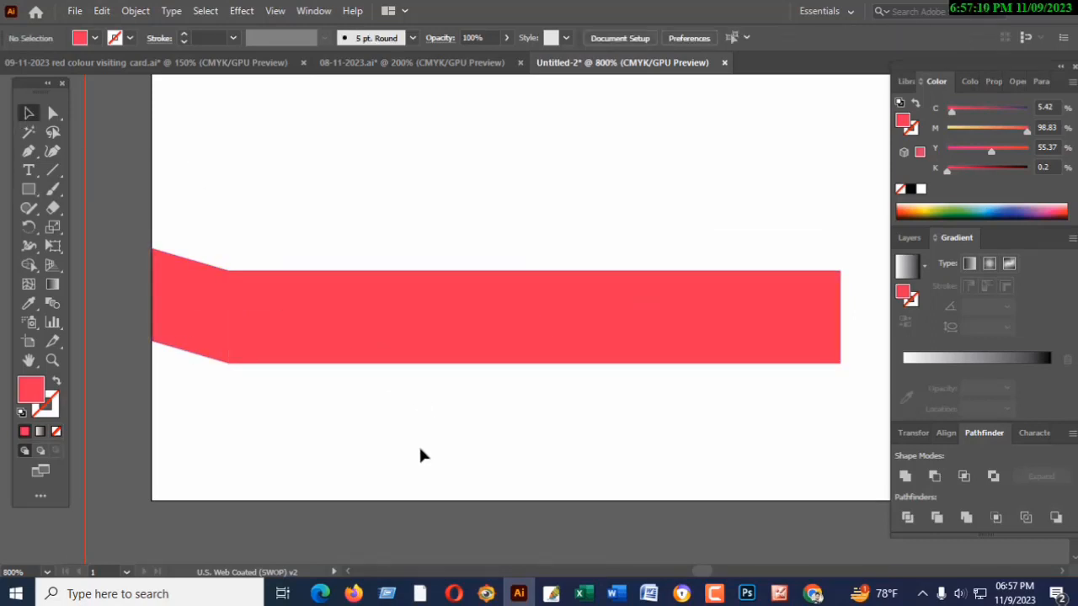
- Duplicate the slanted end piece and place the copy over the red rectangle's right end
click(324, 318)
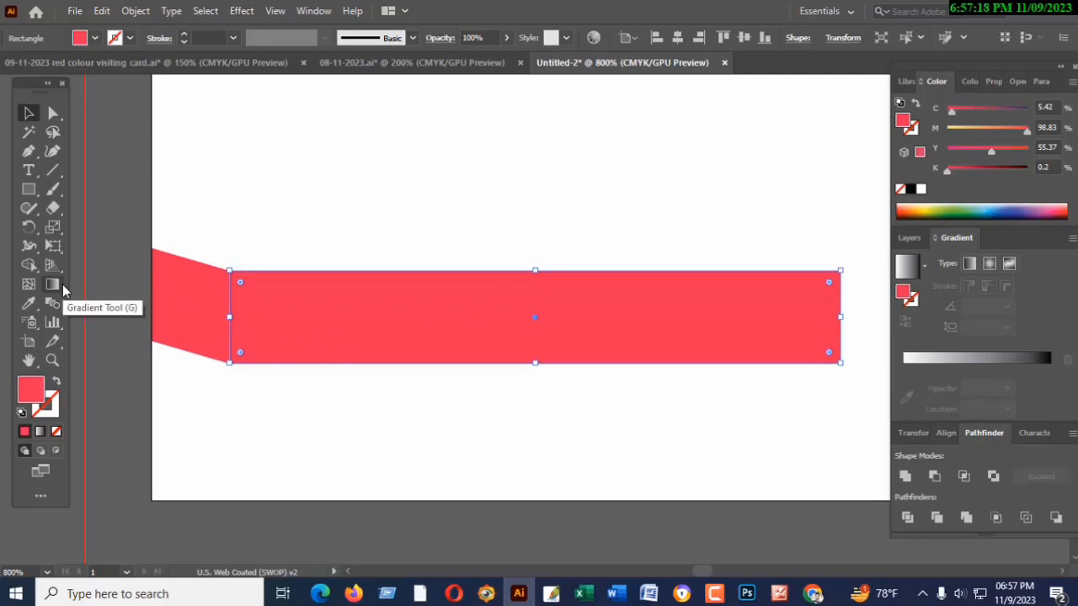
click(211, 322)
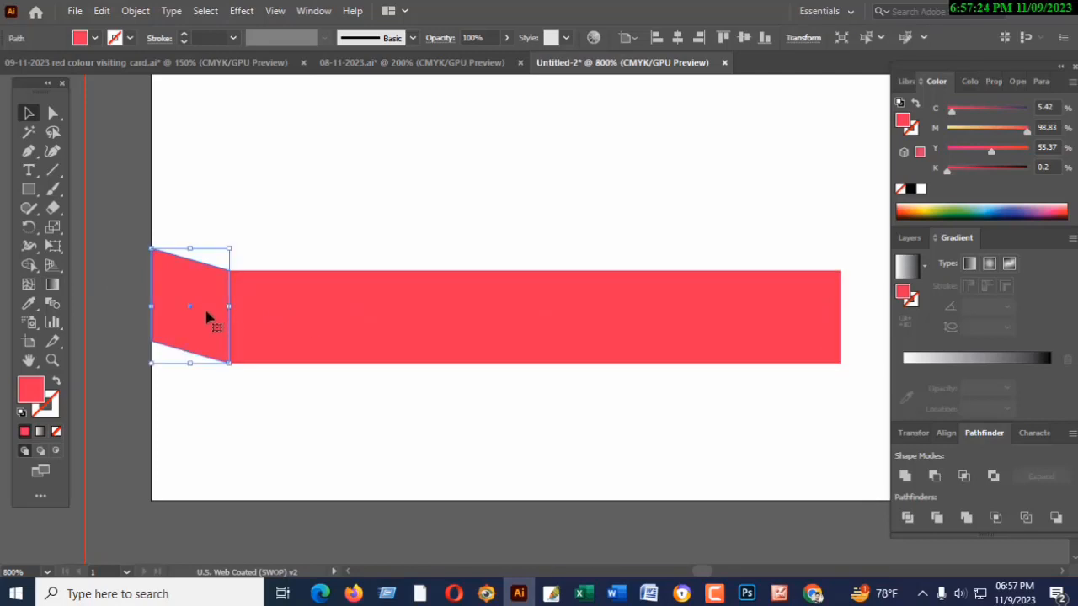
drag(207, 317, 807, 325)
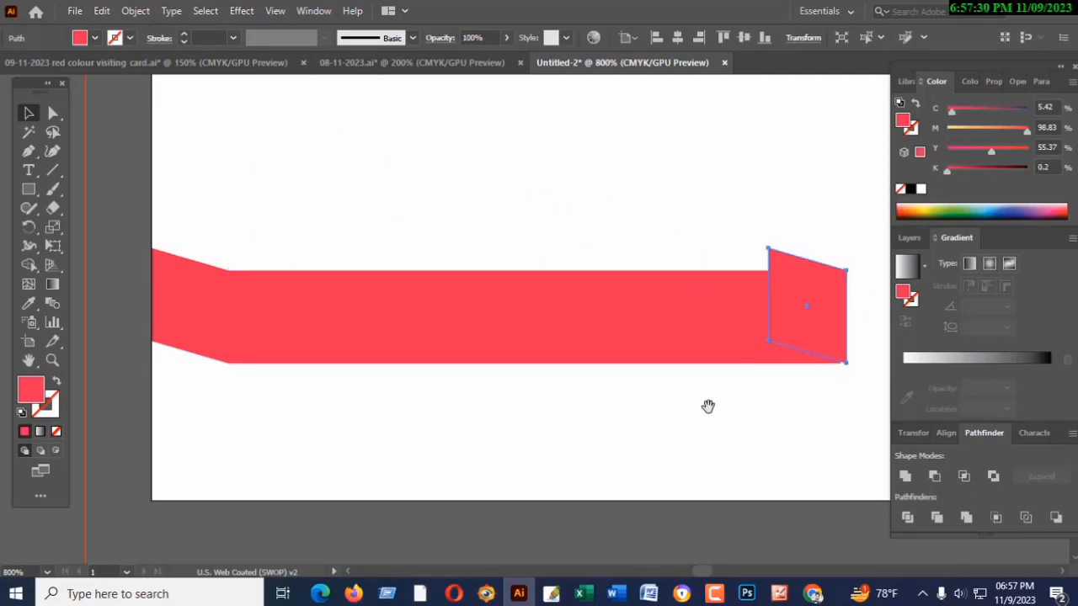
drag(707, 406, 421, 425)
drag(506, 357, 595, 335)
key(space)
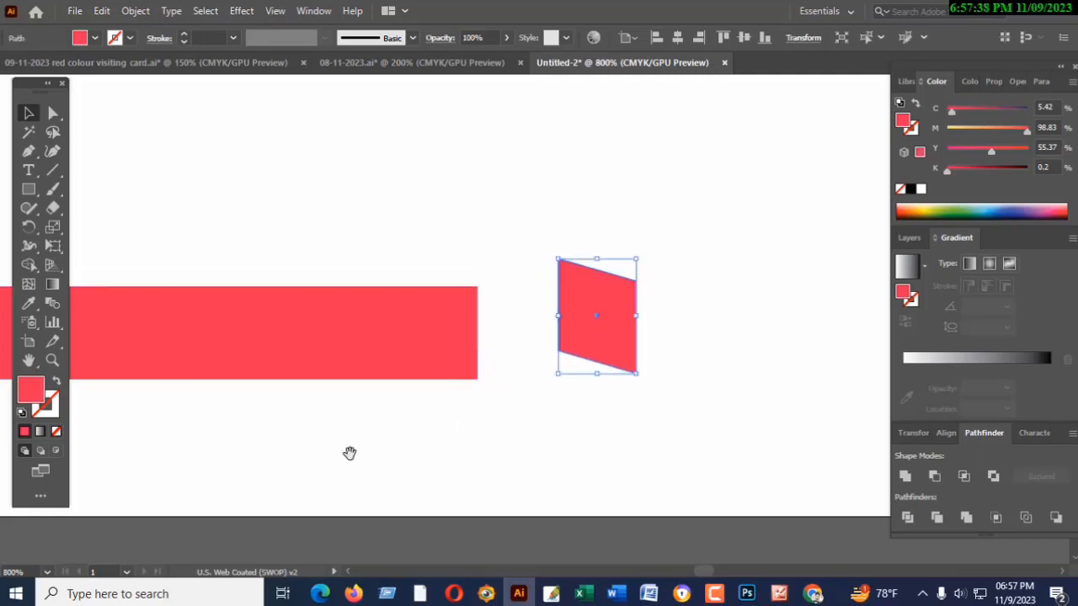
drag(313, 464, 958, 367)
drag(902, 376, 643, 398)
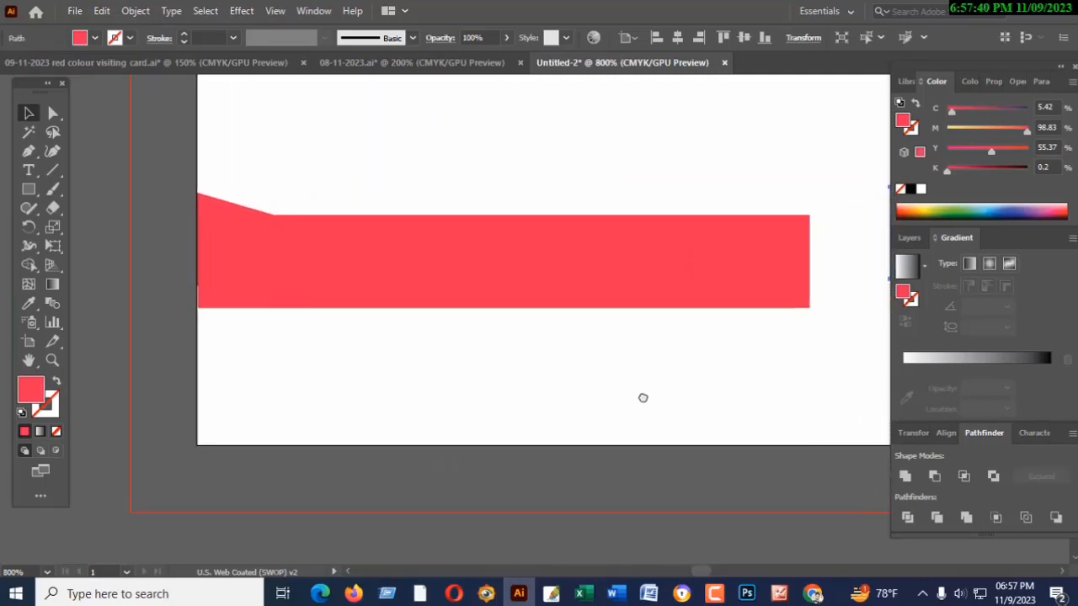
key(ctrl+z)
key(ctrl+z)
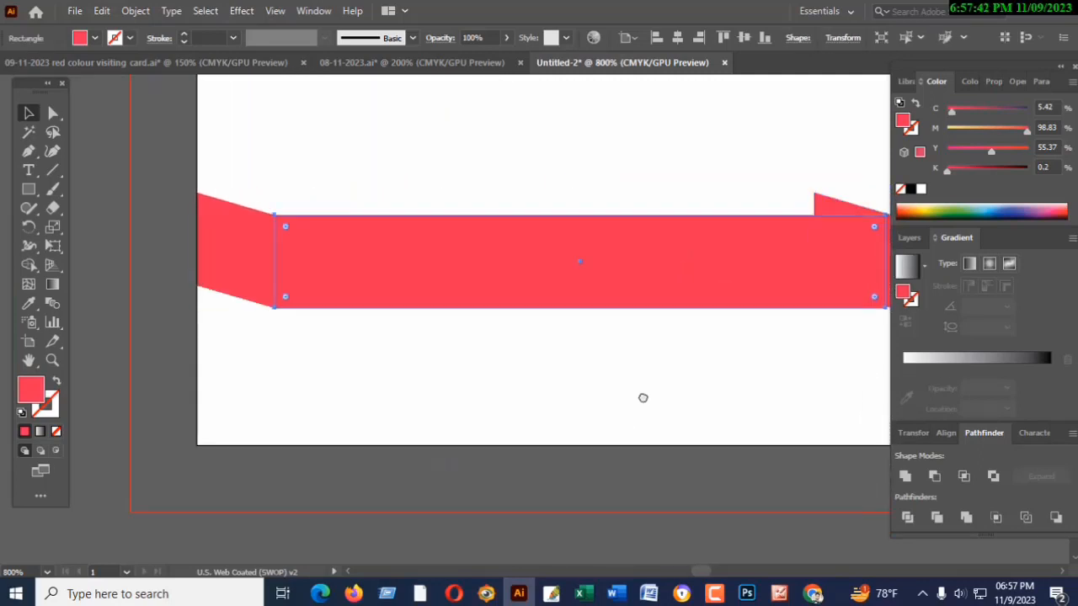
- Join the slanted copy to the rectangle's right edge with their upper corners meeting, and deselect it
drag(703, 397, 415, 404)
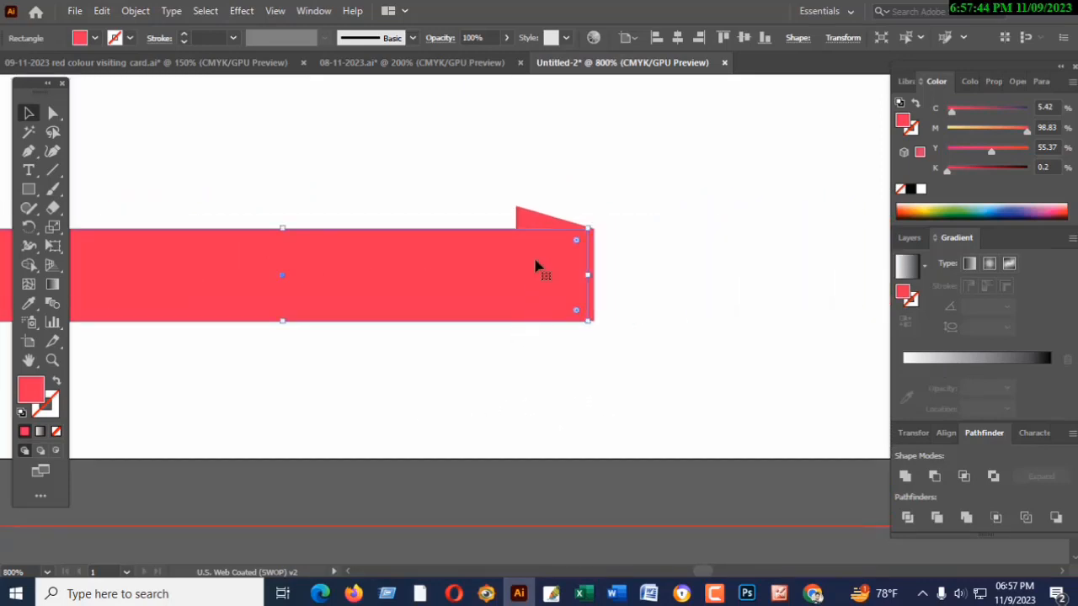
drag(539, 219, 690, 228)
drag(717, 267, 639, 292)
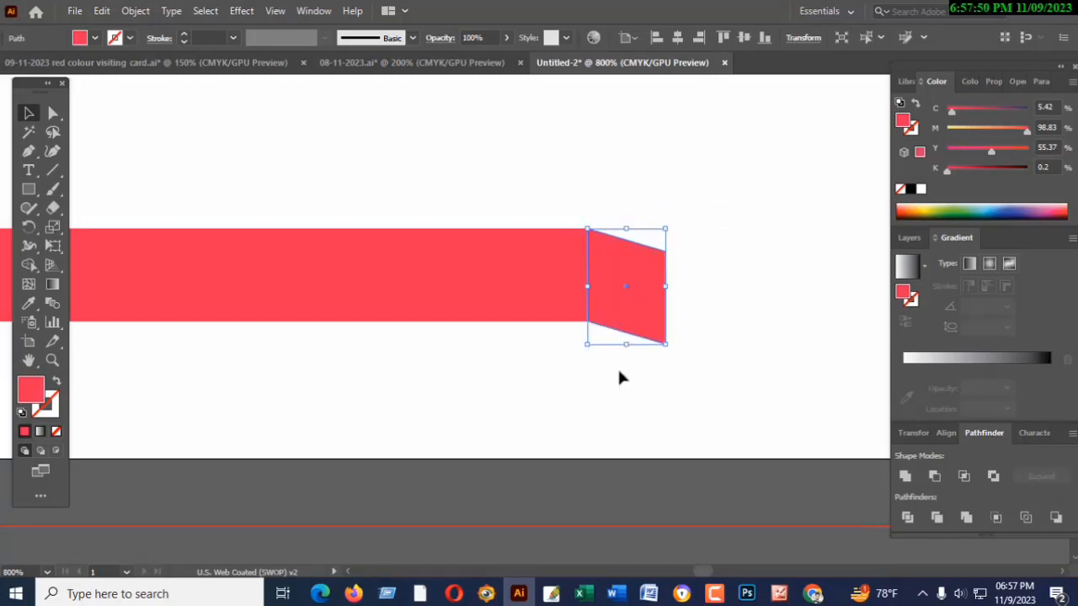
click(577, 381)
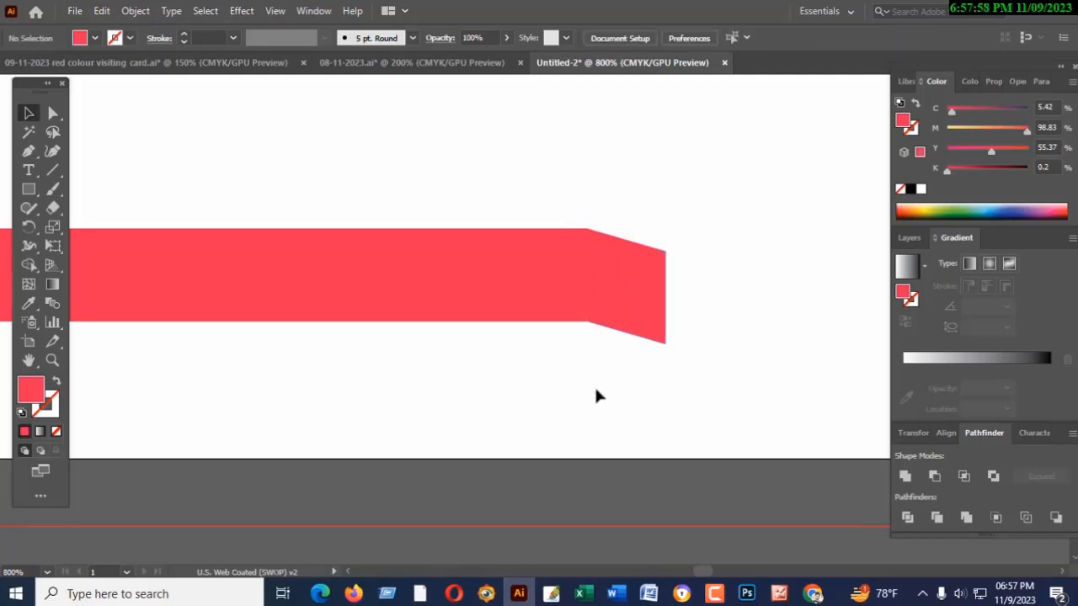
- Reflect the slanted piece at the ribbon's right end across the horizontal axis
key(ctrl+minus)
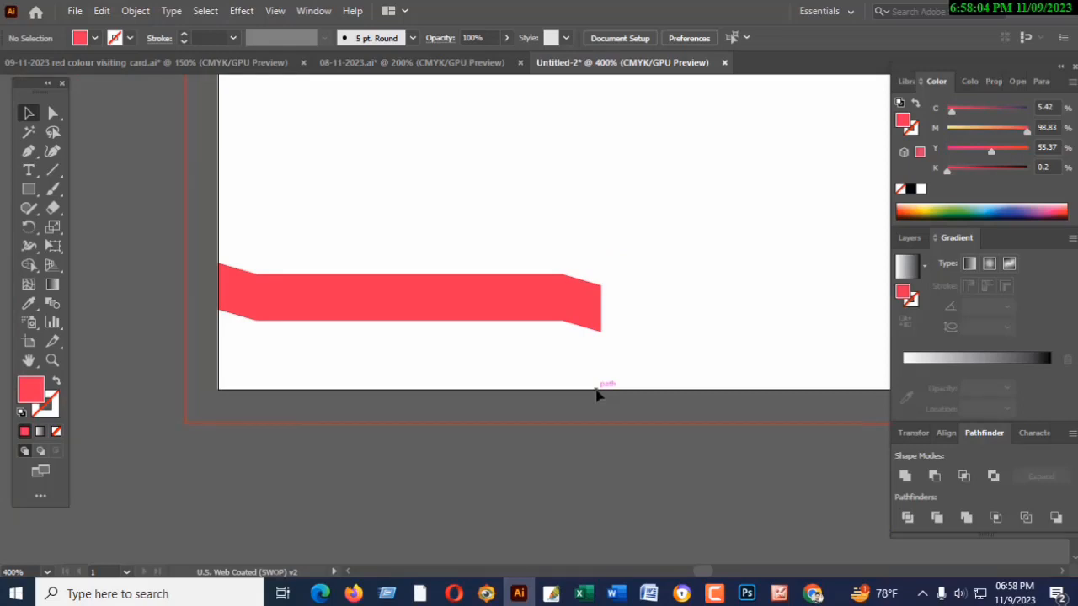
click(582, 311)
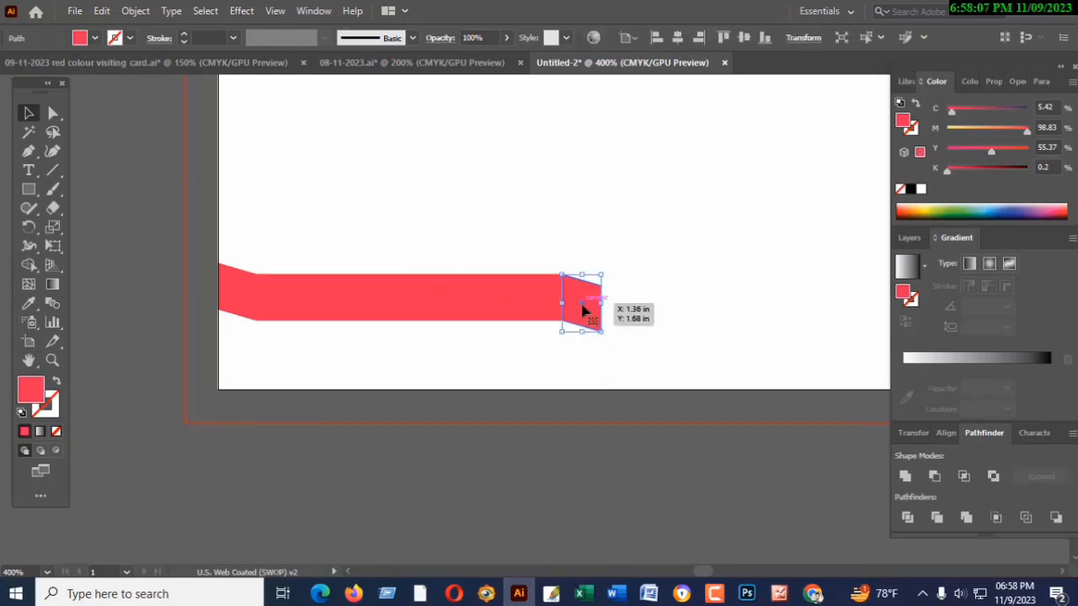
click(135, 11)
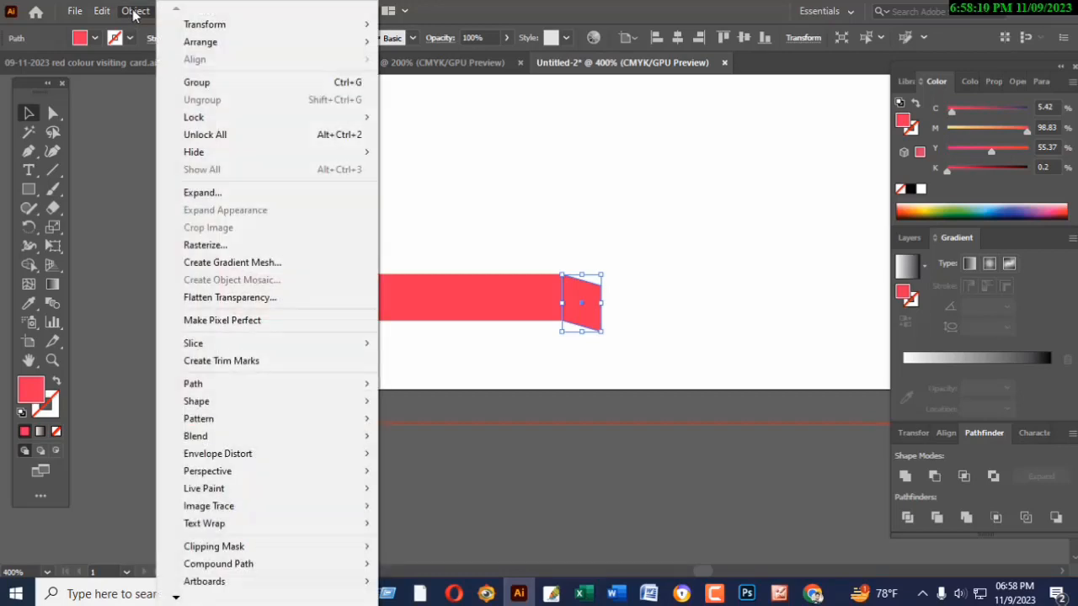
mouse_move(200, 26)
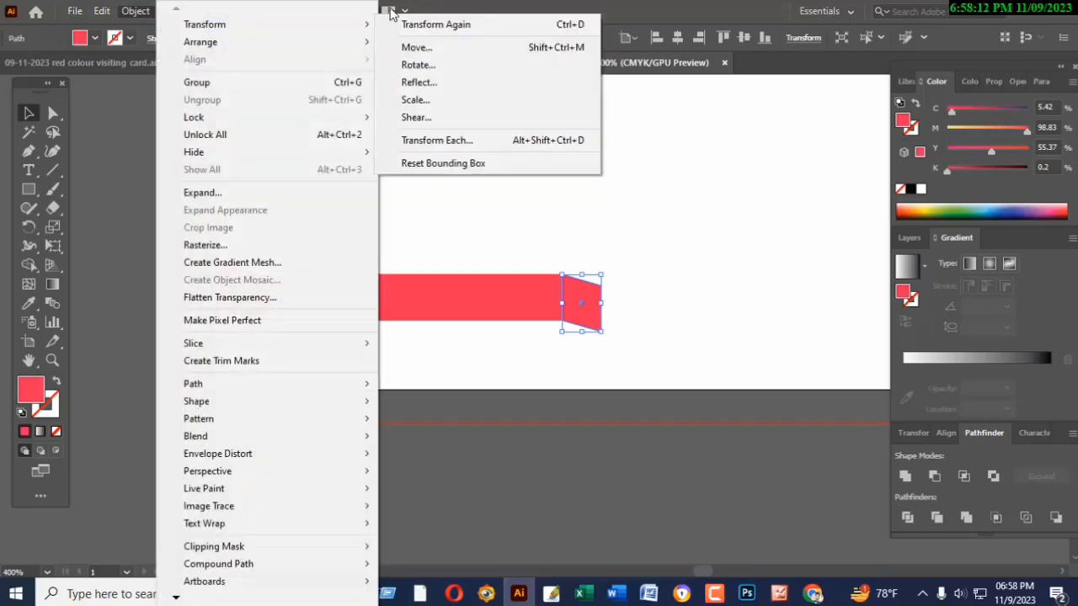
click(418, 83)
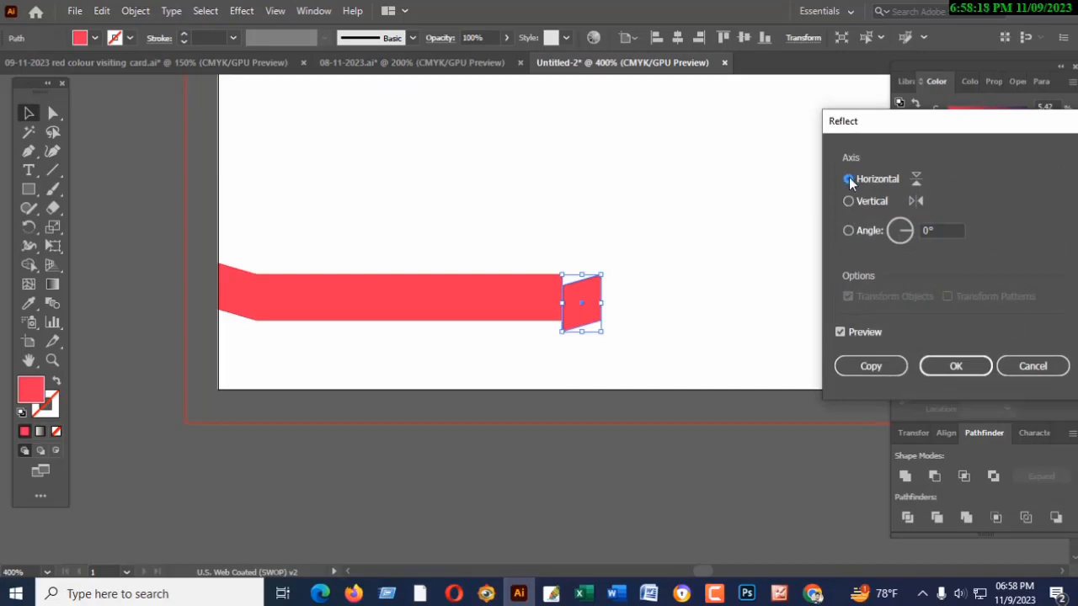
click(840, 333)
click(840, 333)
click(955, 367)
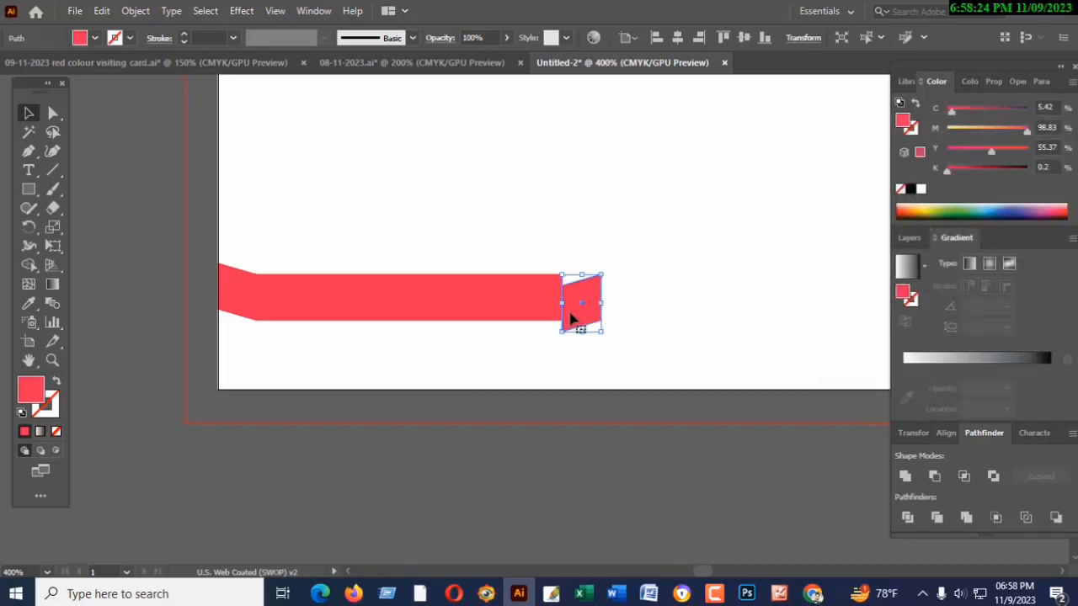
- Move the reflected piece up until its left edge lines up with the rectangle's right edge, and deselect it
key(ctrl+=)
key(ctrl+=)
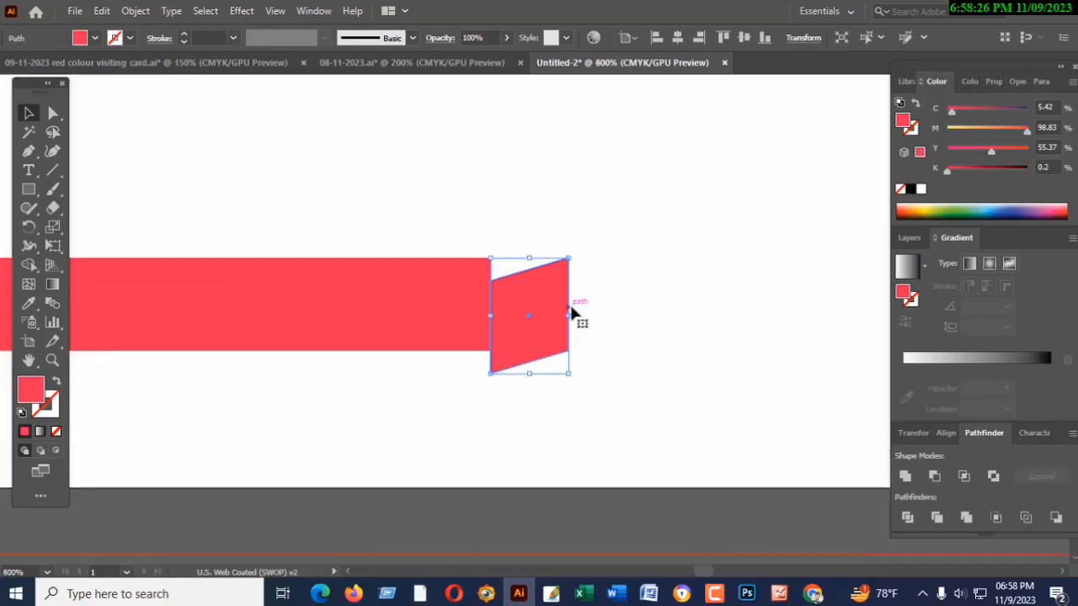
drag(518, 353, 520, 333)
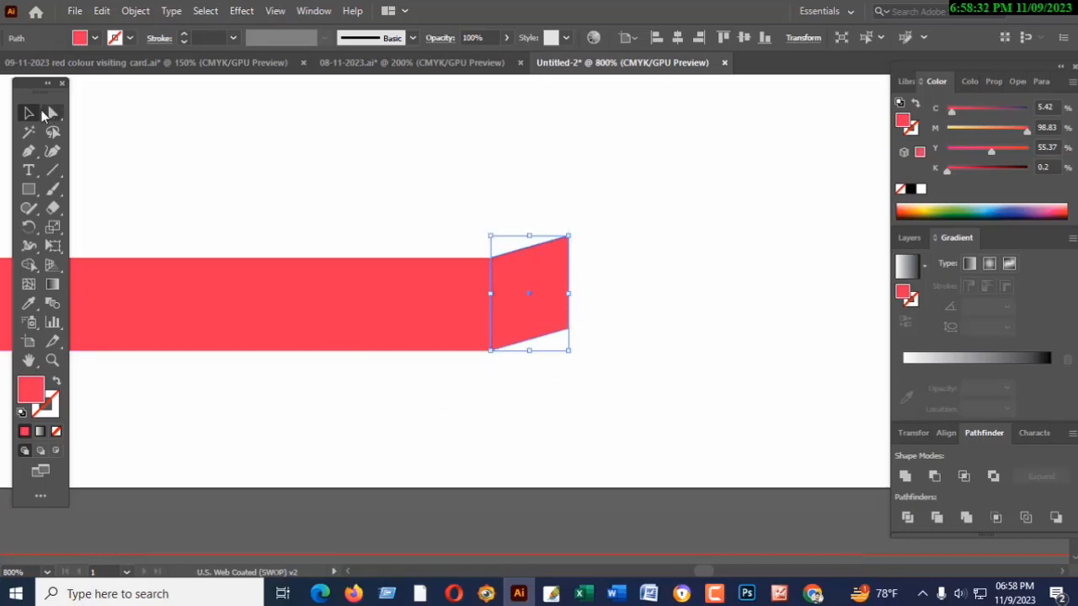
click(161, 145)
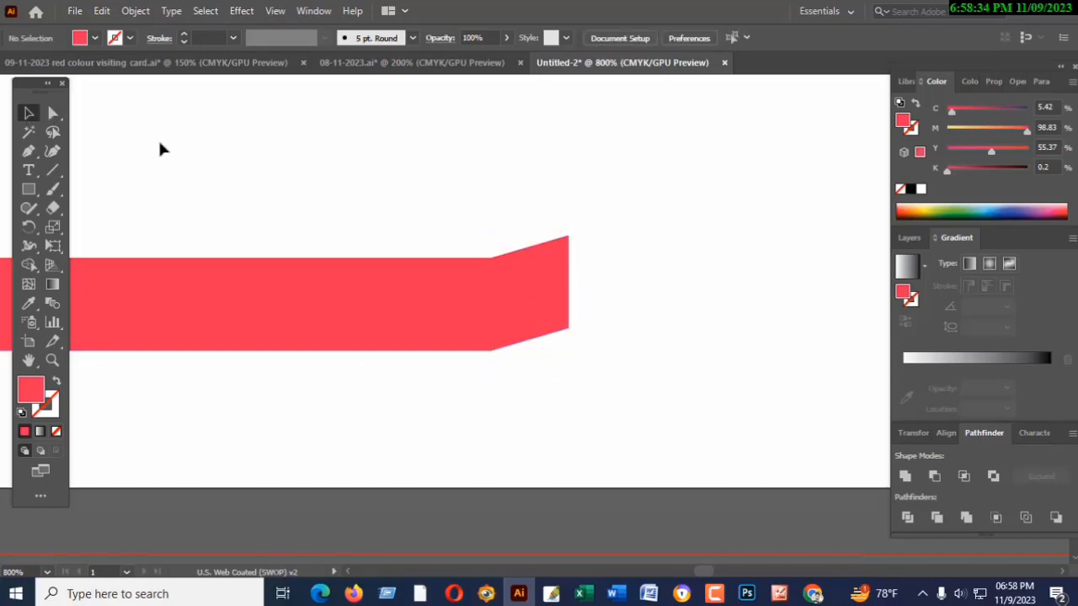
- Select all three ribbon pieces and fill them with a linear white-to-black gradient
key(ctrl+minus)
key(ctrl+minus)
key(ctrl+minus)
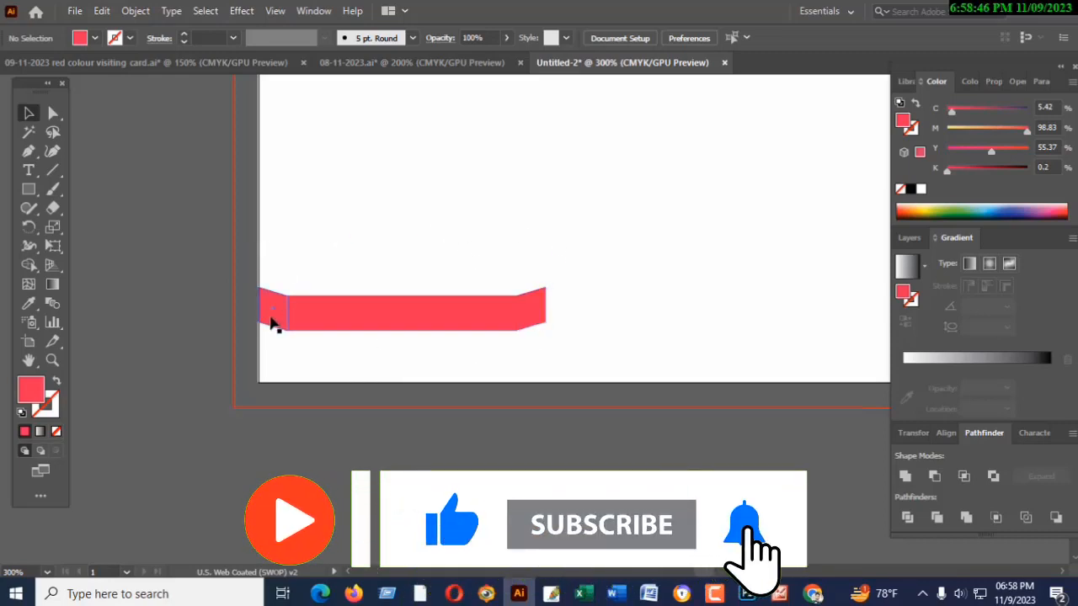
click(525, 323)
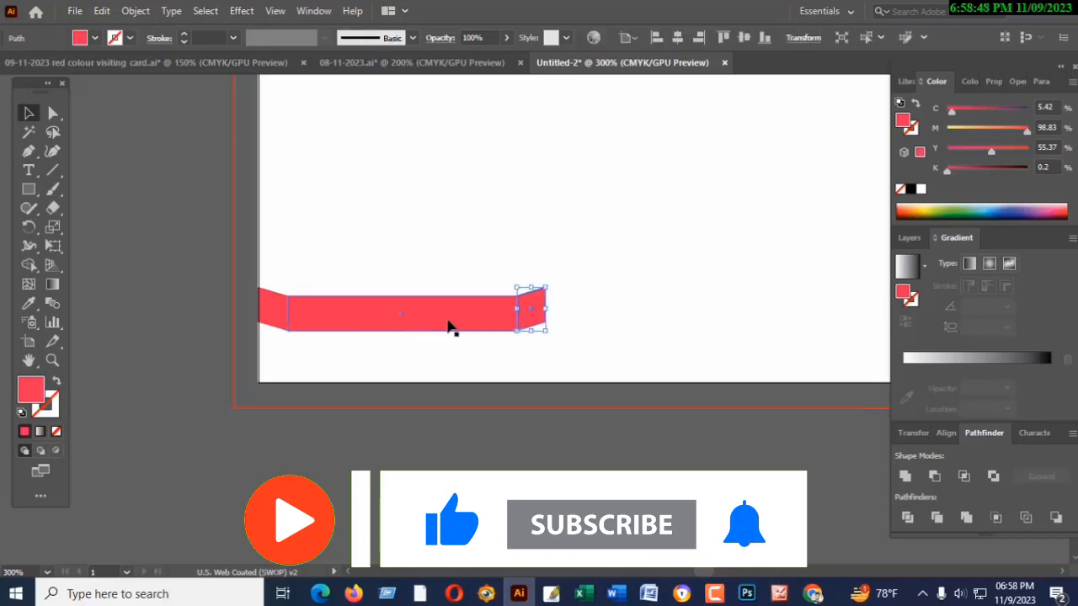
click(271, 322)
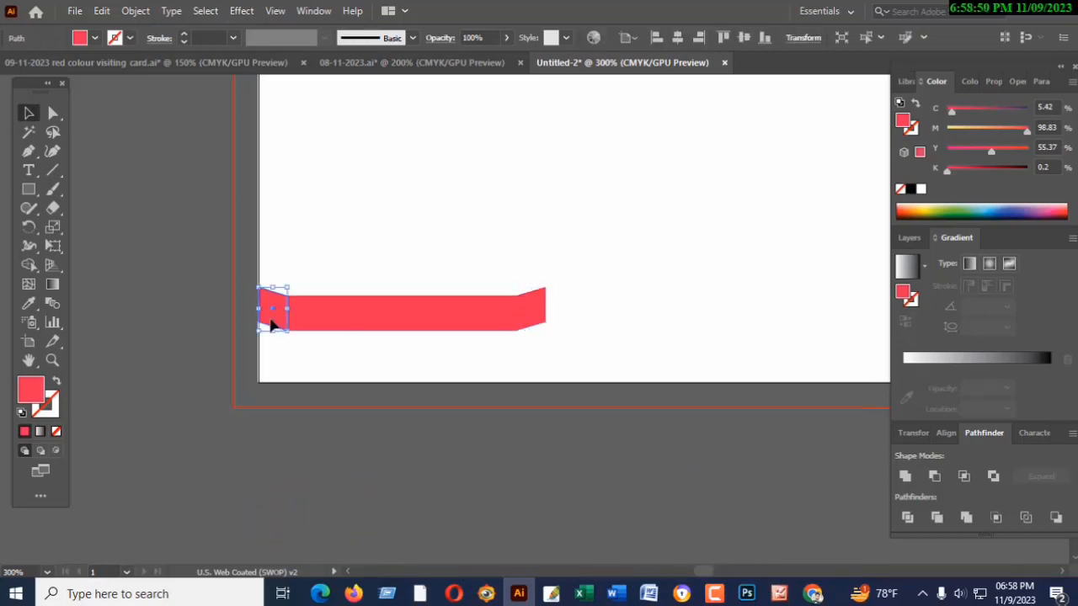
drag(278, 260, 573, 345)
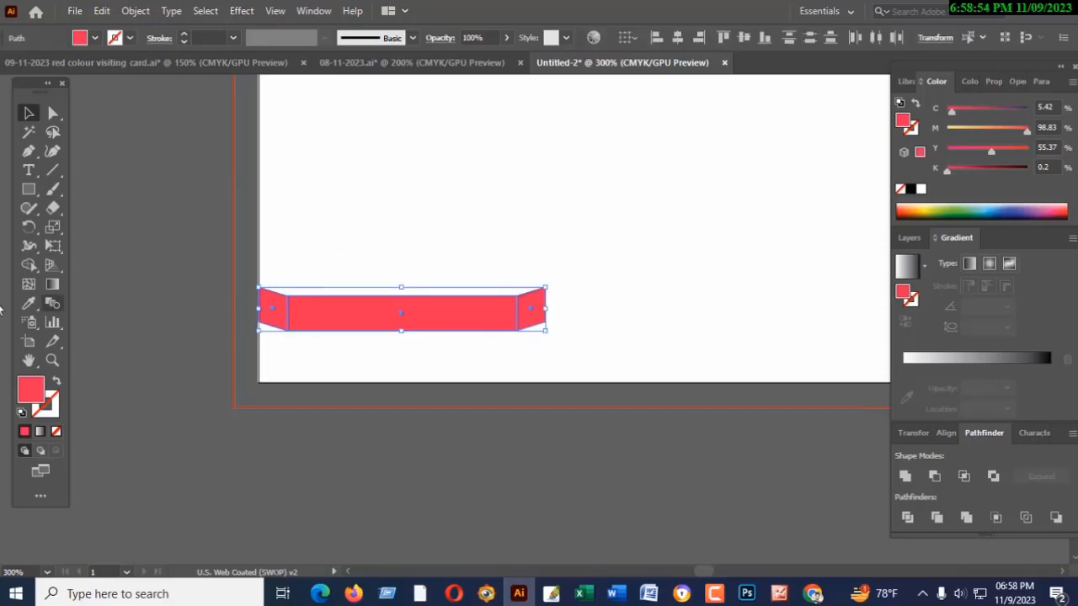
click(53, 285)
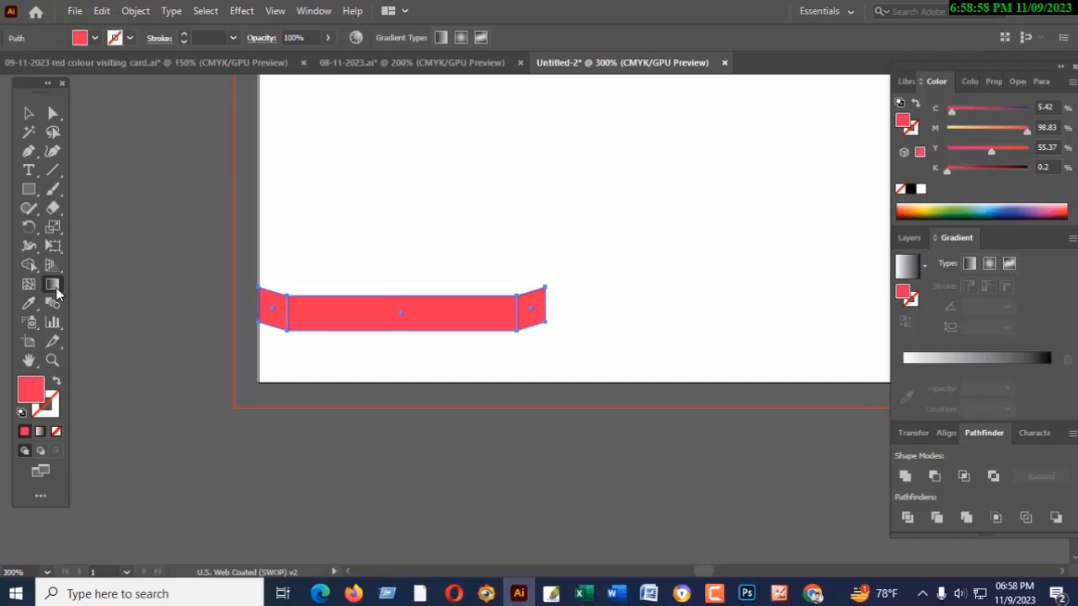
click(921, 365)
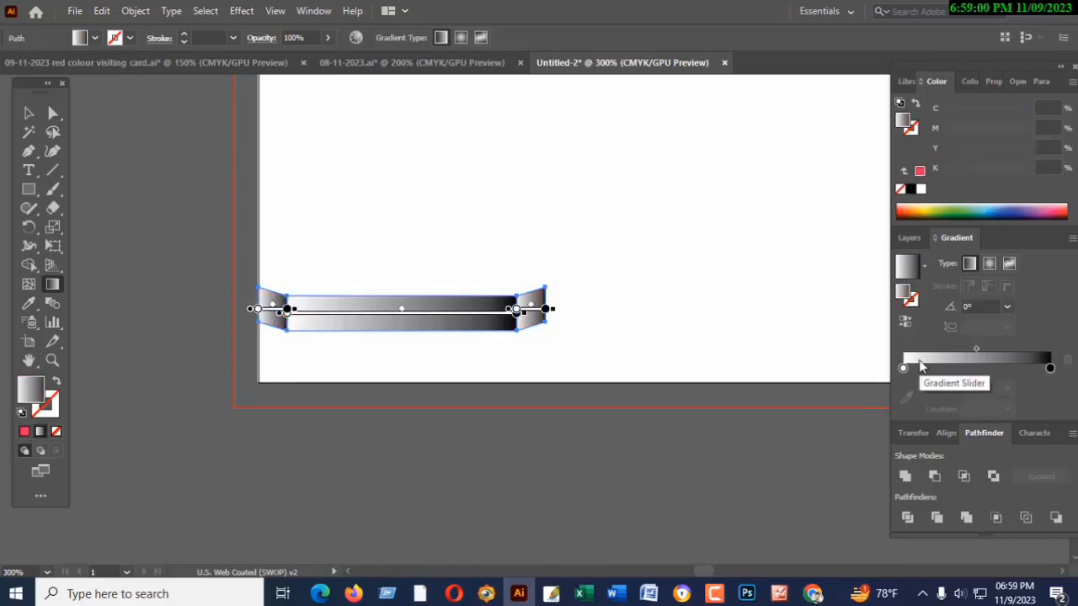
- Recolour the ribbon gradient's start stop to C=10 M=100 Y=50 K=0 and its end stop to C=0 M=95 Y=20 K=0
double_click(904, 368)
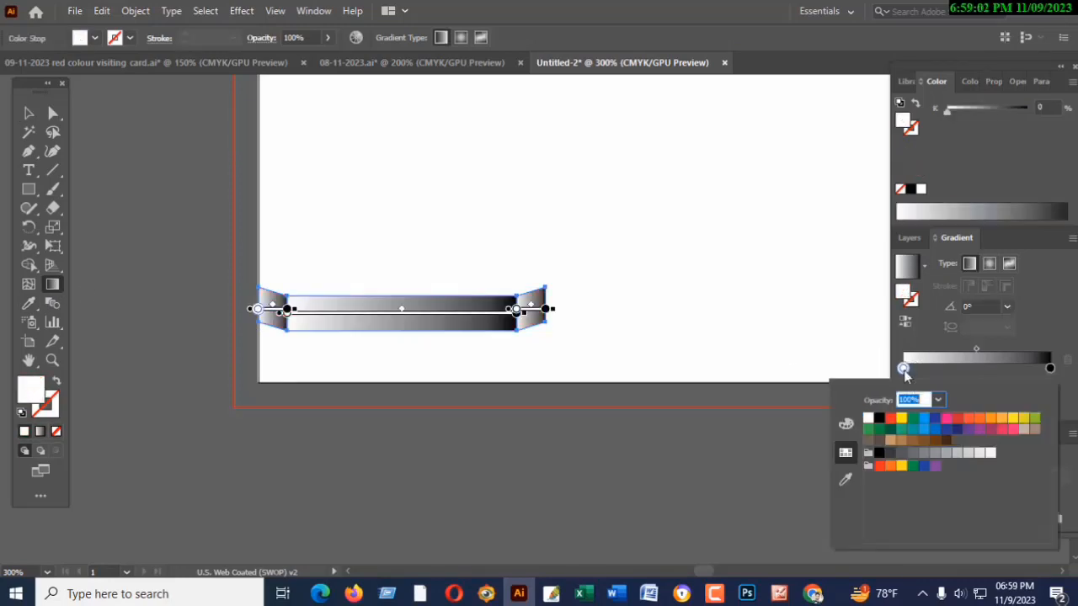
click(1000, 431)
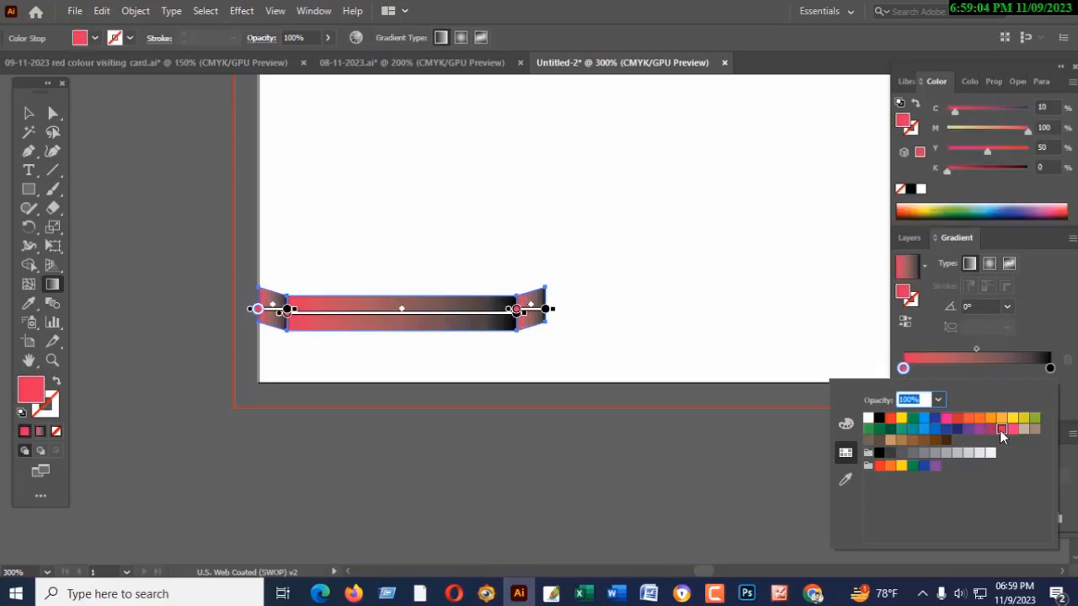
click(1050, 368)
double_click(1050, 368)
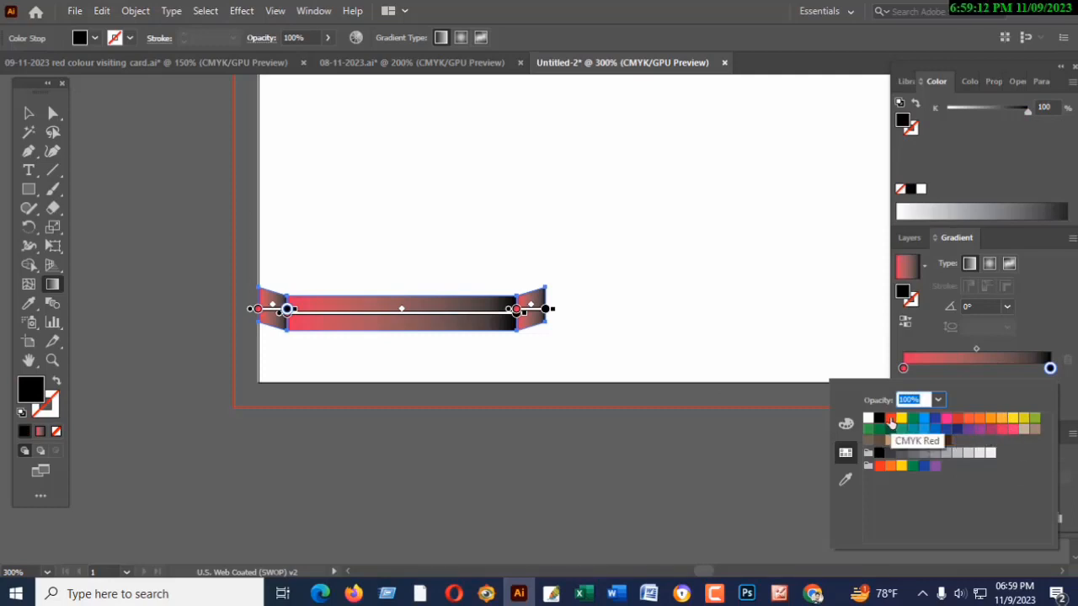
click(1012, 430)
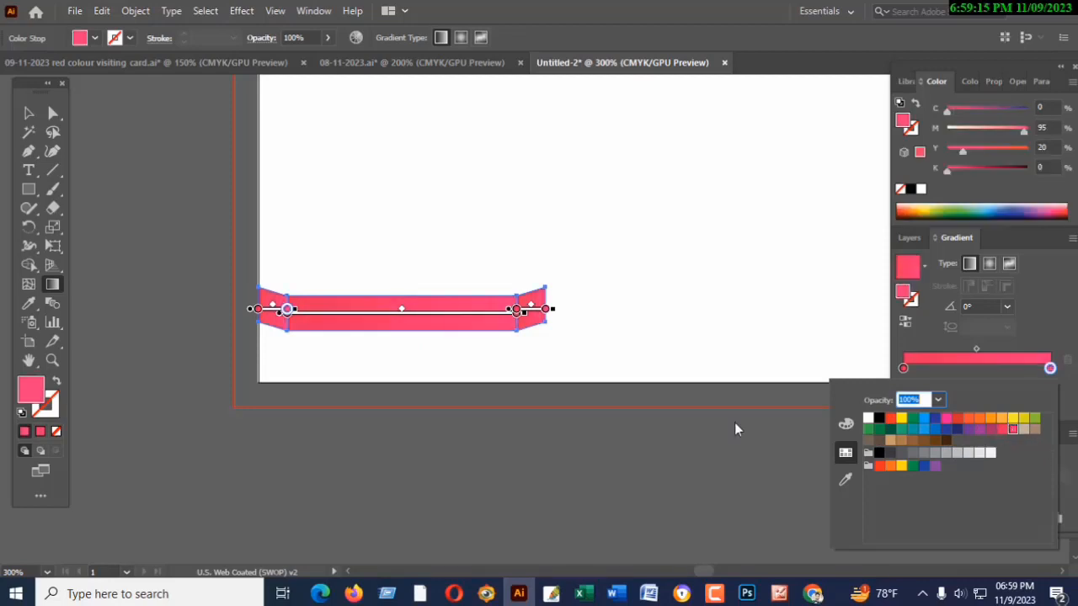
- Adjust the left slanted piece's end colour stop to 50% yellow and 25% cyan, and deselect the ribbon
click(948, 170)
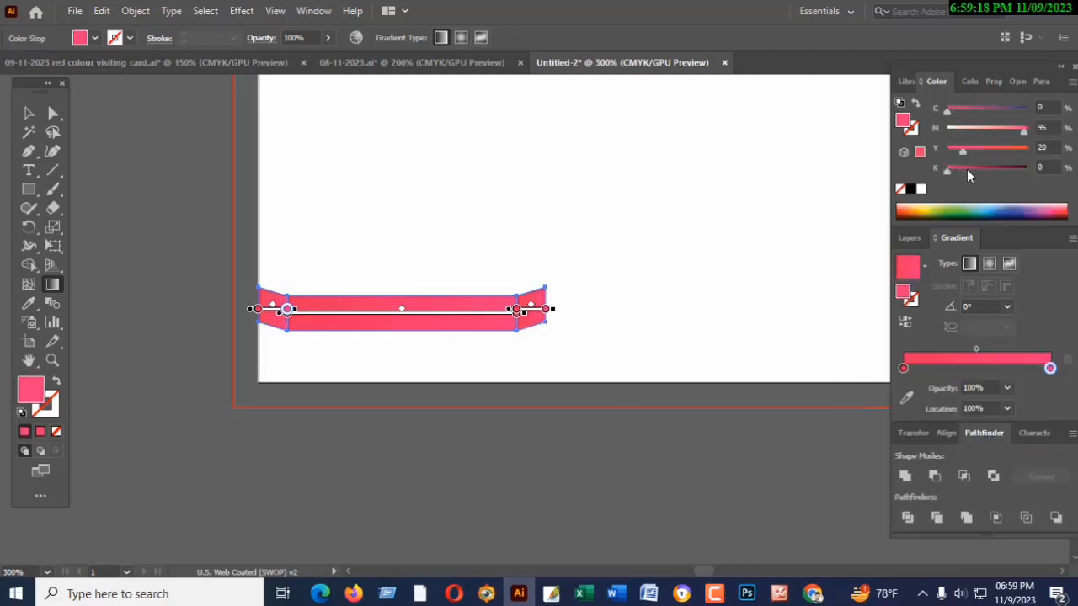
mouse_move(962, 151)
mouse_down()
mouse_move(991, 154)
mouse_move(978, 154)
mouse_up()
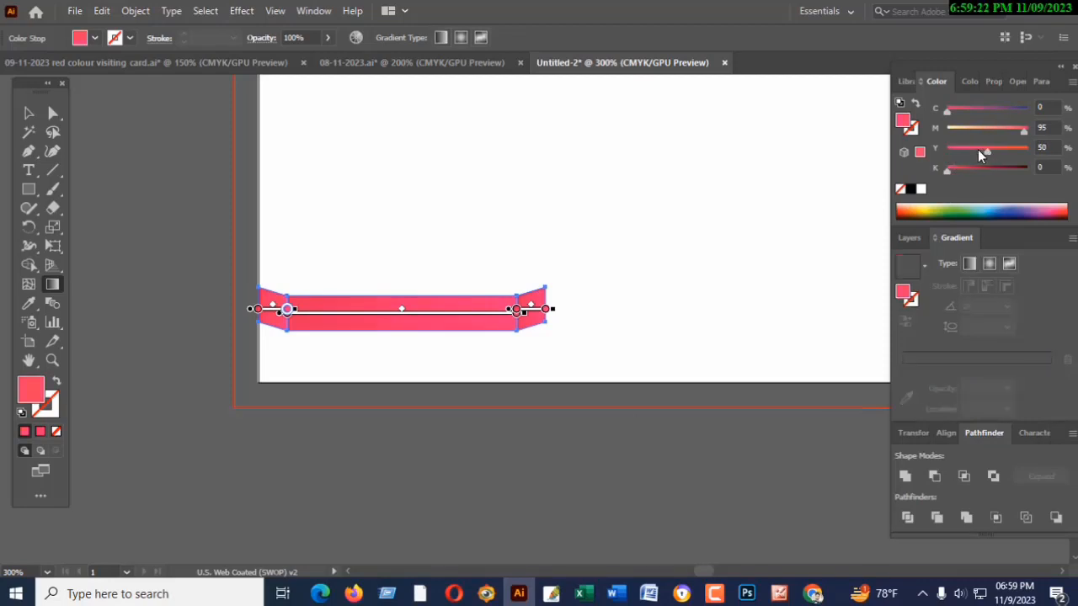
drag(947, 110, 968, 110)
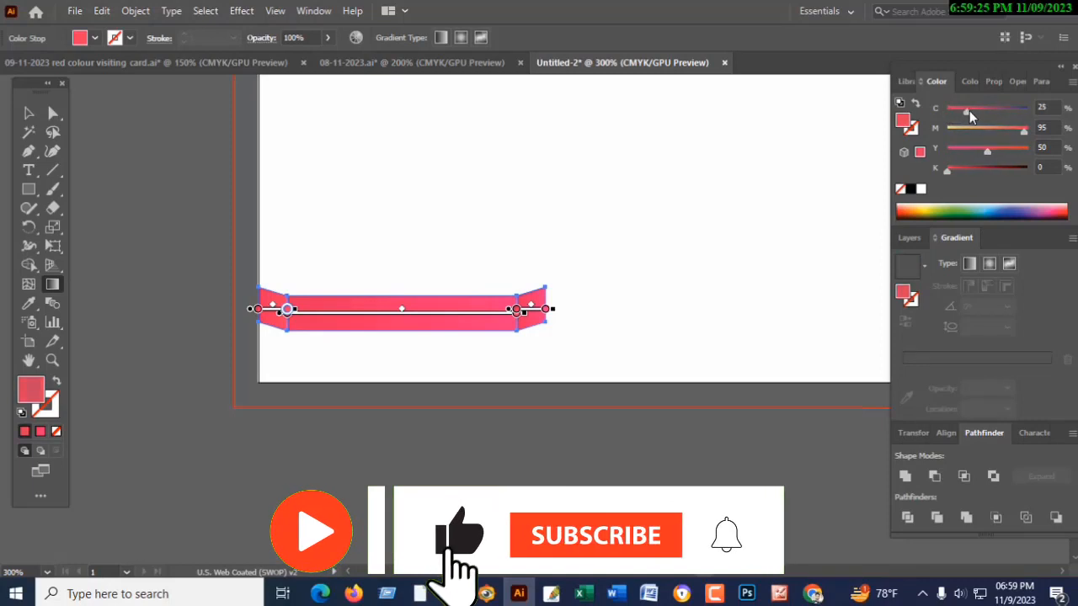
click(28, 113)
click(118, 156)
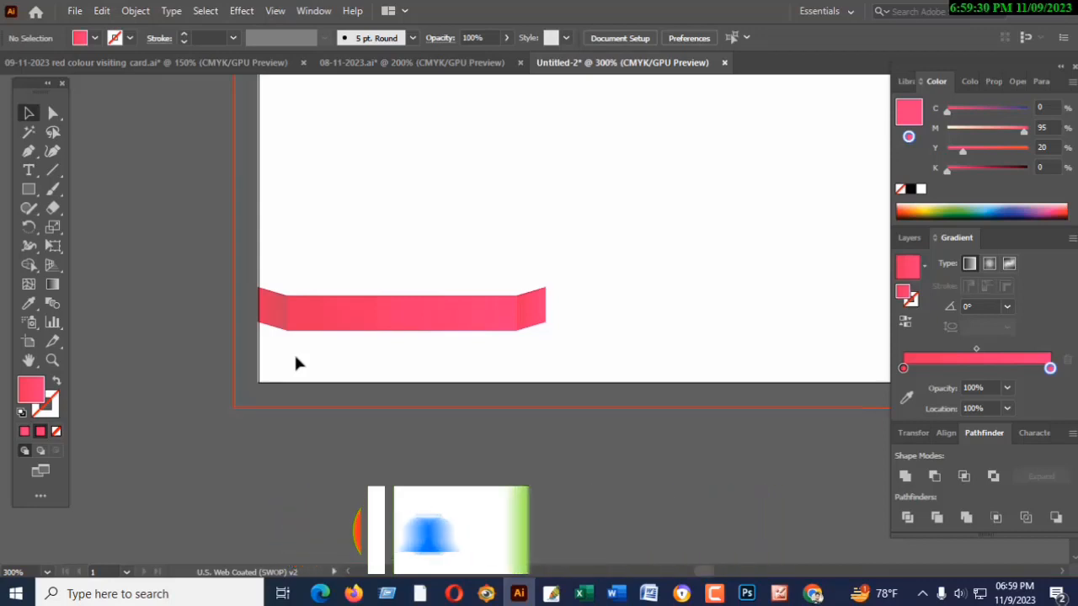
- Darken the end colour stop of the left slanted piece's gradient to 25% black
click(275, 314)
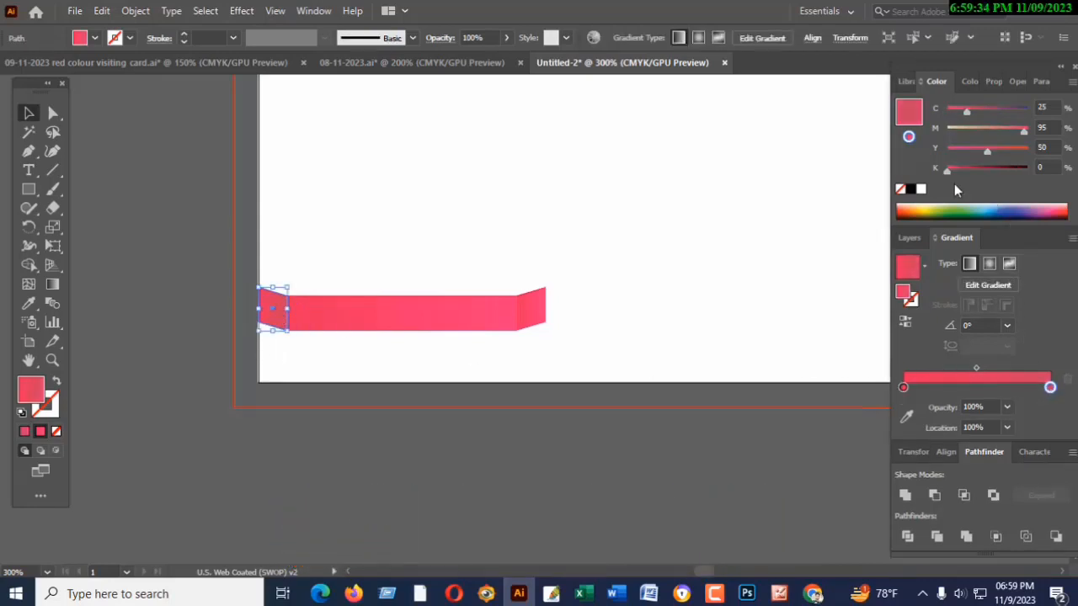
drag(948, 170, 970, 170)
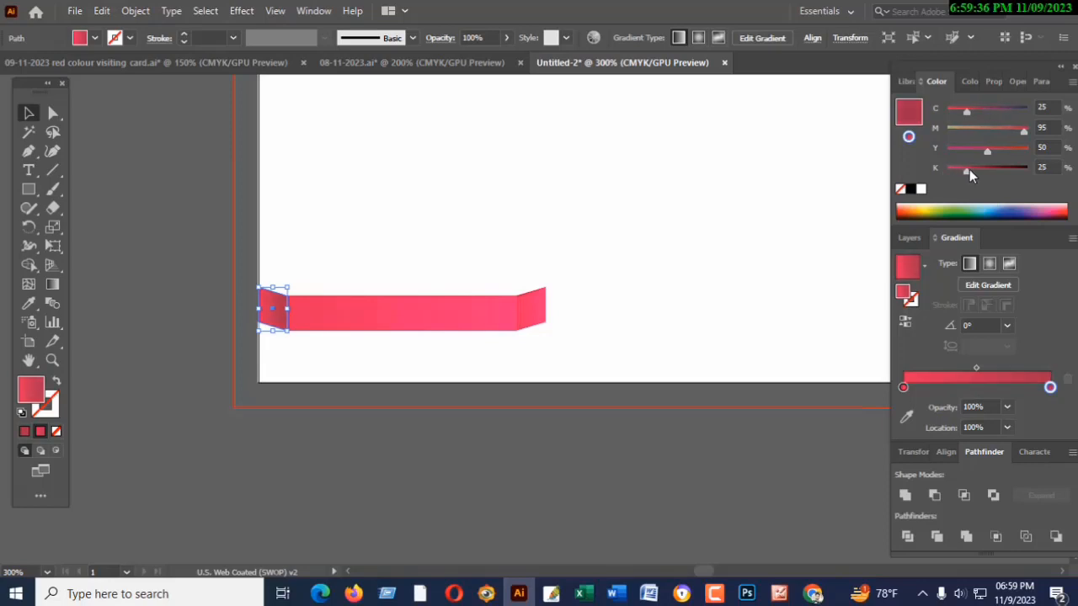
key(ctrl+equal)
key(ctrl+equal)
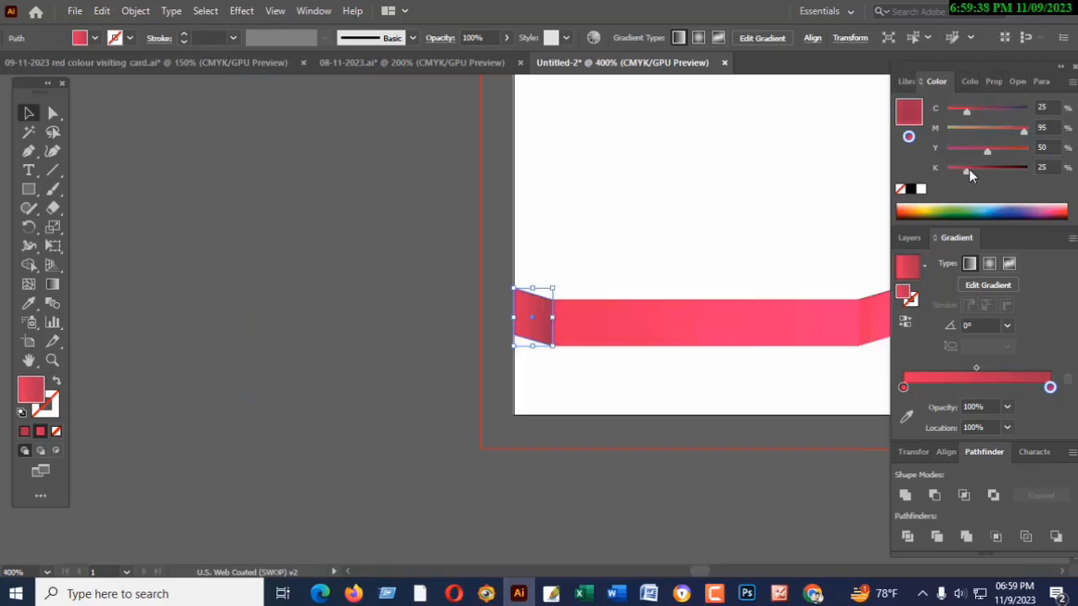
- Shift the left slanted piece's gradient midpoint to about 43%, and deselect it
drag(740, 221, 422, 226)
click(224, 314)
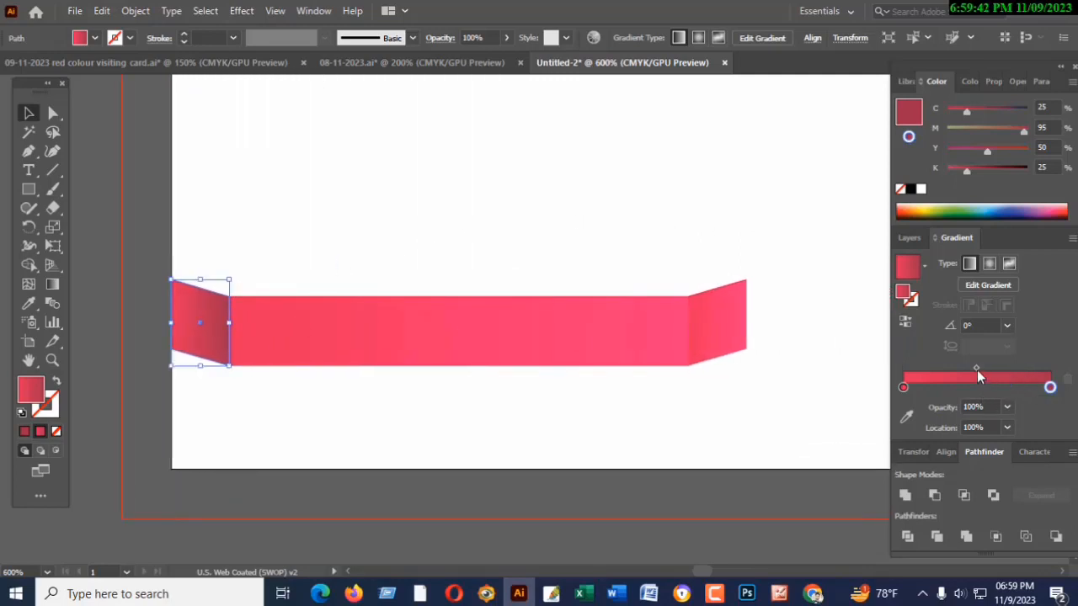
drag(977, 369, 968, 369)
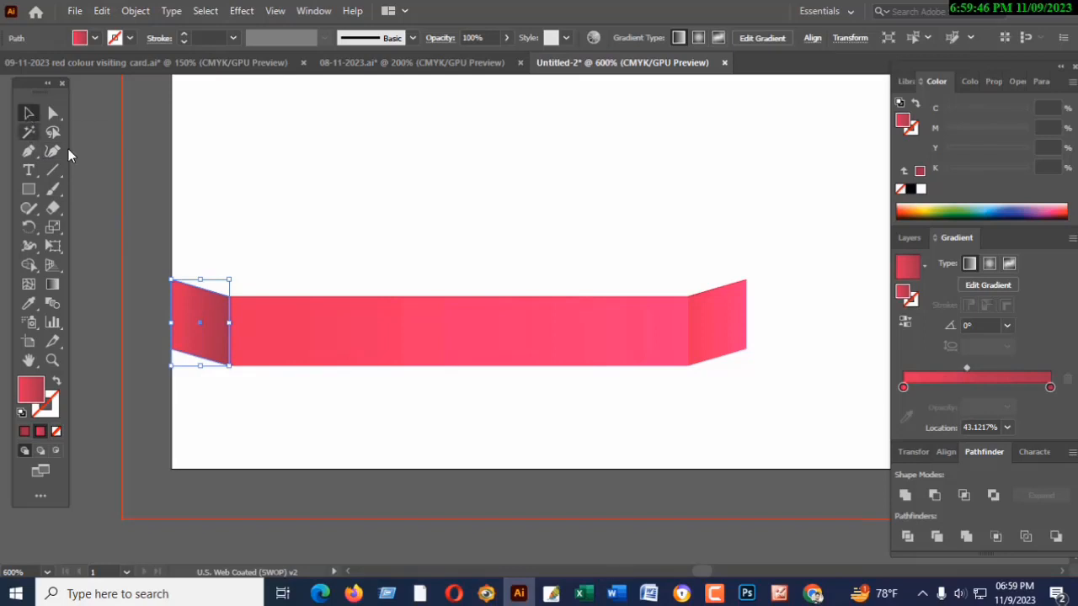
click(118, 183)
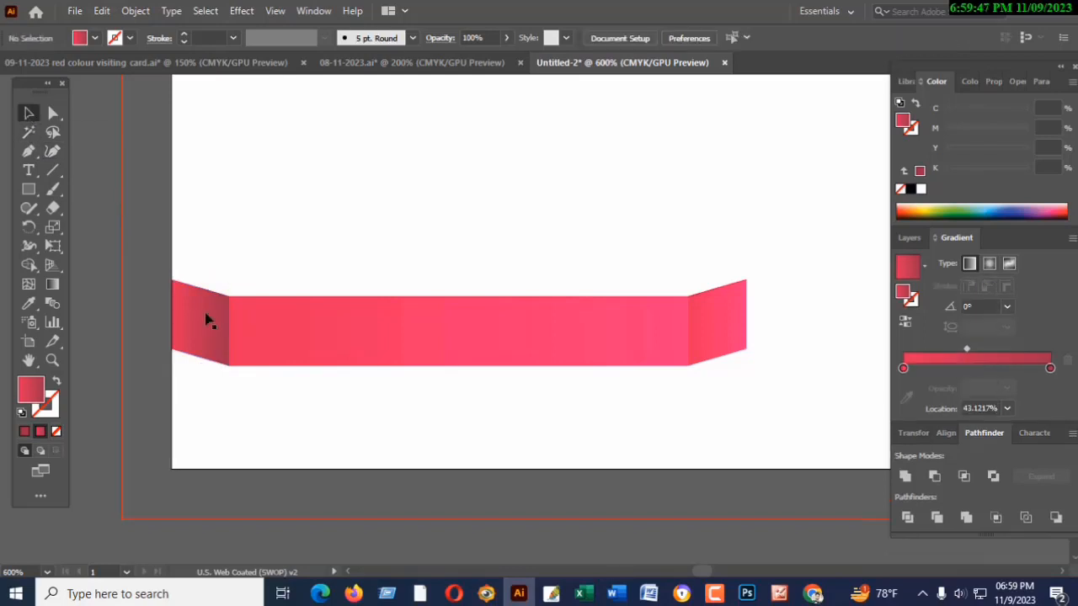
- Set the middle ribbon piece's end colour stop to 11% yellow and 16% black, with the gradient midpoint at about 41%
click(376, 352)
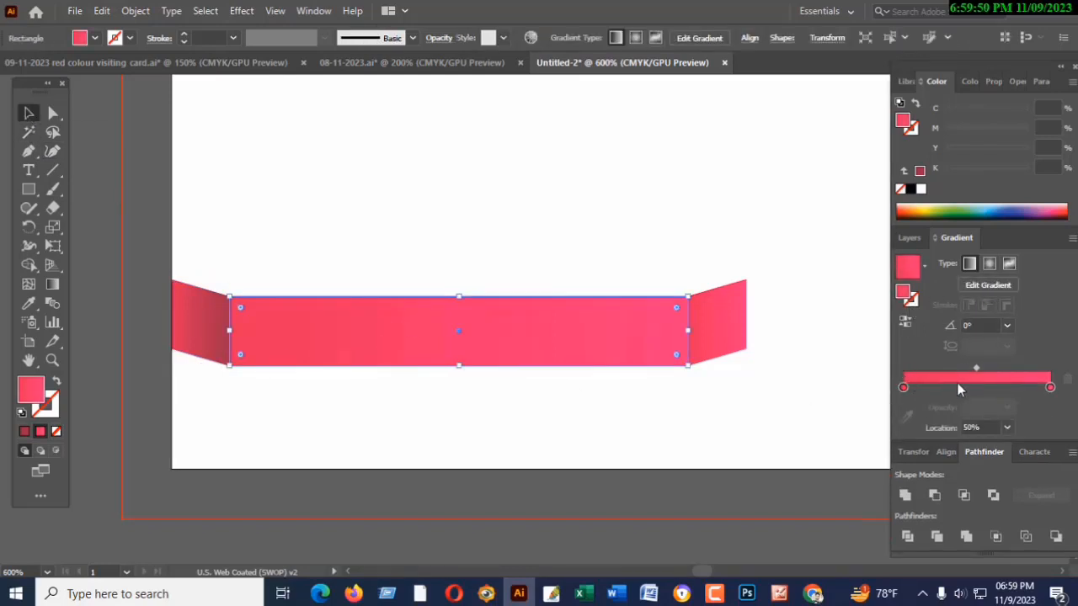
click(1050, 387)
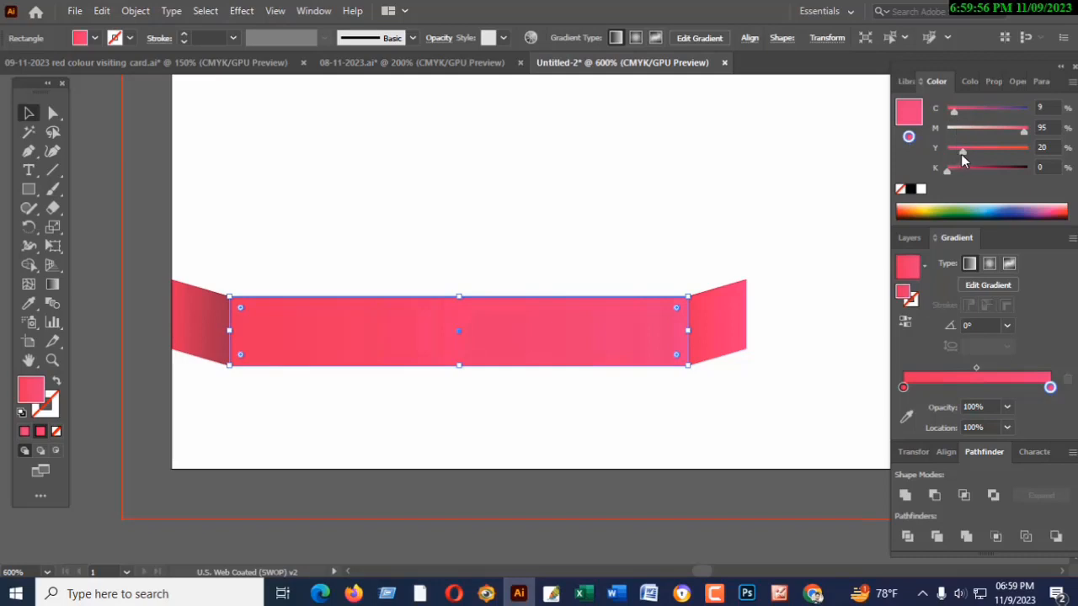
drag(961, 154, 954, 153)
drag(954, 155, 960, 169)
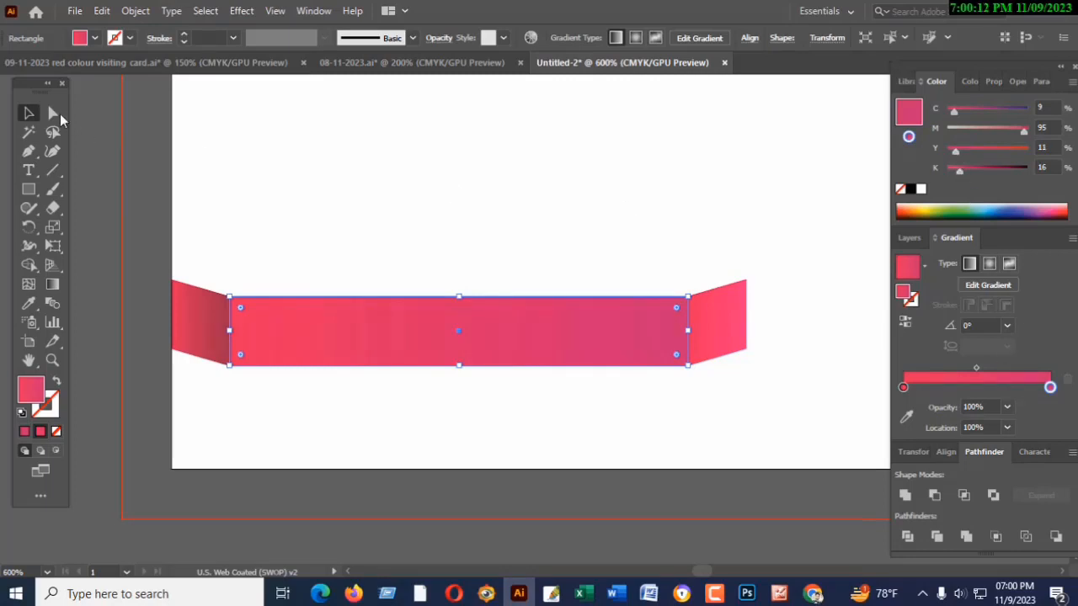
click(183, 157)
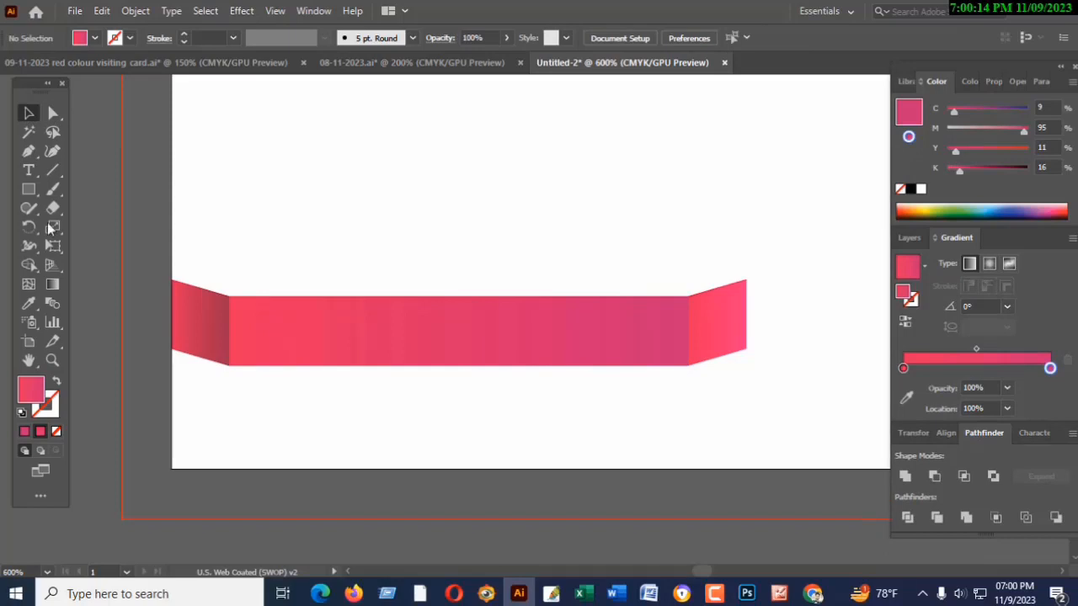
drag(975, 348, 963, 373)
click(606, 337)
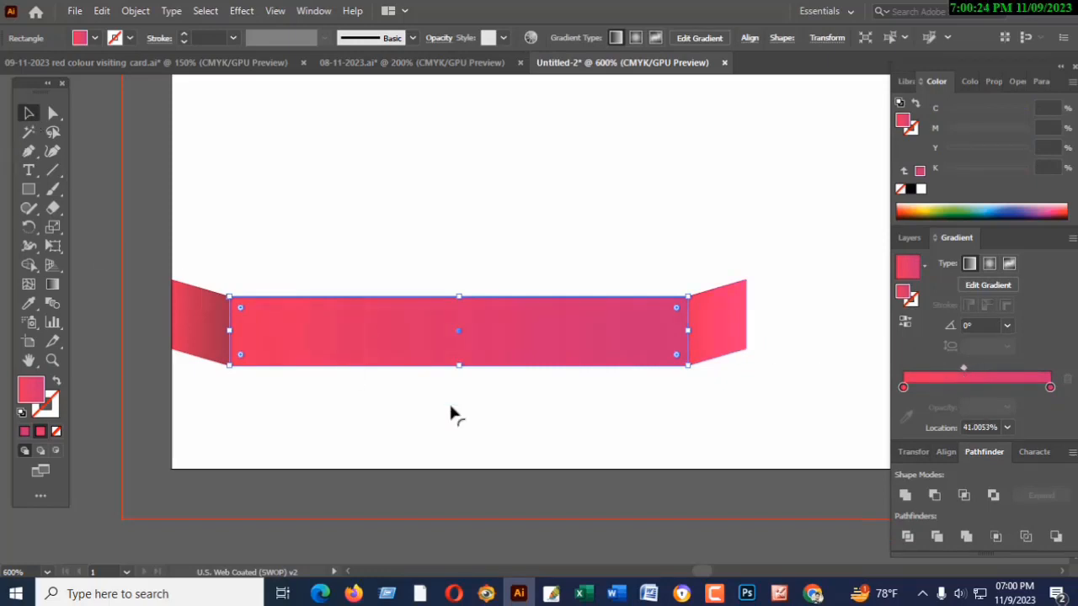
- Copy the left slanted piece's gradient onto the right slanted piece with the Eyedropper, and deselect
click(704, 342)
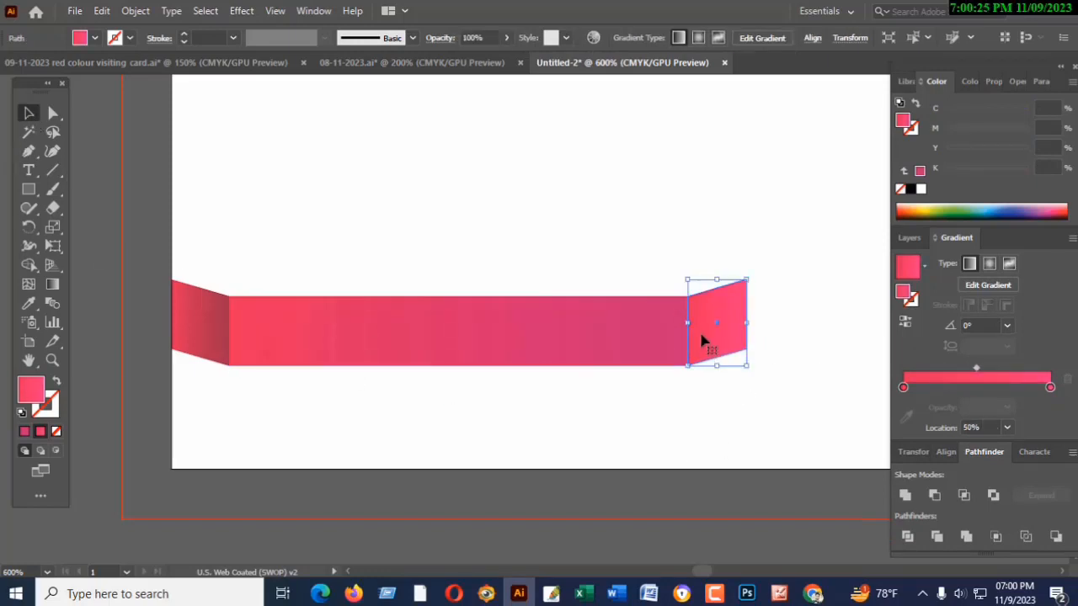
click(30, 305)
click(197, 319)
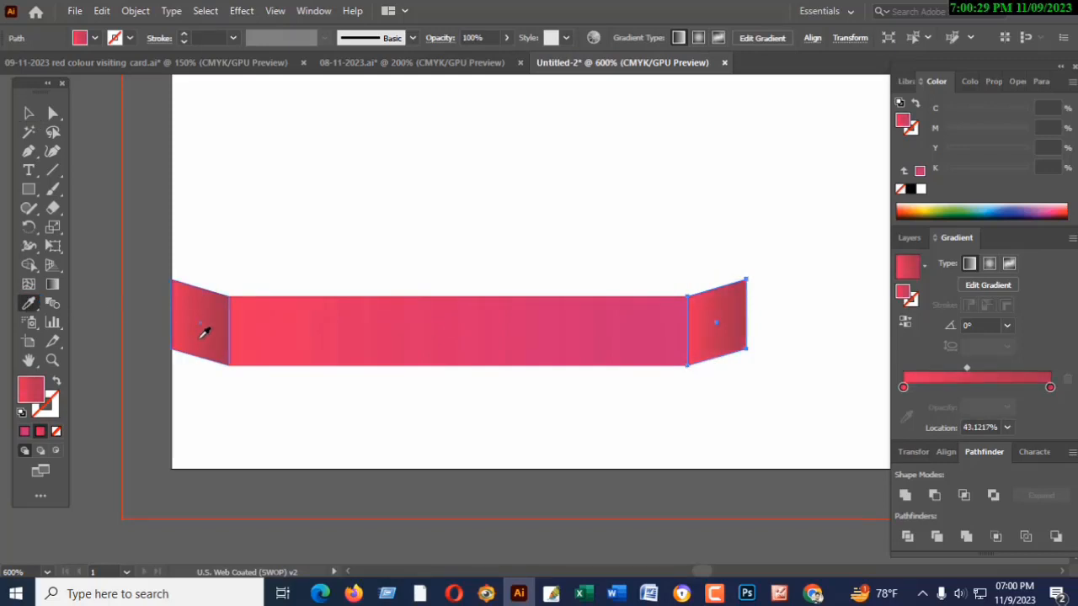
click(28, 112)
click(98, 170)
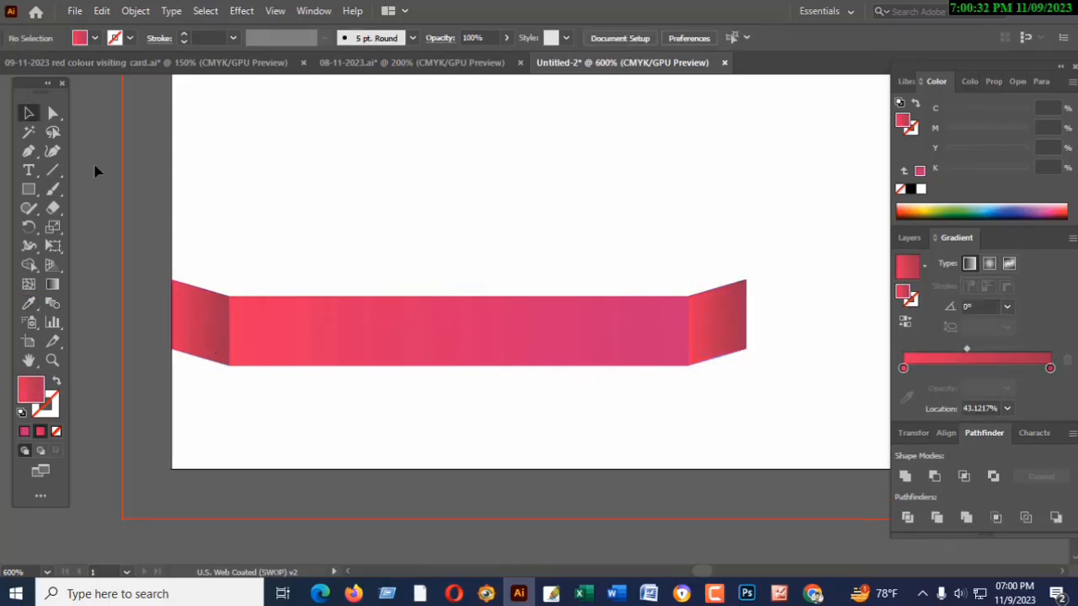
- Try an end colour stop of C=0 M=95 Y=0 K=37 on the middle ribbon piece's gradient
click(627, 359)
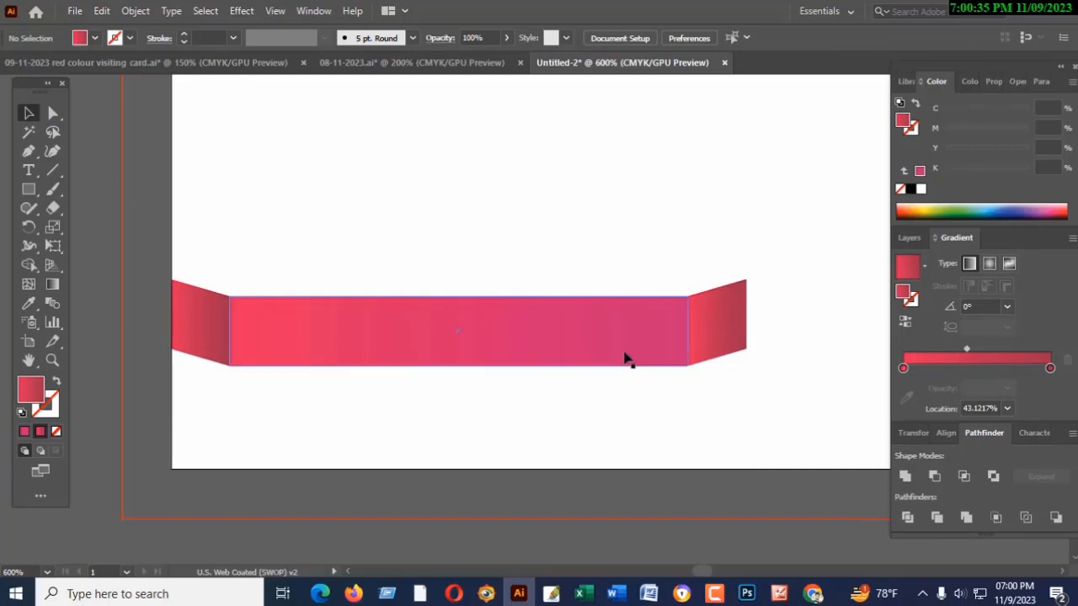
click(1050, 388)
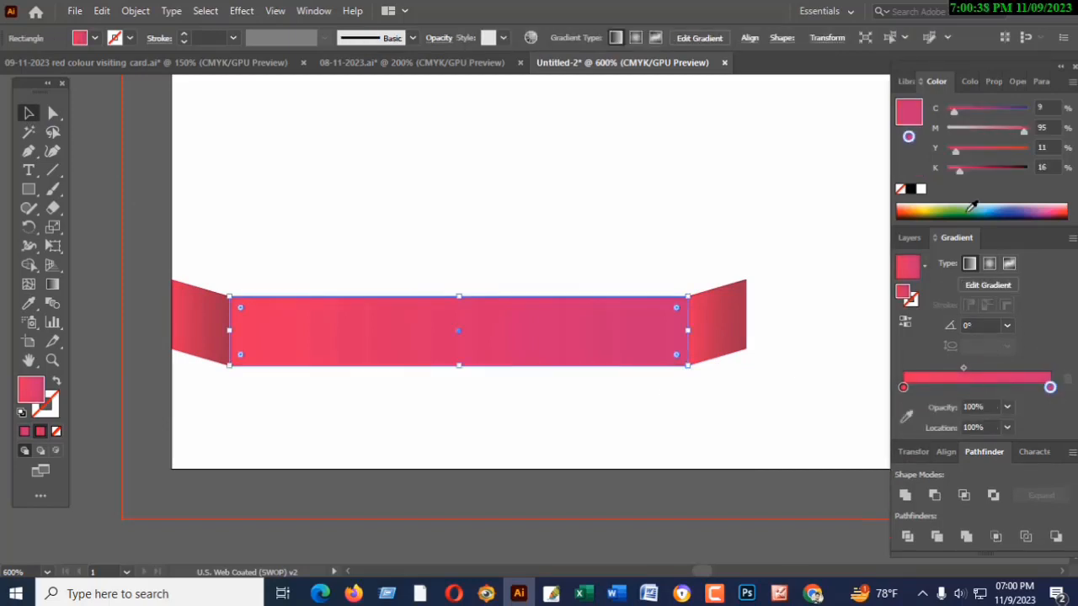
drag(960, 171, 946, 153)
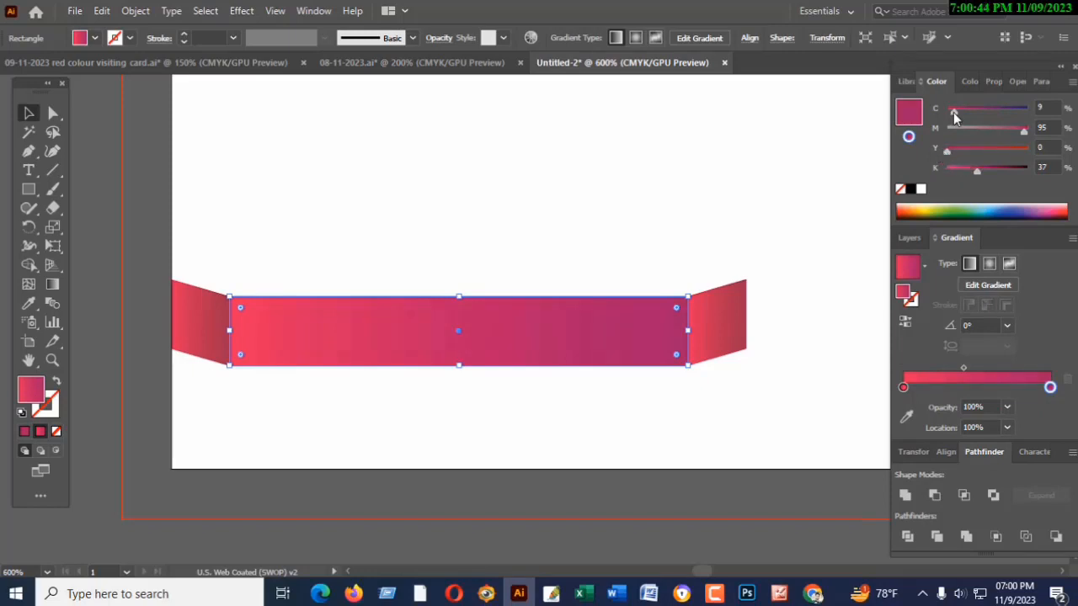
drag(953, 111, 945, 113)
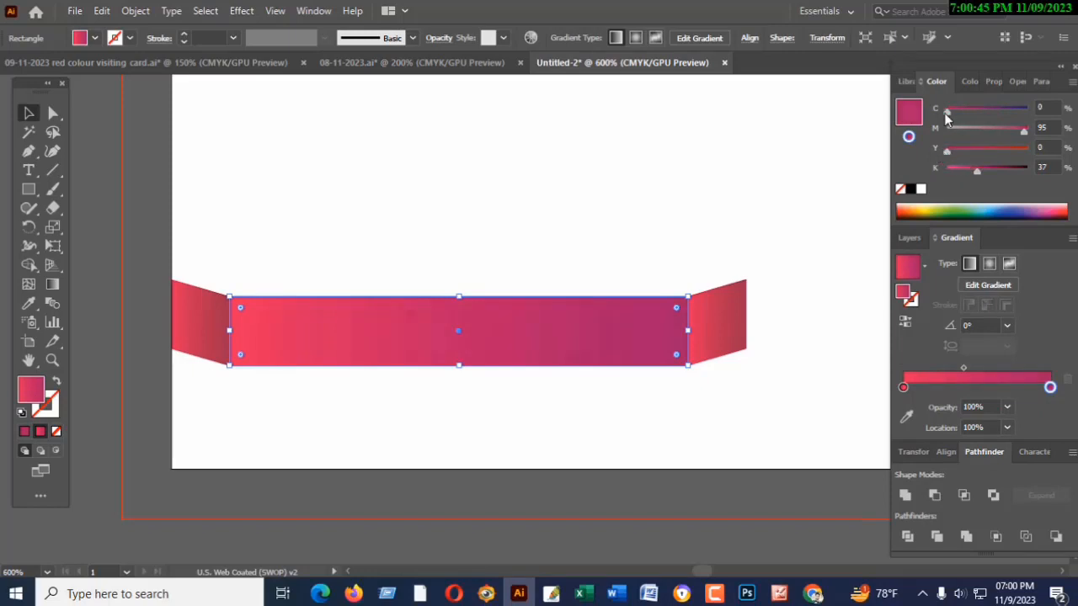
- Apply the C=35 M=100 Y=35 K=10 swatch to the middle piece's end stop, and reduce its black to 0%
double_click(1050, 389)
click(989, 449)
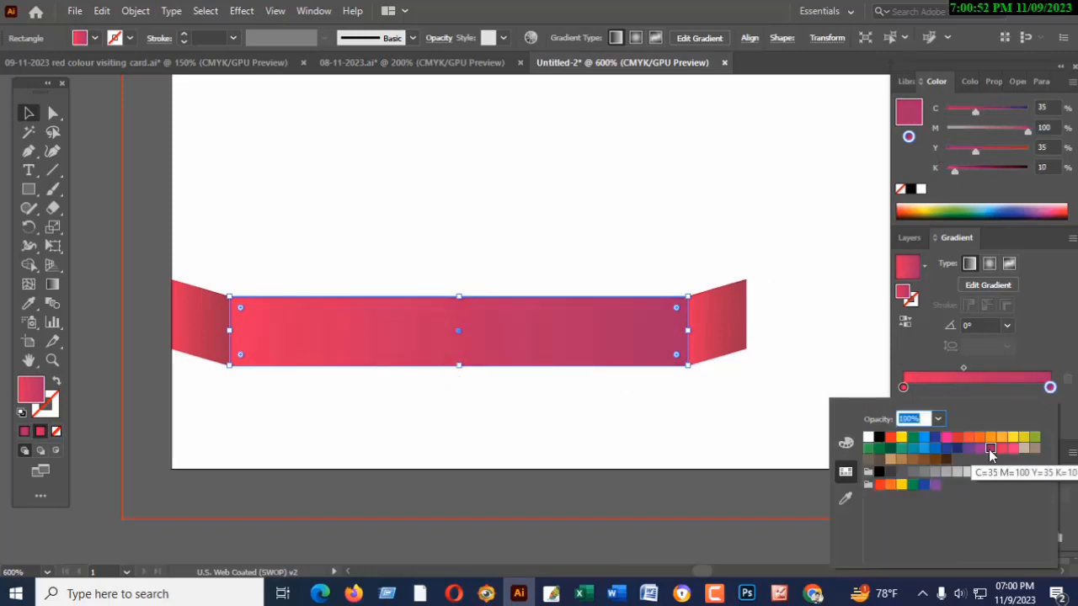
click(958, 172)
drag(953, 172, 940, 171)
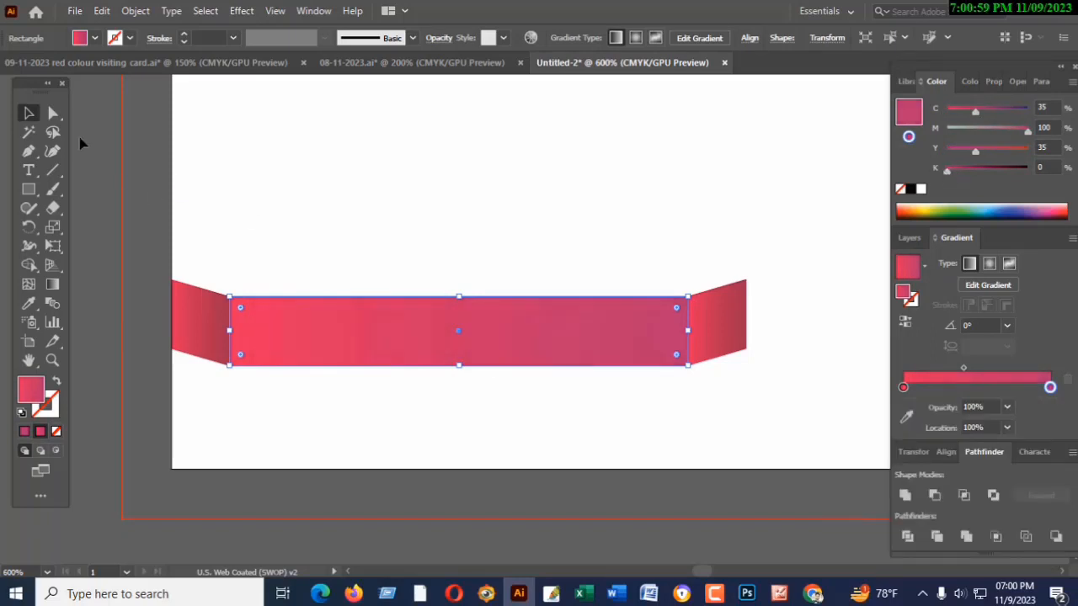
click(28, 114)
click(206, 160)
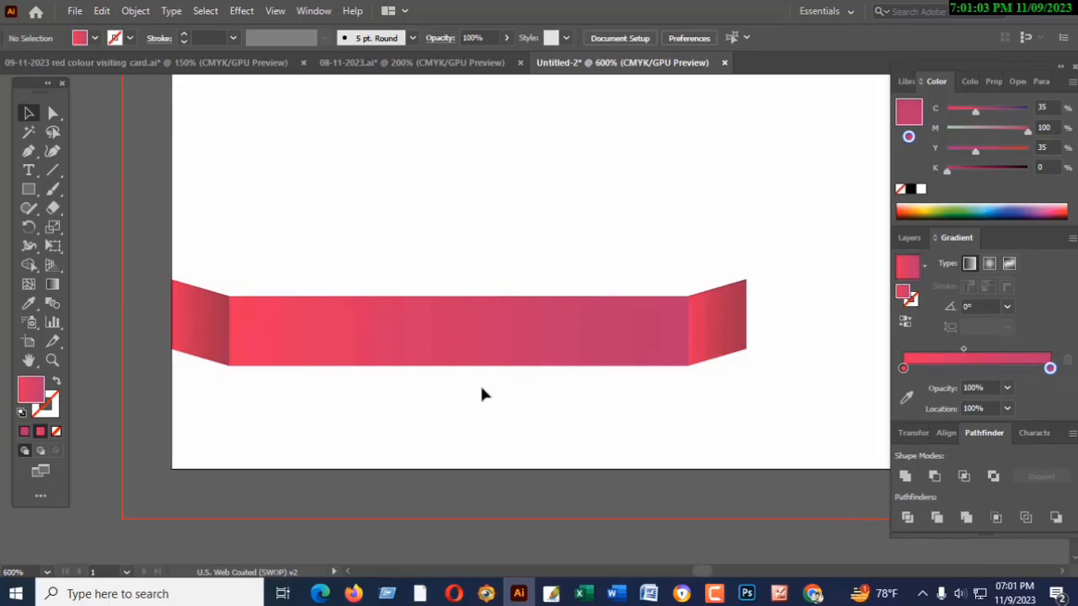
- Select all three ribbon pieces and group them
key(space)
drag(577, 421, 479, 398)
key(ctrl+minus)
key(ctrl+minus)
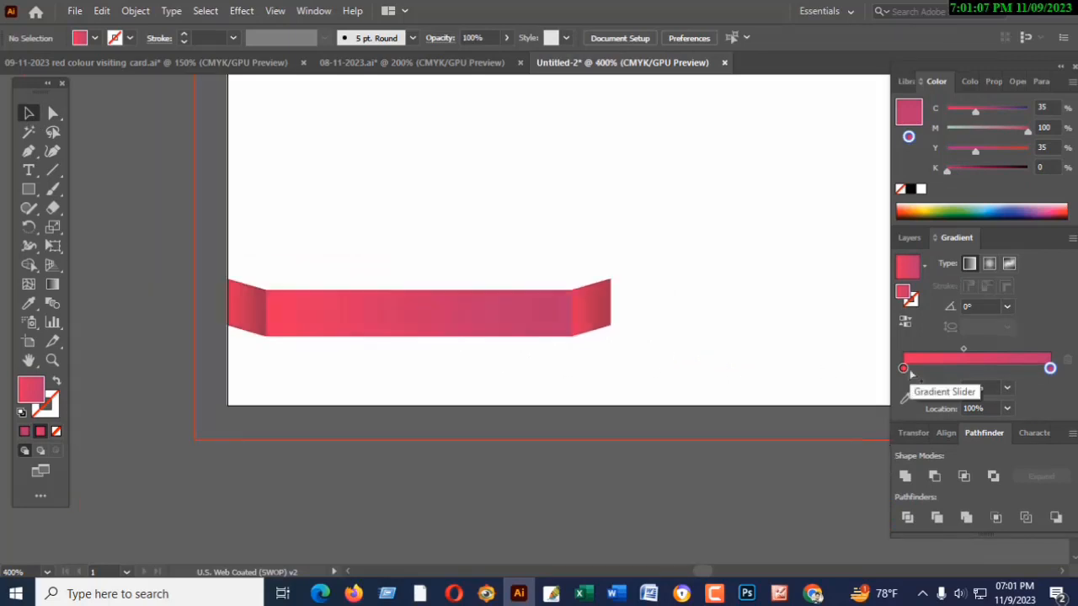
drag(288, 271, 539, 336)
click(135, 11)
click(188, 89)
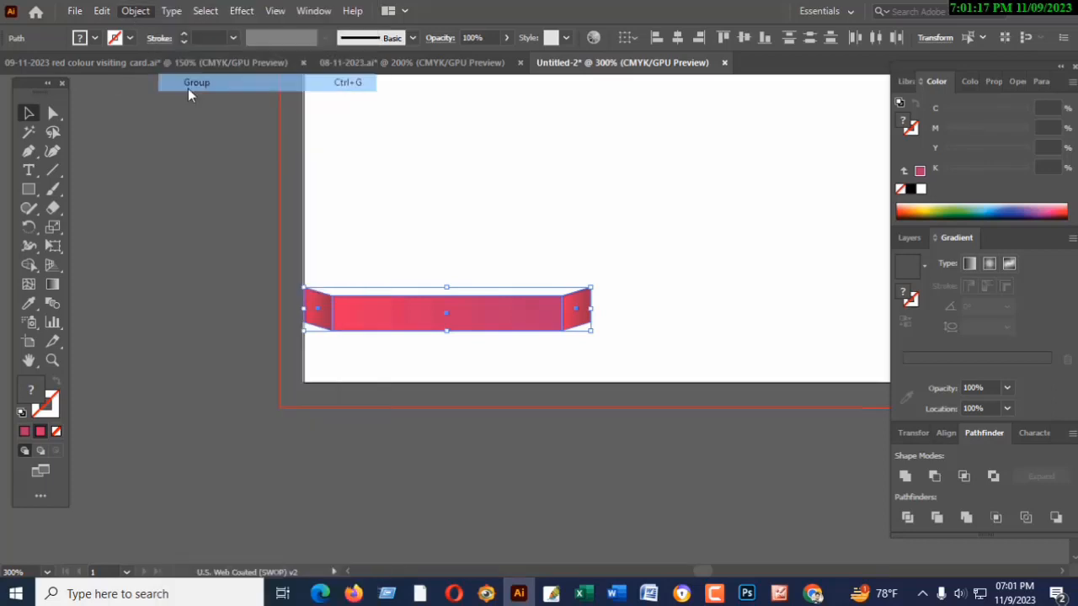
- Duplicate the ribbon group at the artboard's right edge and level it with the original using a temporary horizontal guide
key(space)
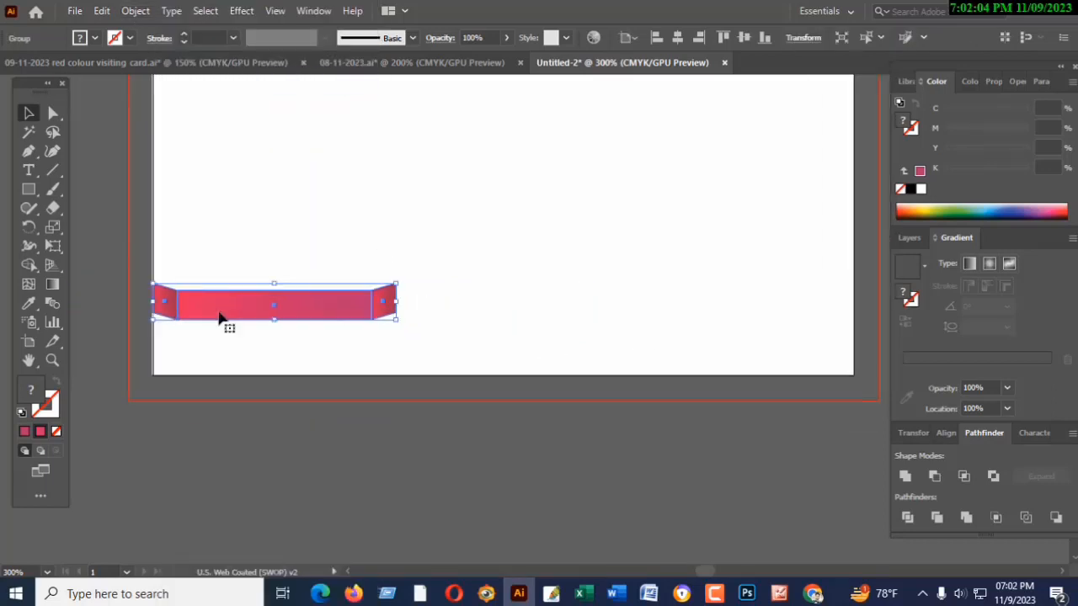
drag(219, 313, 680, 309)
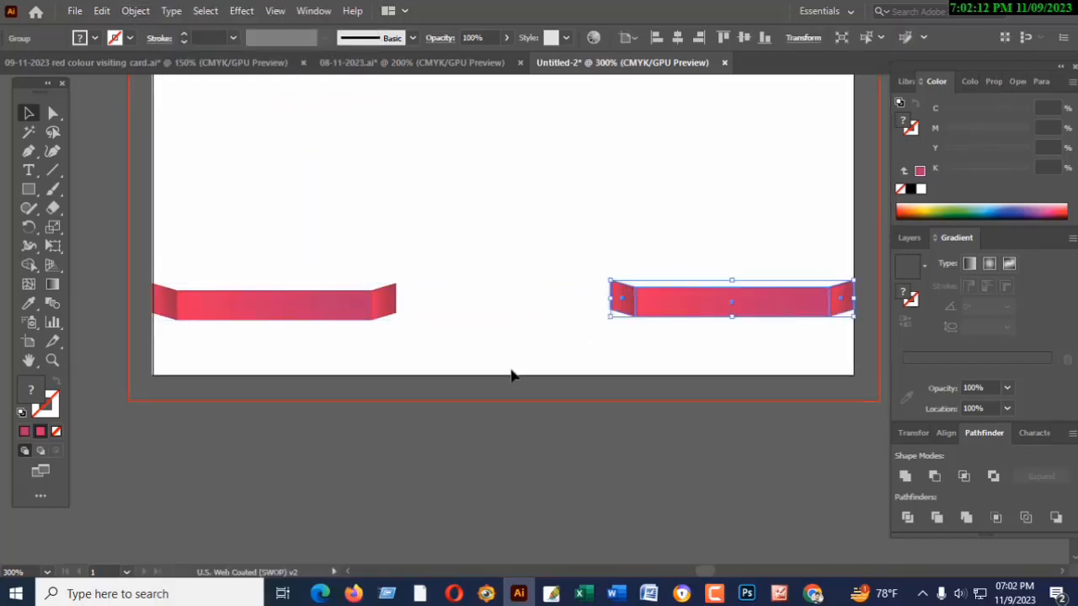
key(ctrl+r)
drag(194, 80, 175, 320)
drag(669, 308, 670, 312)
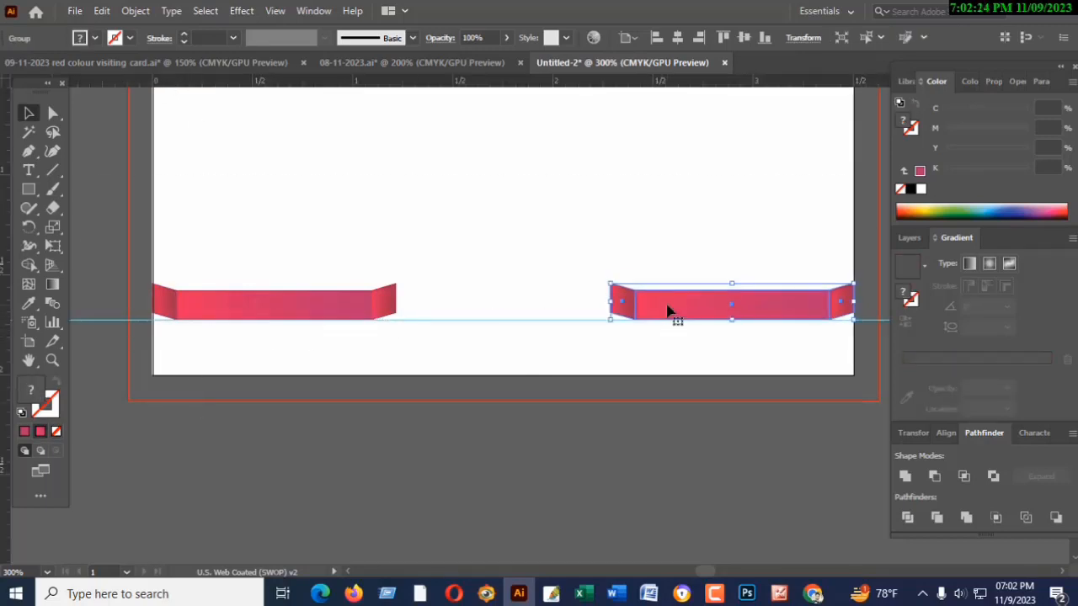
click(648, 460)
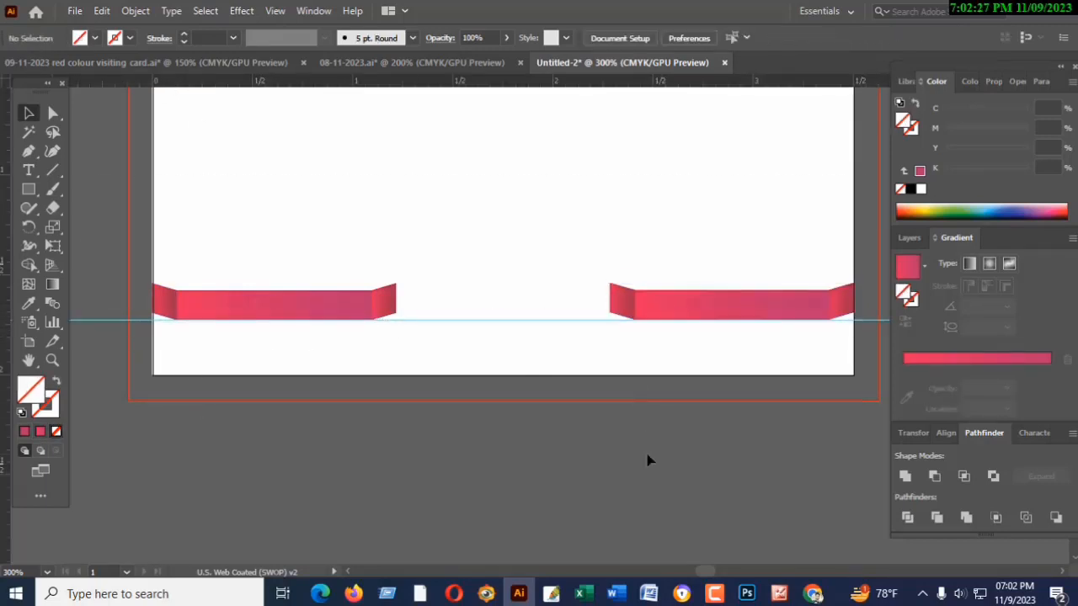
click(532, 321)
key(Delete)
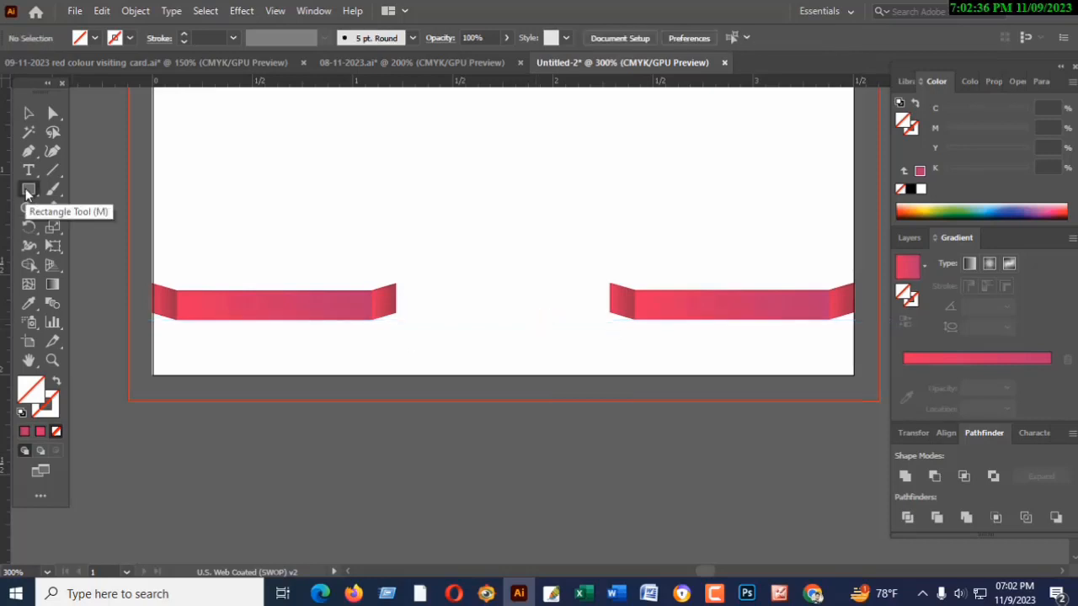
- Place horizontal guides along the inner ribbon ends and draw a rectangle that fills the gap between the two ribbon groups
key(ctrl+plus)
key(ctrl+plus)
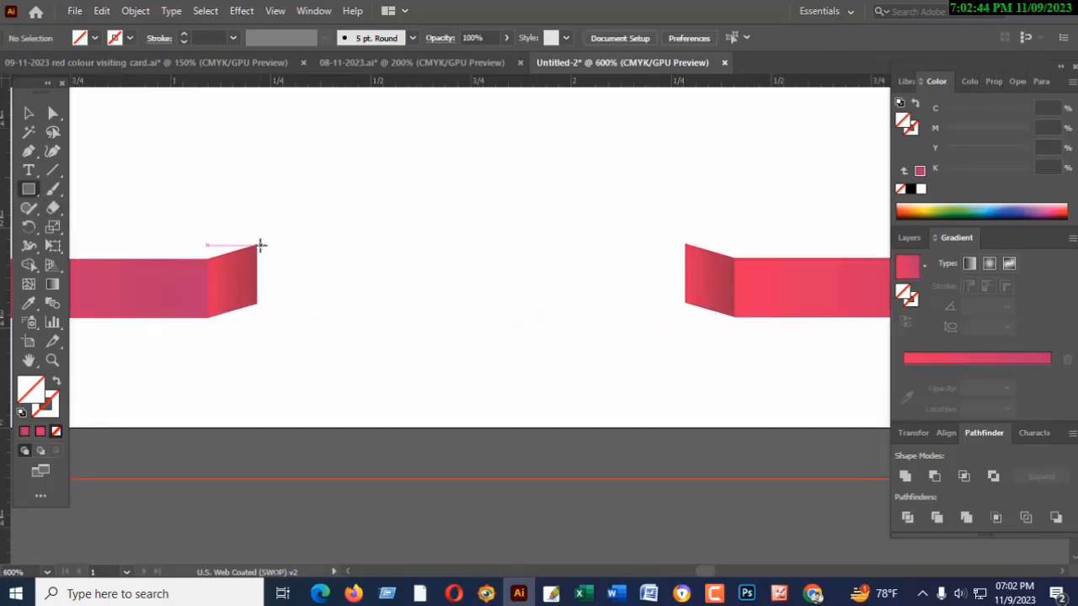
click(28, 110)
drag(194, 81, 204, 303)
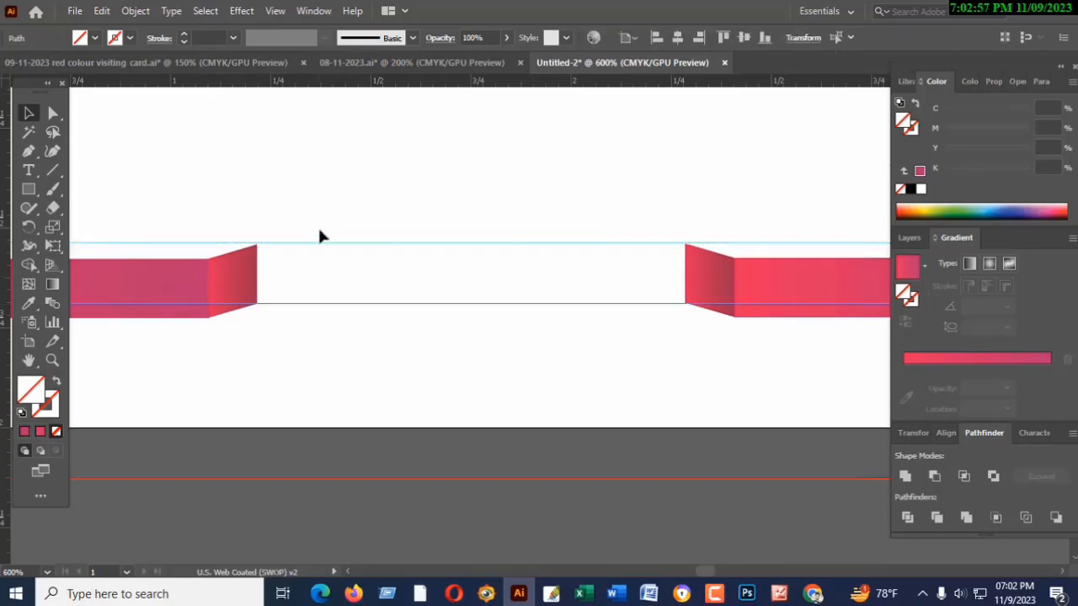
click(28, 189)
mouse_move(256, 244)
mouse_down()
mouse_move(269, 305)
mouse_move(685, 302)
mouse_up()
- Copy the left ribbon's middle-piece gradient onto the new centre rectangle with the Eyedropper, and deselect
click(29, 304)
click(145, 286)
click(28, 114)
click(147, 140)
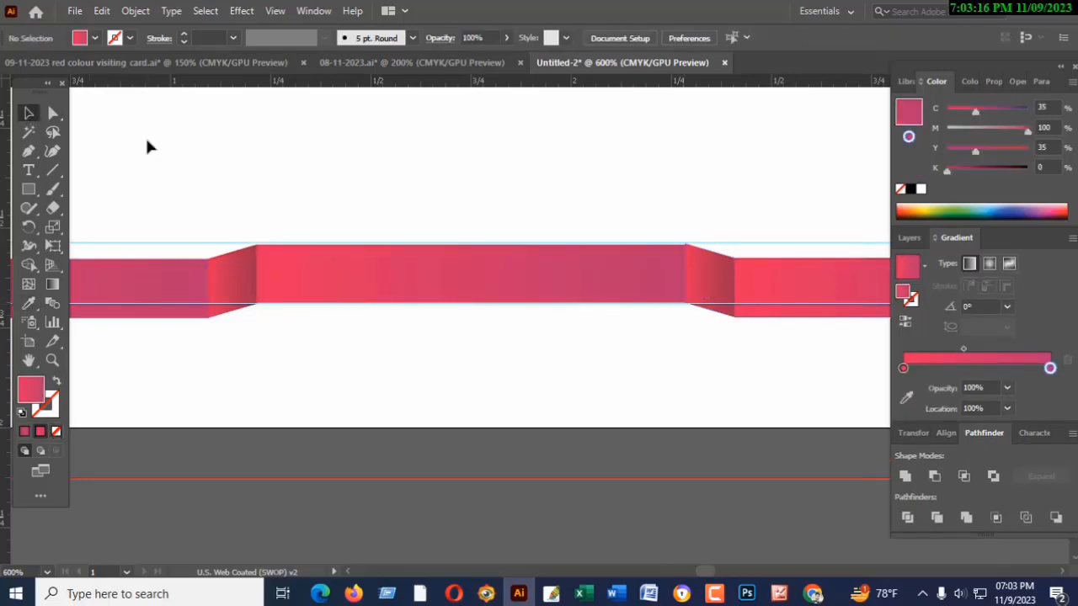
- Adjust the centre rectangle's corner anchor with the Direct Selection tool to meet the adjoining slanted piece's corner
key(ctrl+plus)
key(ctrl+plus)
key(ctrl+plus)
drag(390, 210, 127, 291)
drag(629, 291, 308, 343)
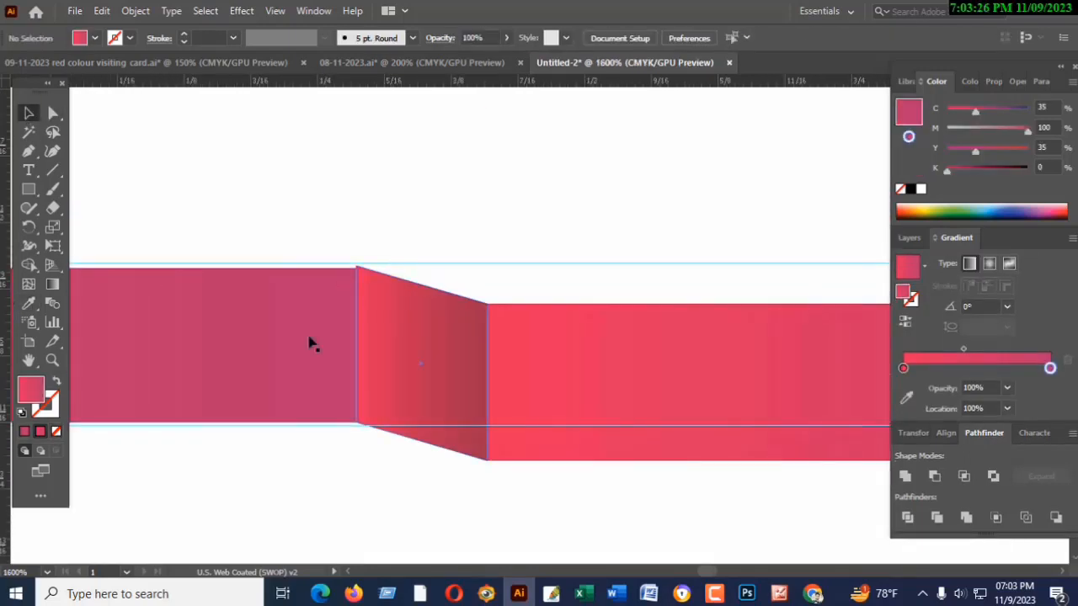
click(309, 339)
click(52, 115)
click(356, 267)
click(359, 229)
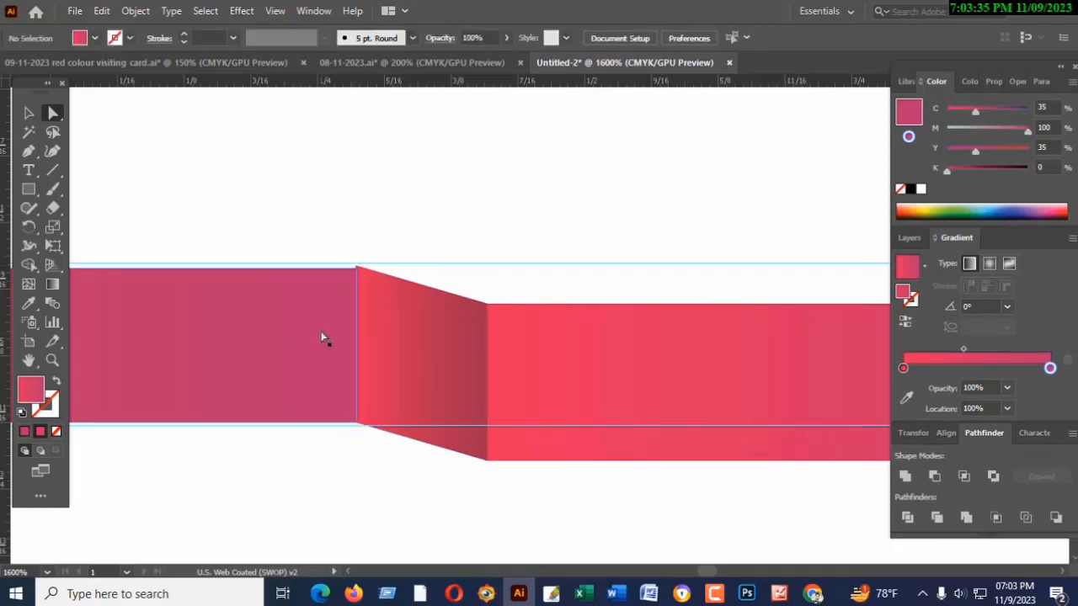
click(322, 333)
key(ctrl+plus)
key(ctrl+plus)
drag(680, 289, 244, 401)
drag(674, 345, 207, 237)
drag(327, 173, 327, 169)
click(496, 117)
key(ctrl+minus)
key(ctrl+minus)
key(ctrl+minus)
key(ctrl+minus)
key(ctrl+minus)
key(ctrl+minus)
key(ctrl+minus)
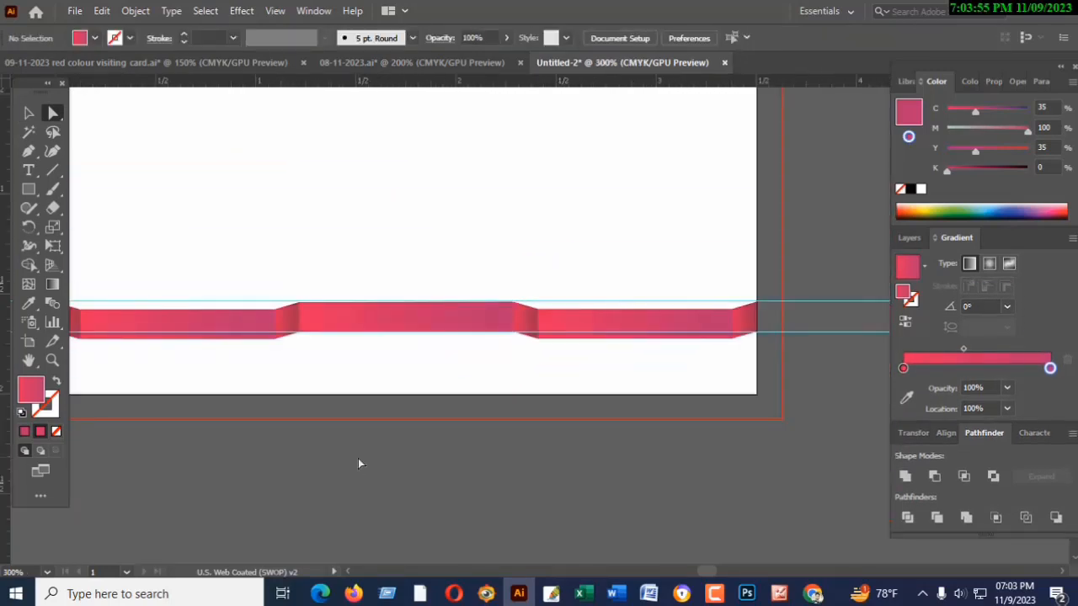
- Delete both horizontal guides along the ribbon
click(821, 332)
key(Delete)
click(817, 301)
key(Delete)
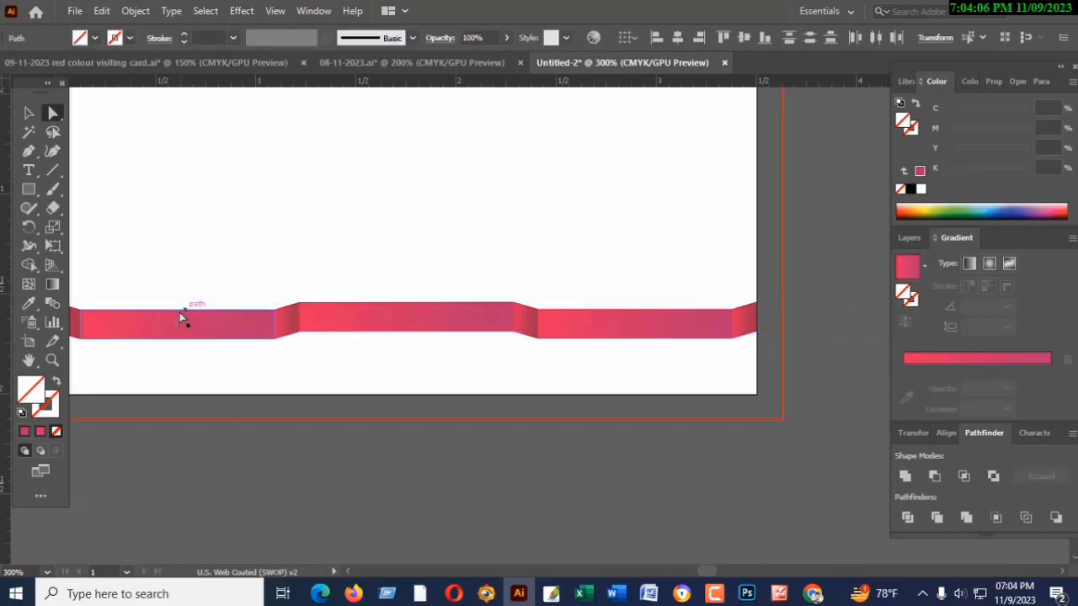
- Darken the centre piece's end colour stop to 36% black, and move its gradient midpoint back towards the middle
key(ctrl+minus)
key(ctrl+plus)
click(385, 336)
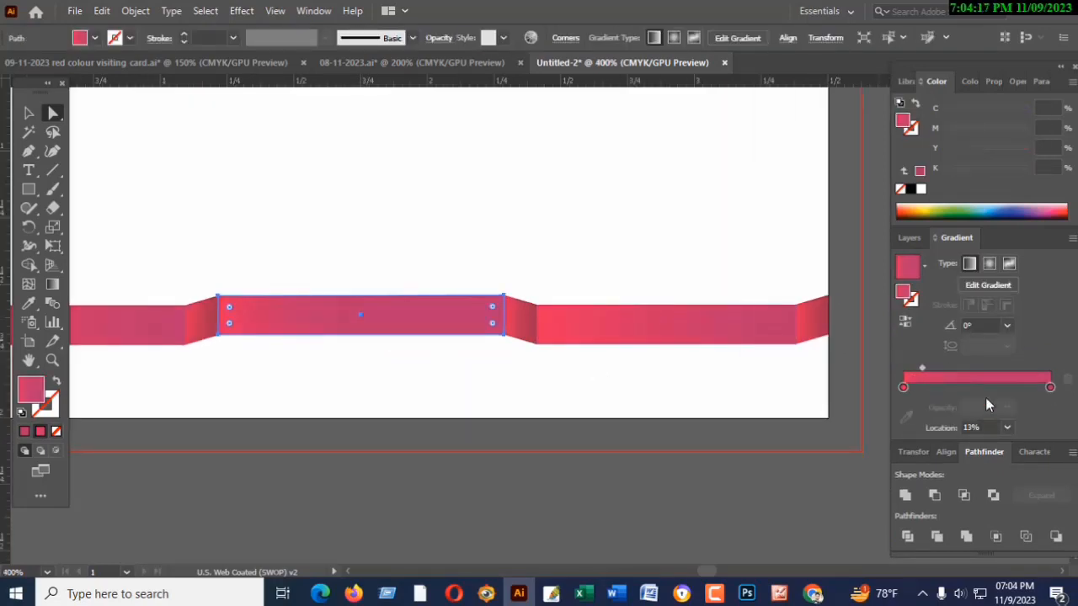
click(1051, 387)
double_click(1050, 388)
click(947, 181)
drag(948, 173, 977, 171)
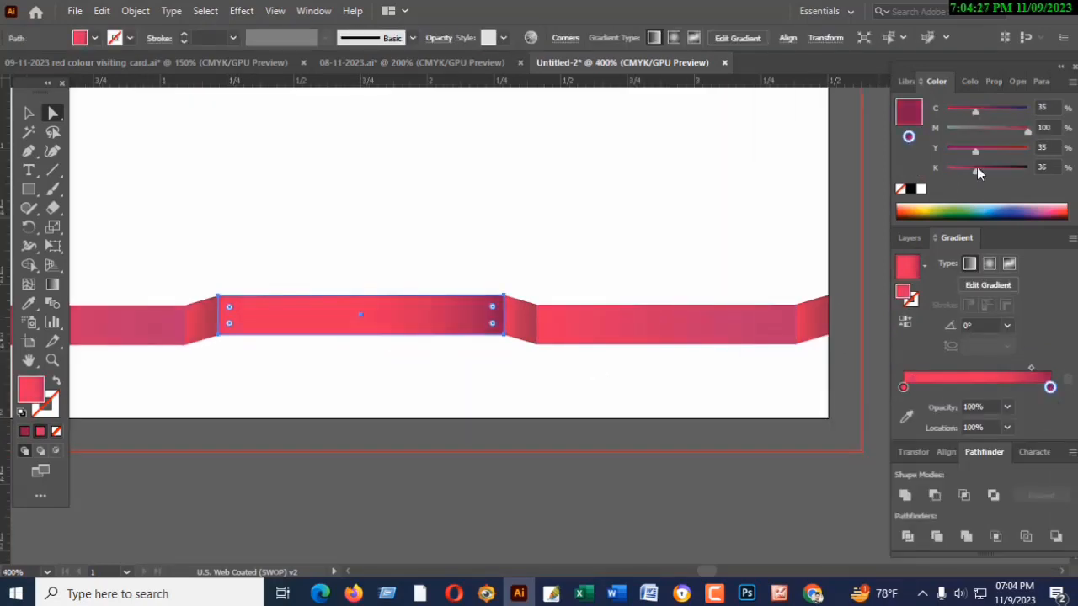
drag(1030, 368, 977, 380)
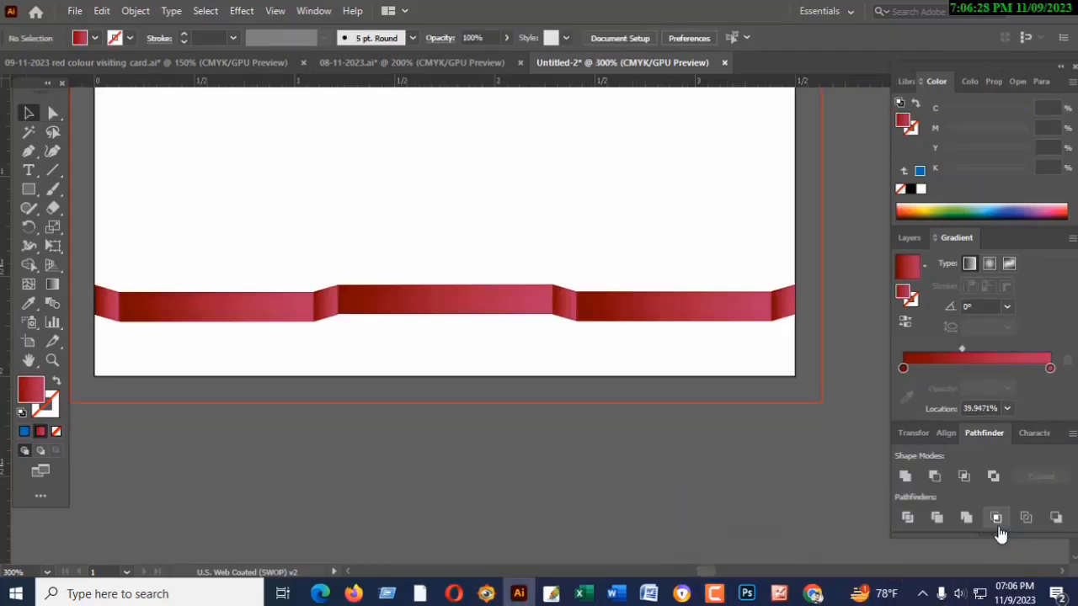
- Move the gradient midpoints of the left and right ribbon groups closer to the lighter end, setting the right one to about 52.6%
scroll(567, 466, up, 1)
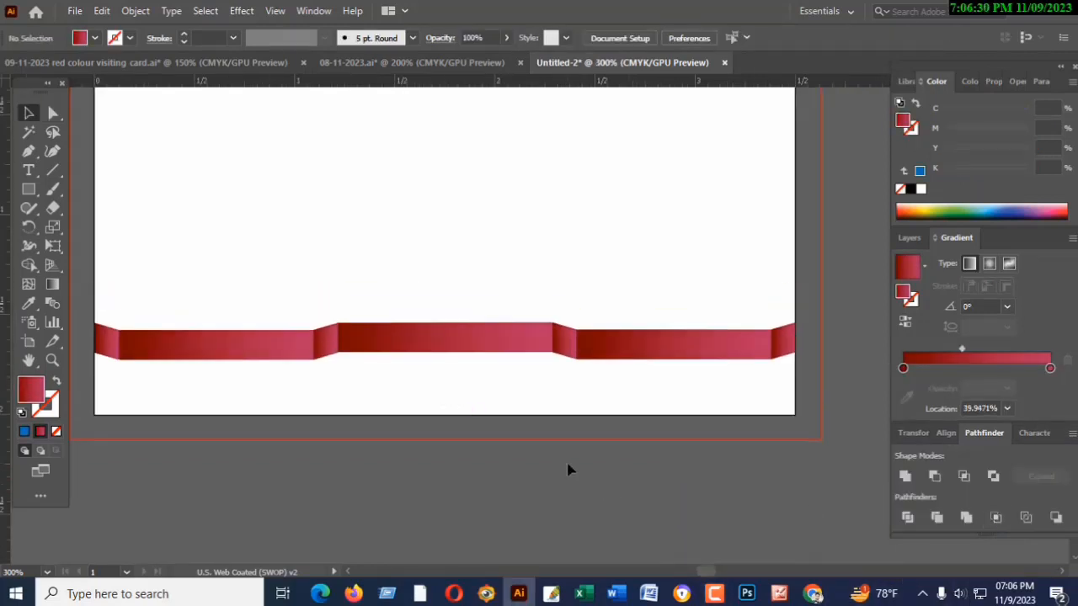
drag(959, 349, 974, 350)
click(169, 350)
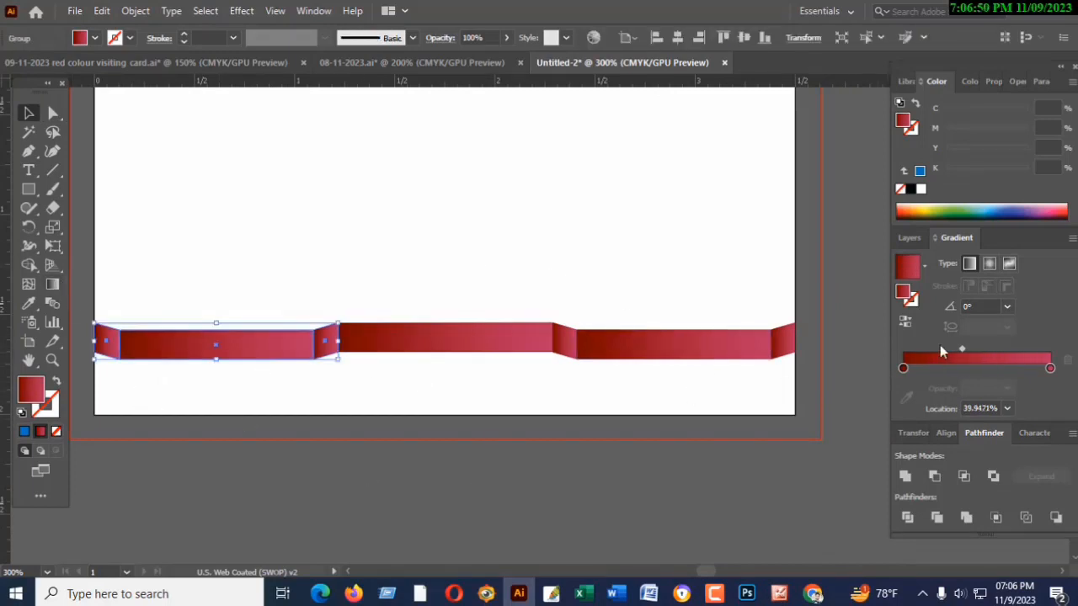
drag(962, 350, 978, 349)
click(641, 340)
drag(959, 352, 982, 348)
click(533, 455)
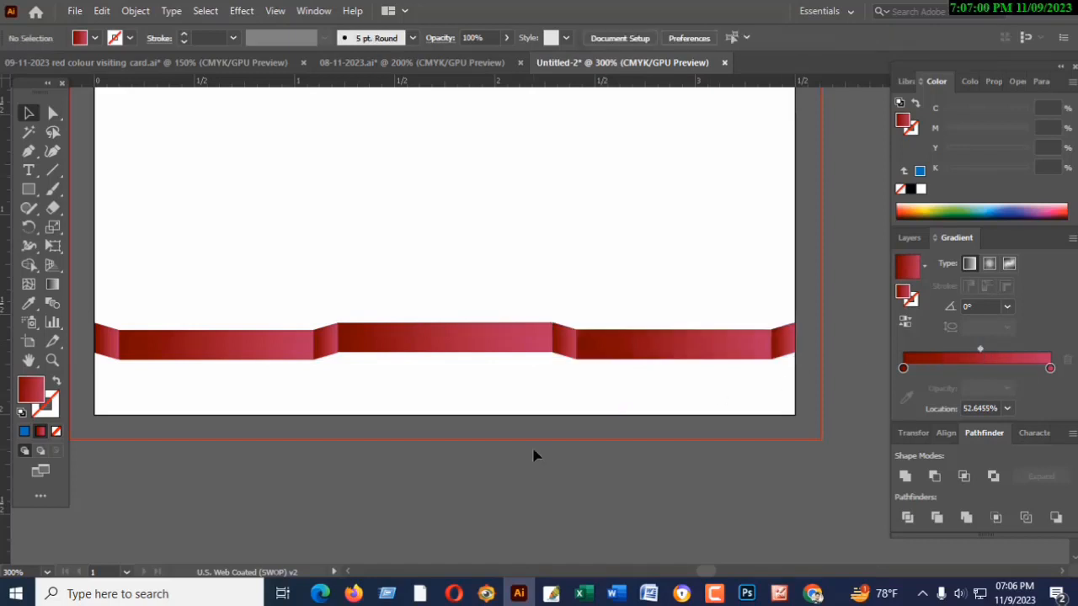
- Move the centre ribbon piece's gradient midpoint to about 54.2% and deselect it
click(494, 348)
drag(959, 368, 982, 366)
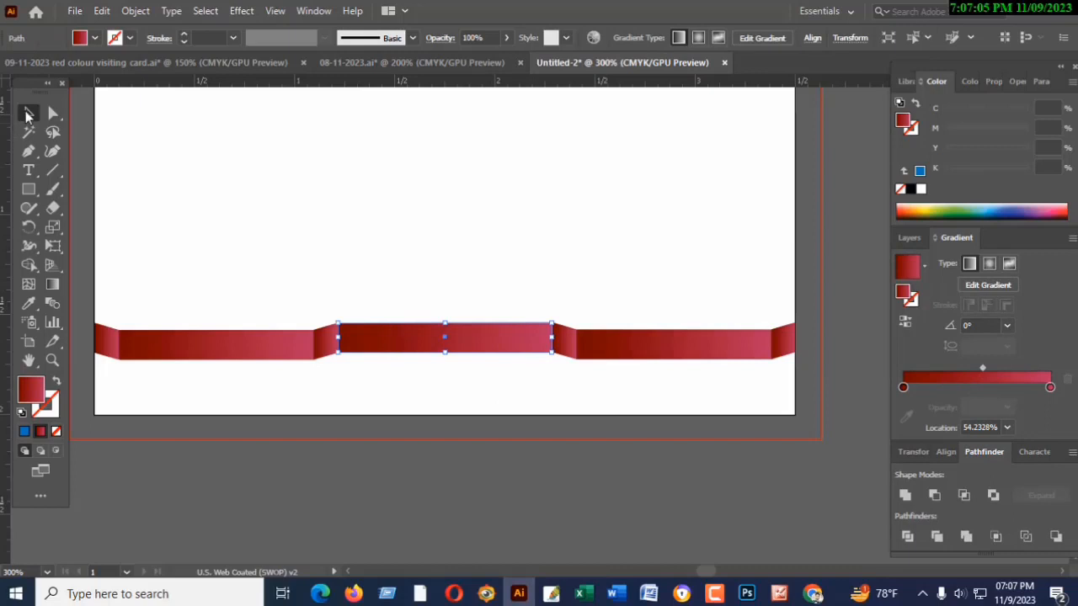
click(229, 474)
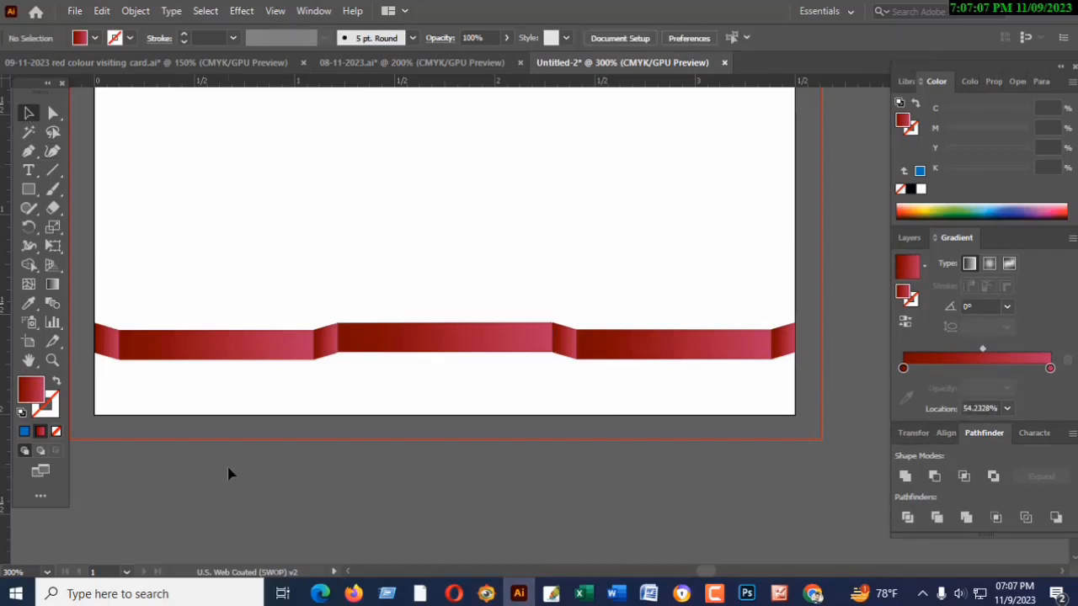
key(ctrl+minus)
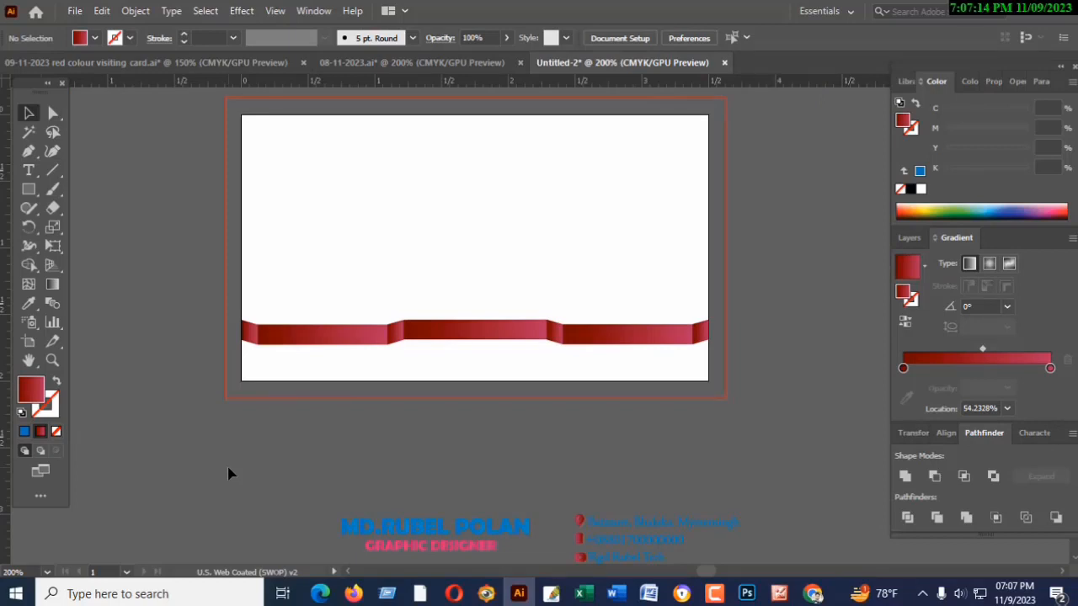
key(ctrl+plus)
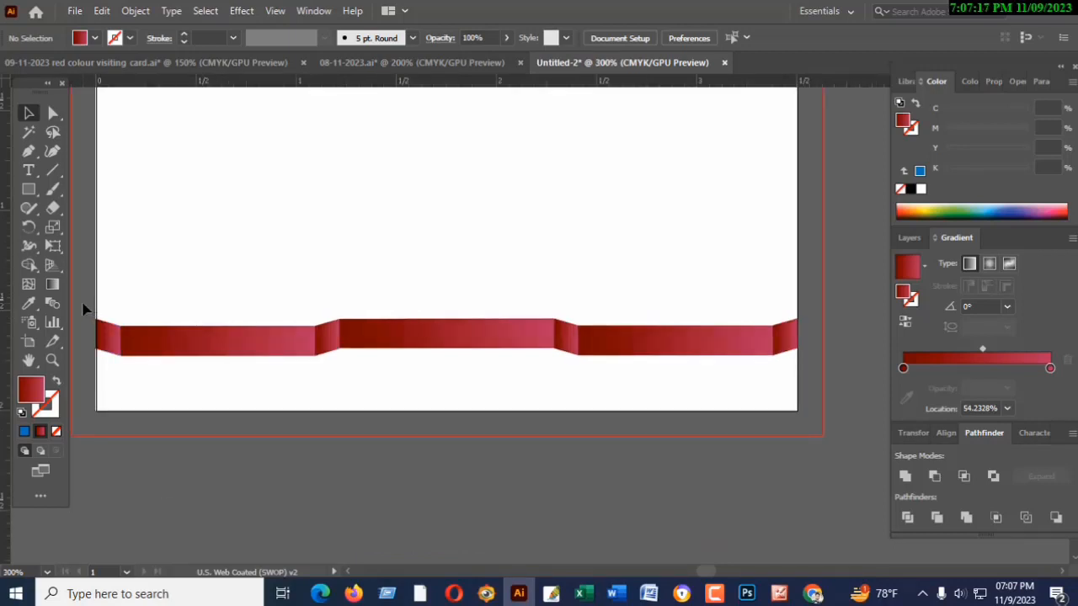
- Nudge all the ribbon pieces together down closer to the card's bottom edge
drag(218, 341, 810, 380)
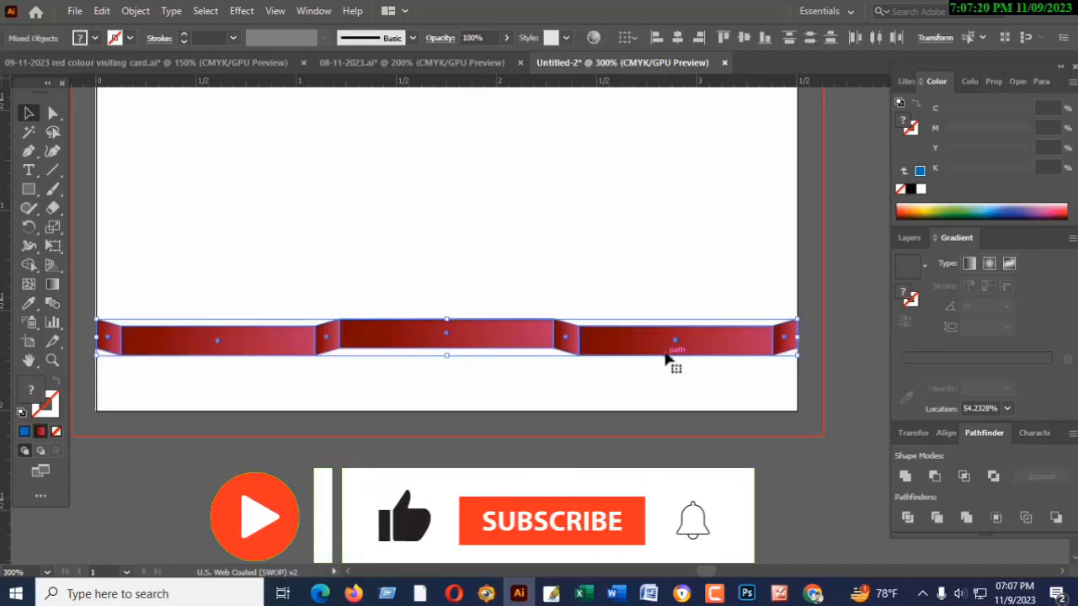
key(Down)
key(Down)
key(Down)
key(Down)
key(Down)
key(Down)
key(Down)
key(Down)
key(Down)
key(Down)
key(Down)
key(Down)
key(Down)
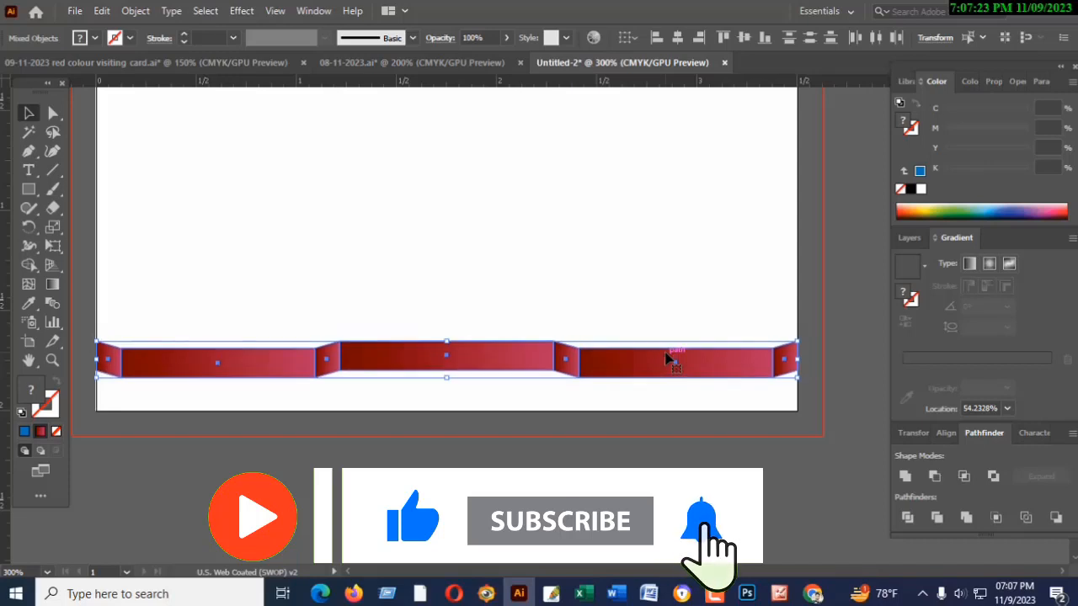
key(Down)
key(Down)
key(Down)
key(Down)
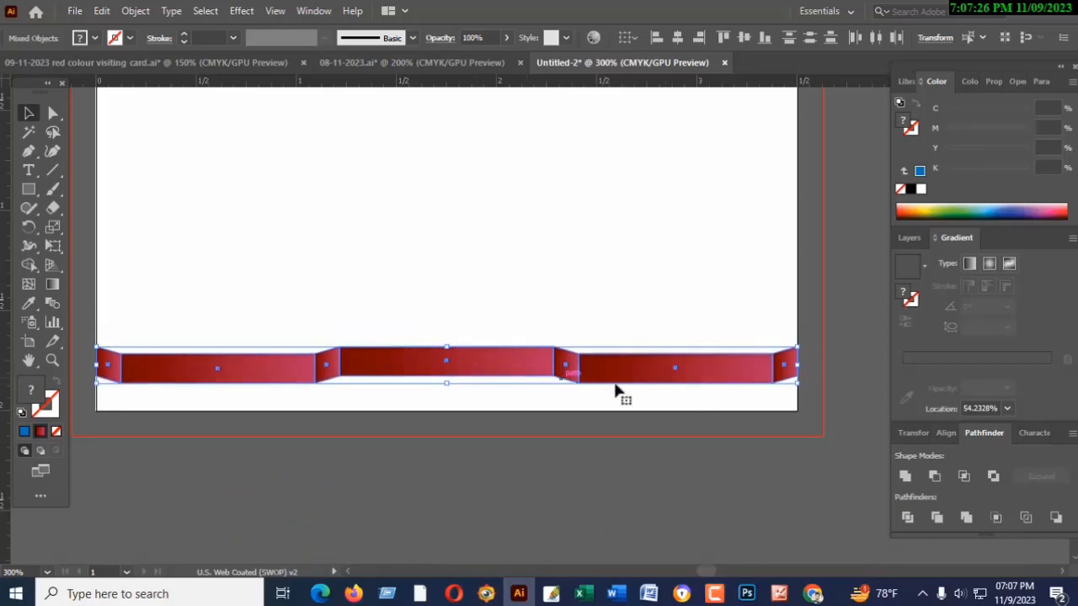
- Group all the ribbon pieces into one object
scroll(589, 398, up, 1)
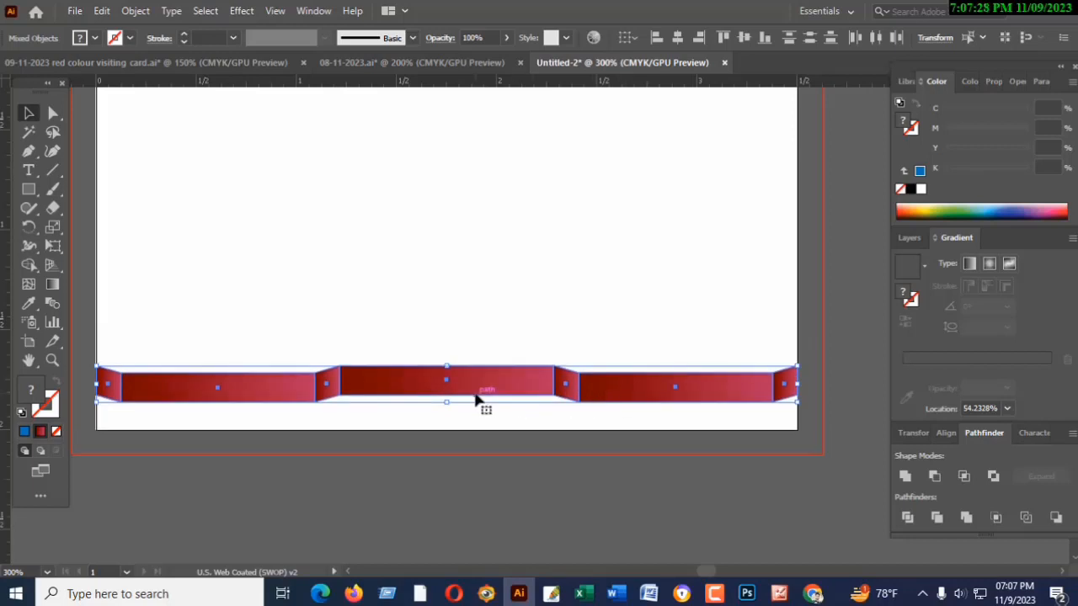
click(135, 11)
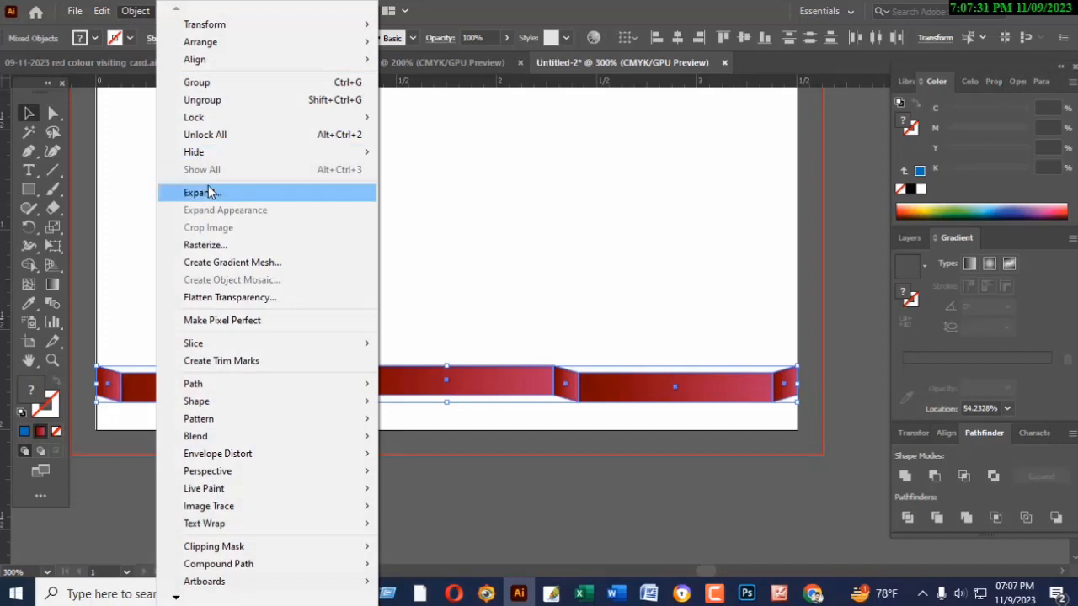
click(199, 82)
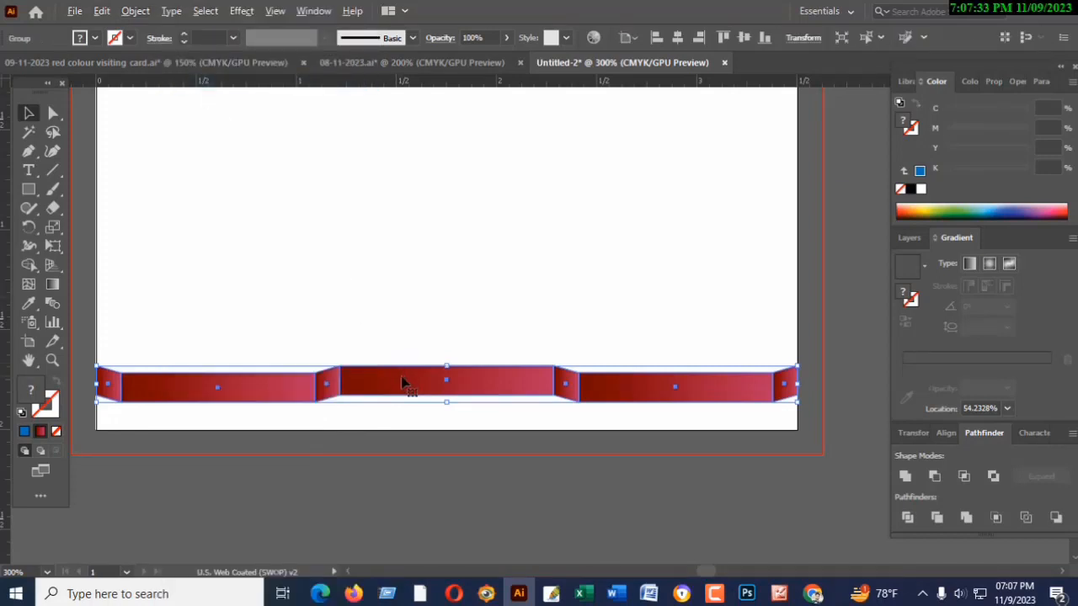
- Duplicate the grouped ribbon straight up and place the copy just below the card's top edge
drag(407, 385, 403, 279)
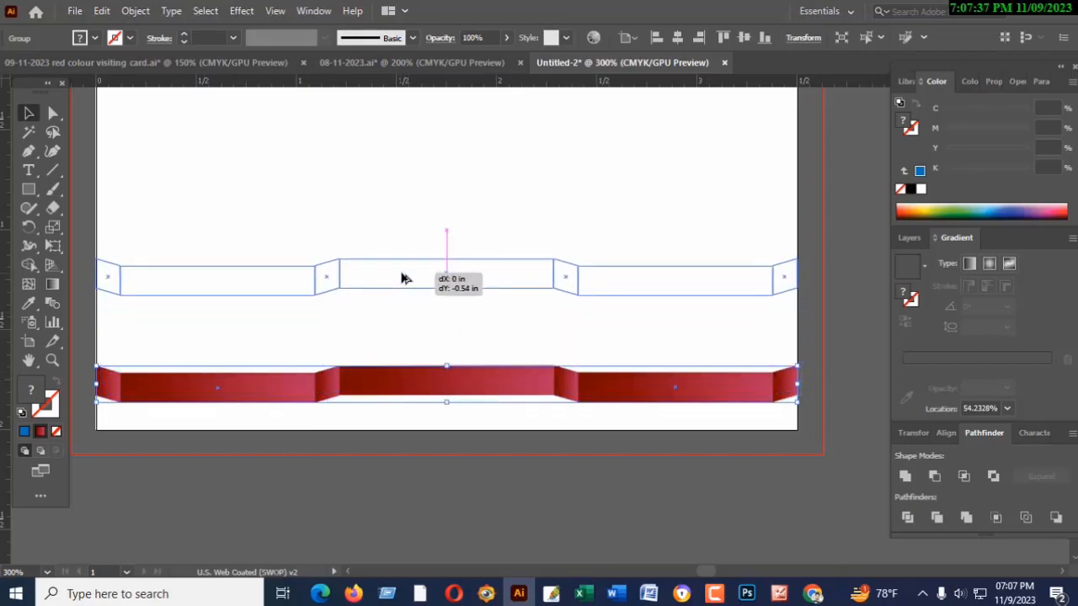
drag(403, 279, 403, 113)
scroll(424, 237, up, 5)
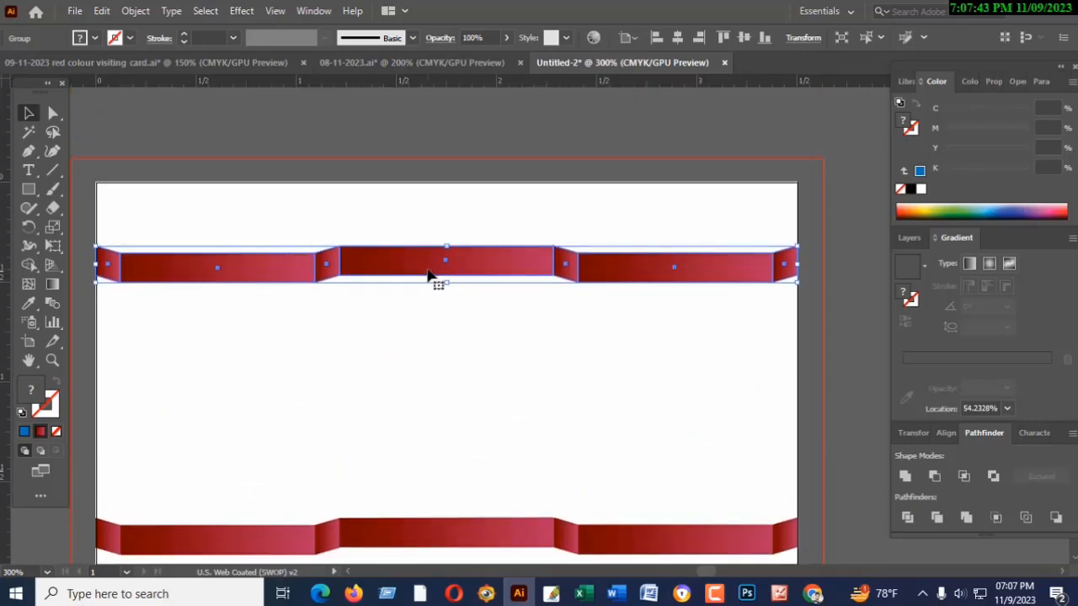
drag(427, 276, 428, 236)
scroll(413, 349, down, 2)
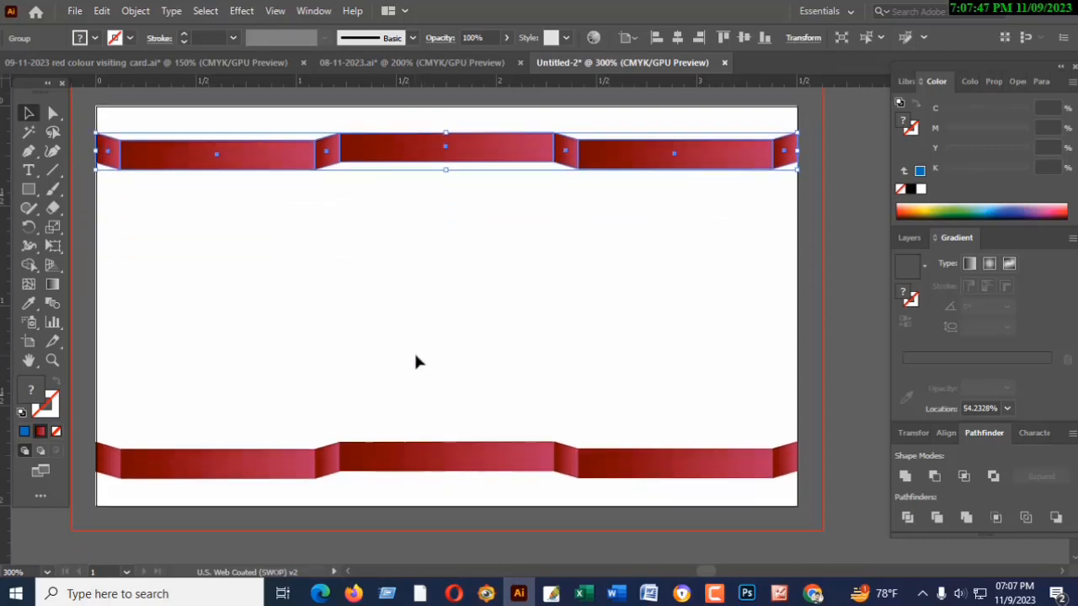
scroll(415, 361, up, 3)
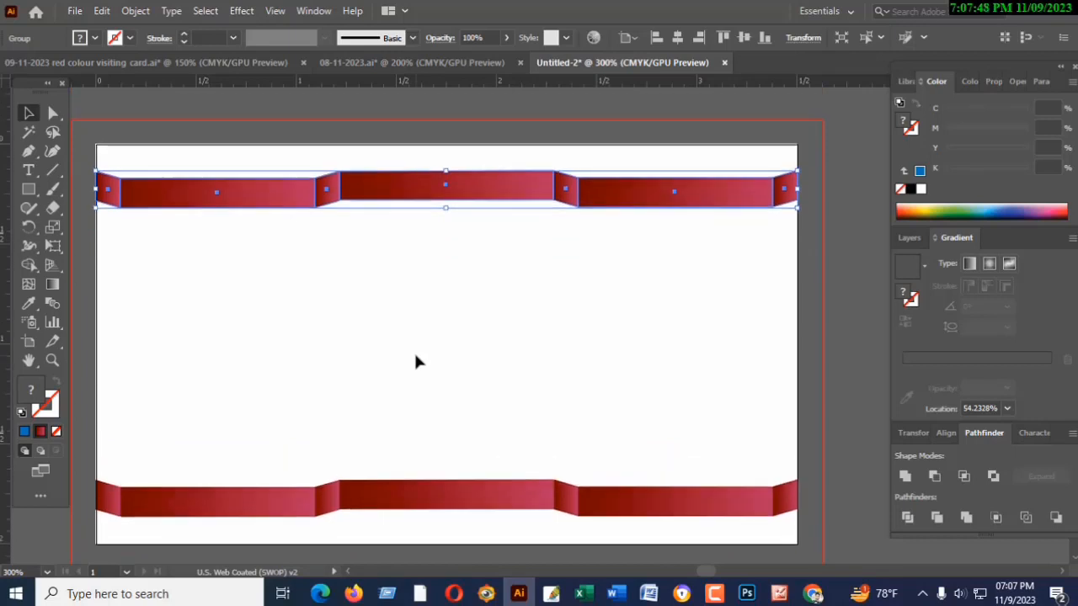
scroll(415, 362, down, 3)
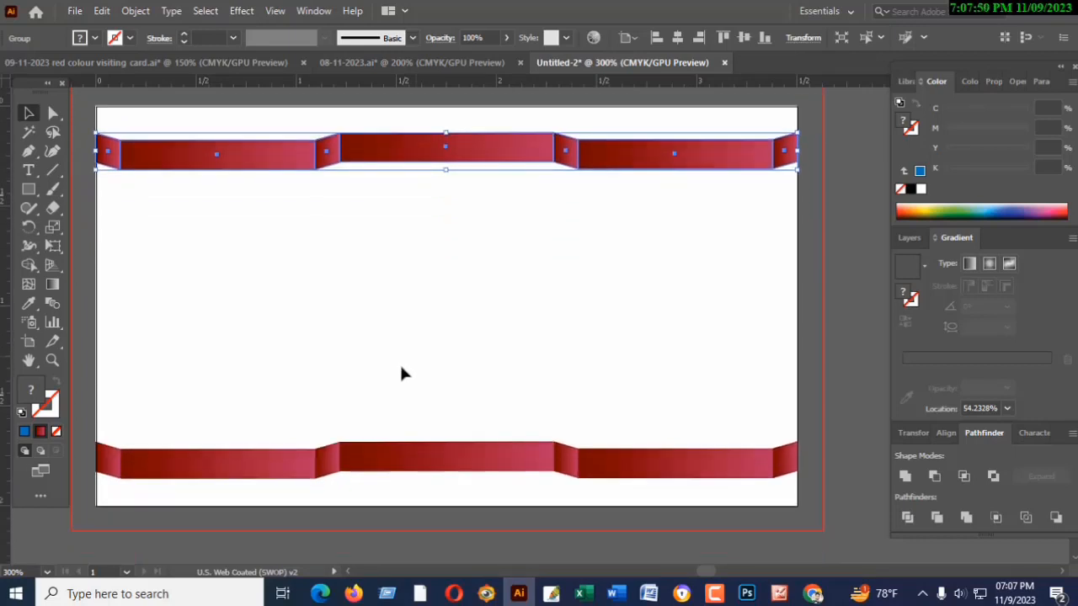
- Nudge the lower ribbon slightly further down towards the card's bottom edge and deselect it
drag(87, 428, 875, 495)
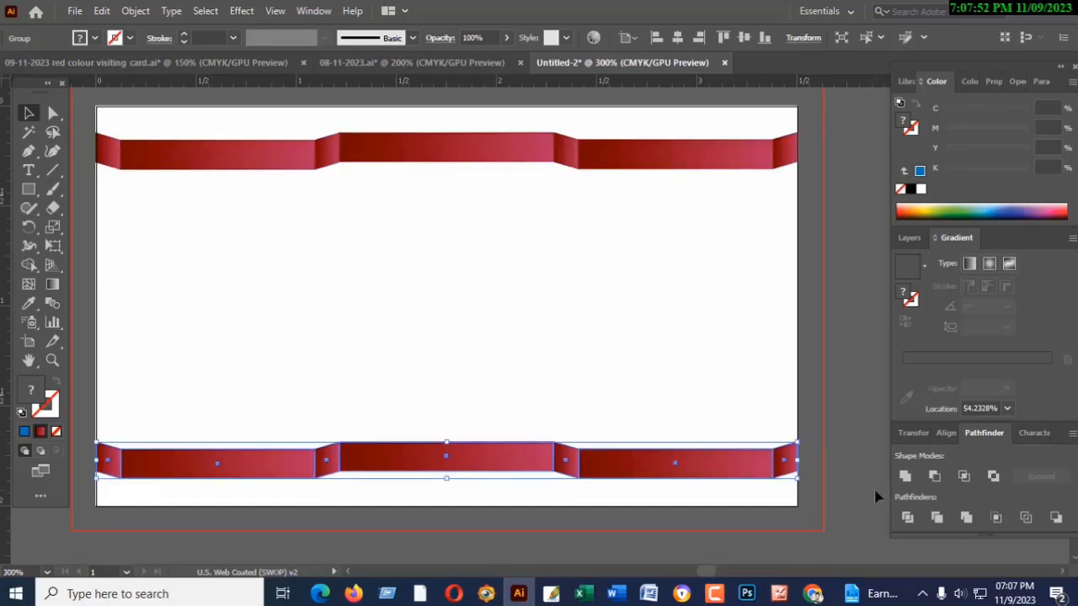
key(Down)
key(Down)
key(Down)
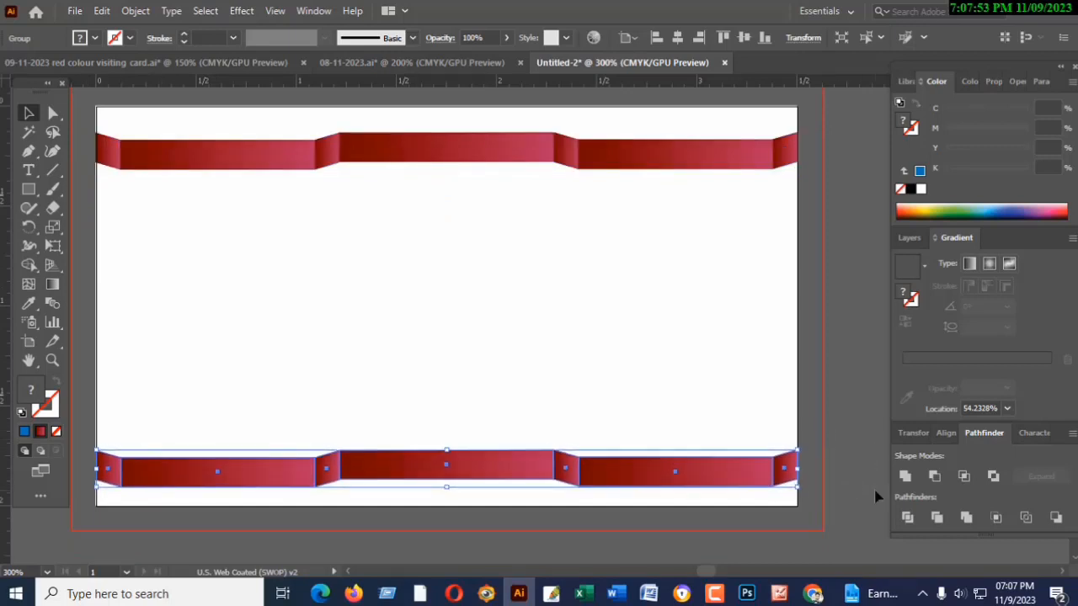
scroll(876, 496, up, 2)
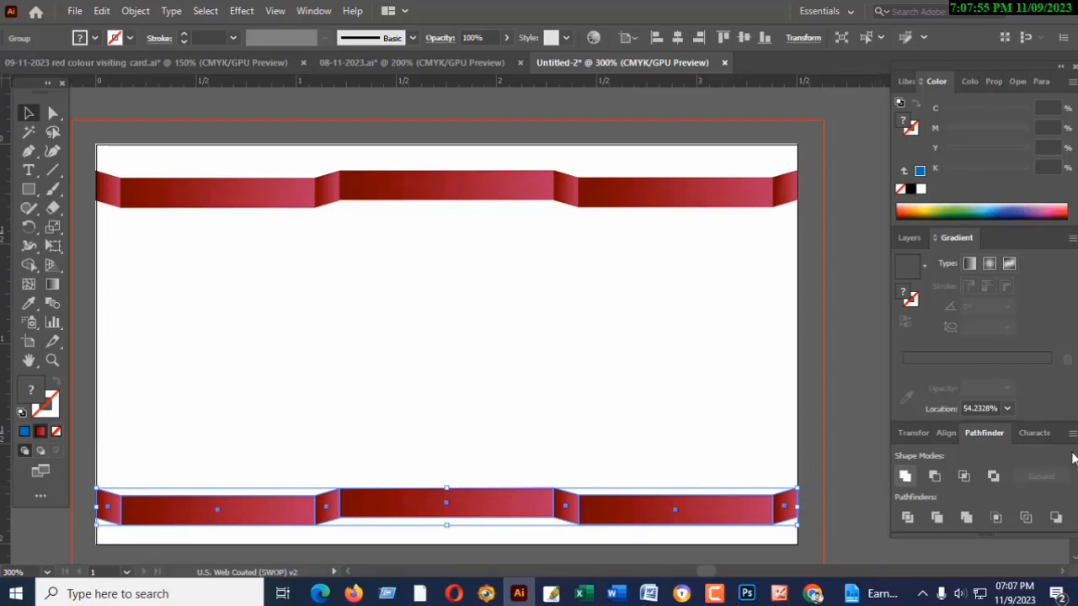
click(839, 436)
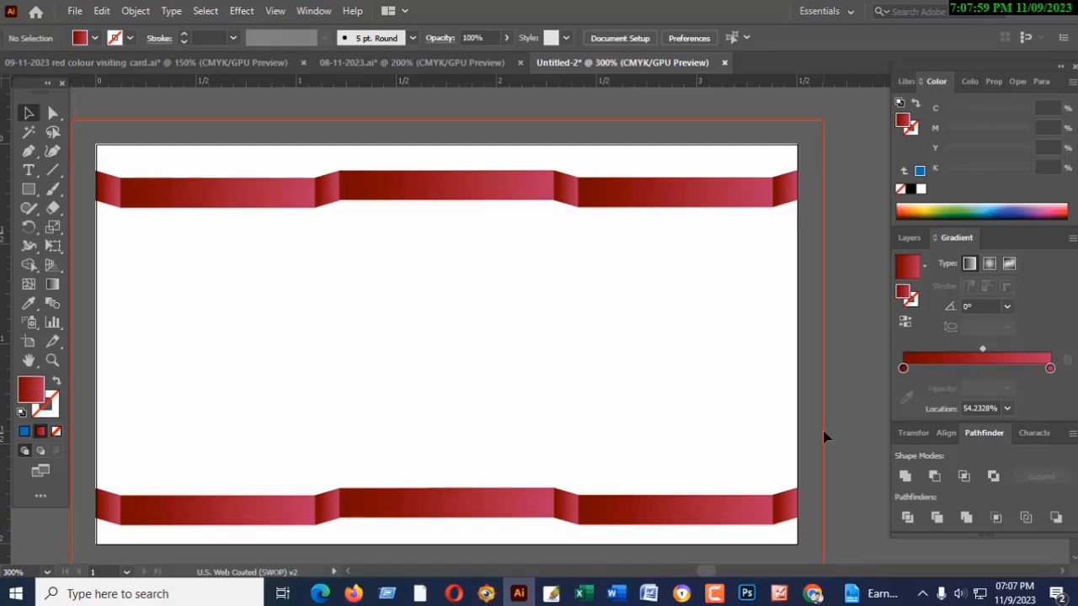
- Nudge the upper ribbon slightly up towards the card's top edge and deselect it
scroll(824, 436, down, 1)
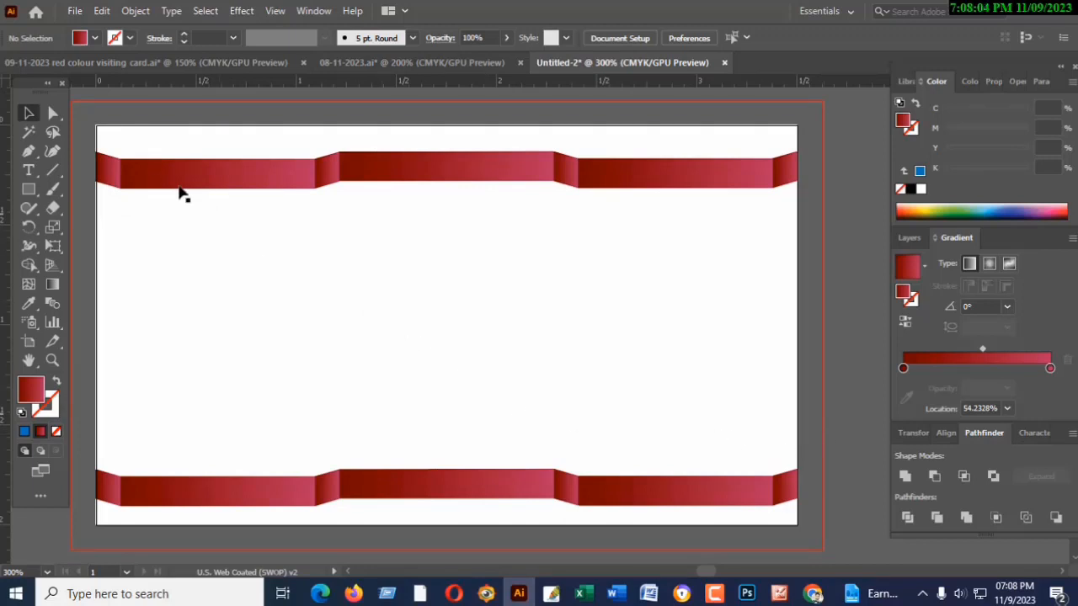
drag(81, 152, 814, 201)
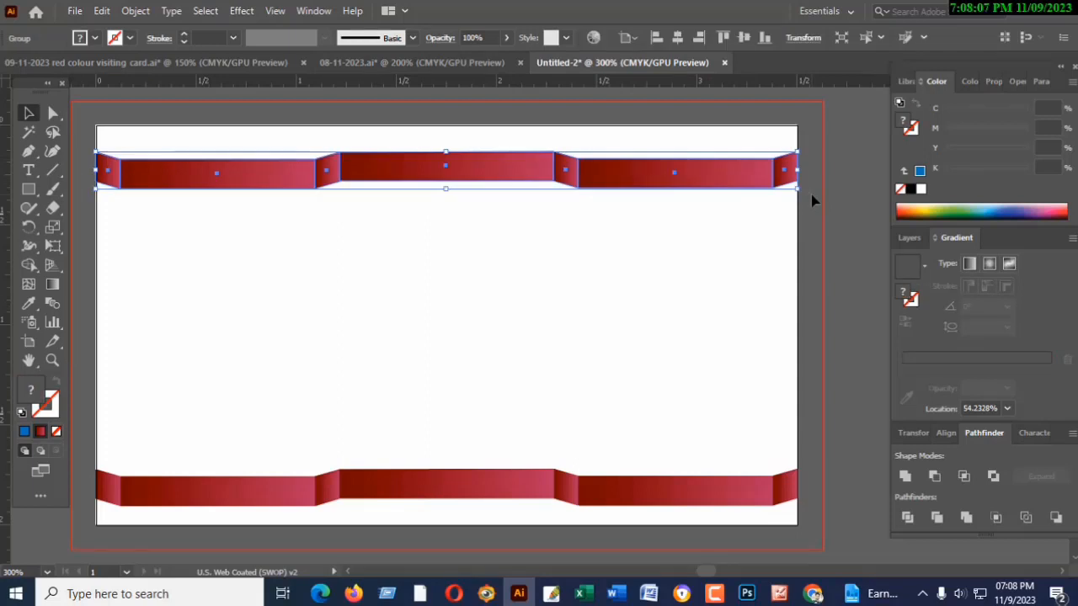
key(Up)
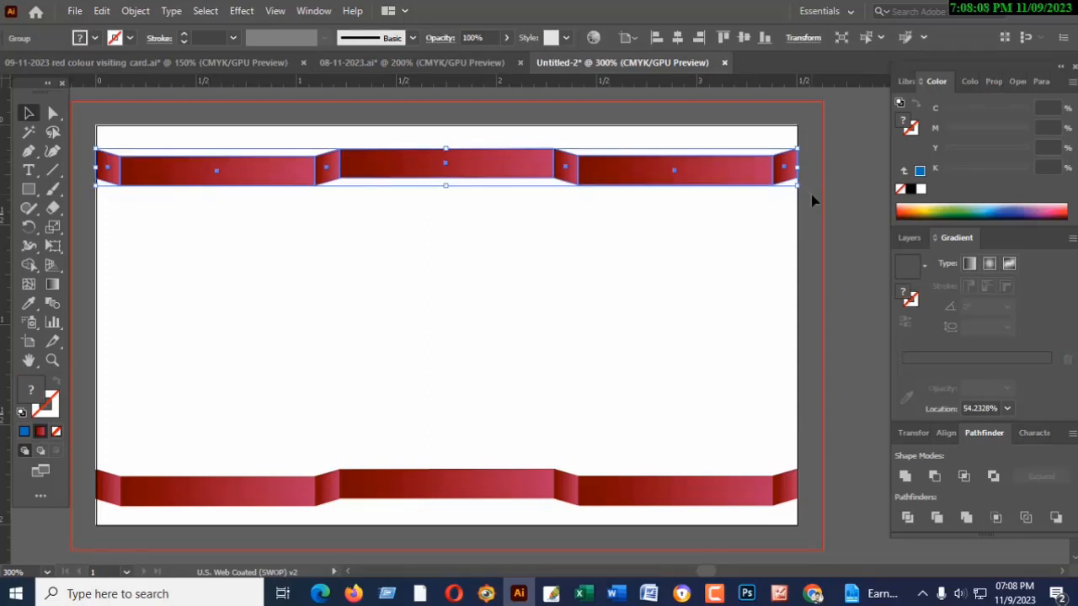
key(Up)
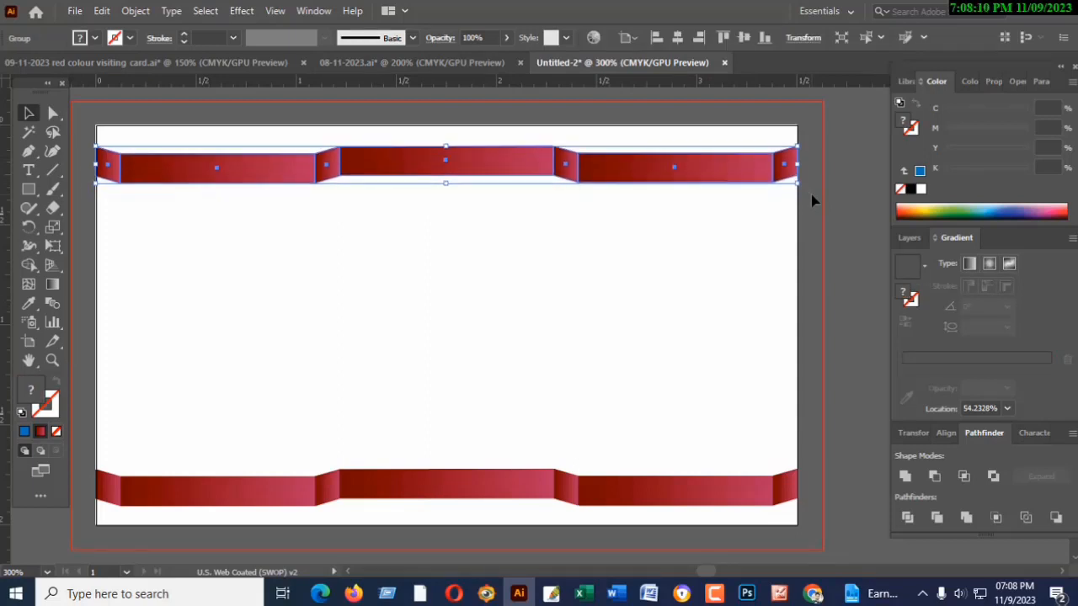
click(842, 225)
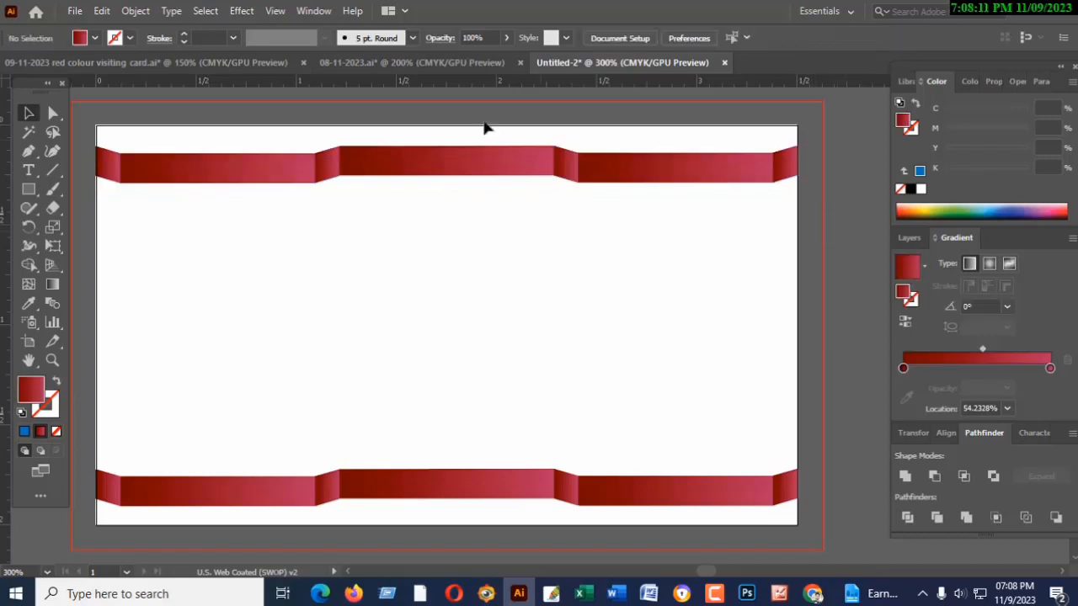
- Add a near-black background rectangle (C 72.2, M 66.1, Y 64.9, K 75.44) covering the whole artboard behind both ribbons
scroll(539, 332, down, 1)
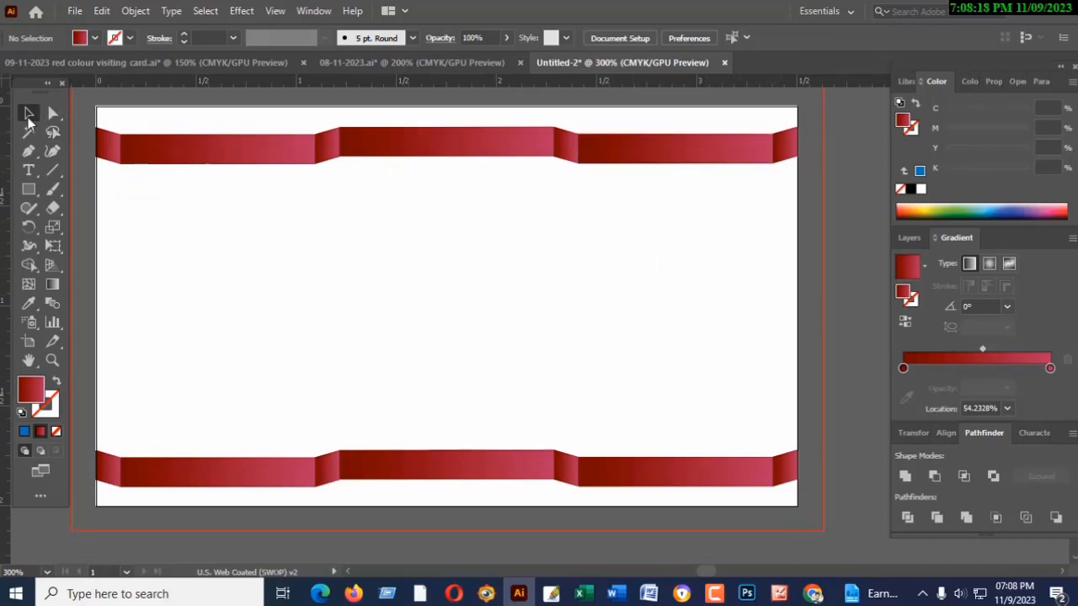
click(242, 270)
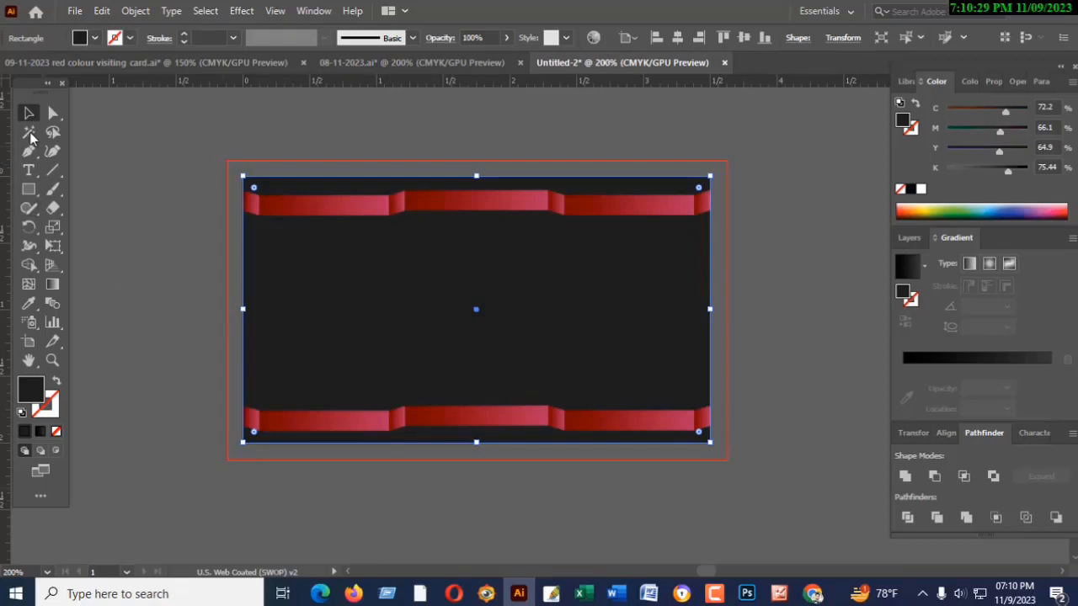
click(81, 193)
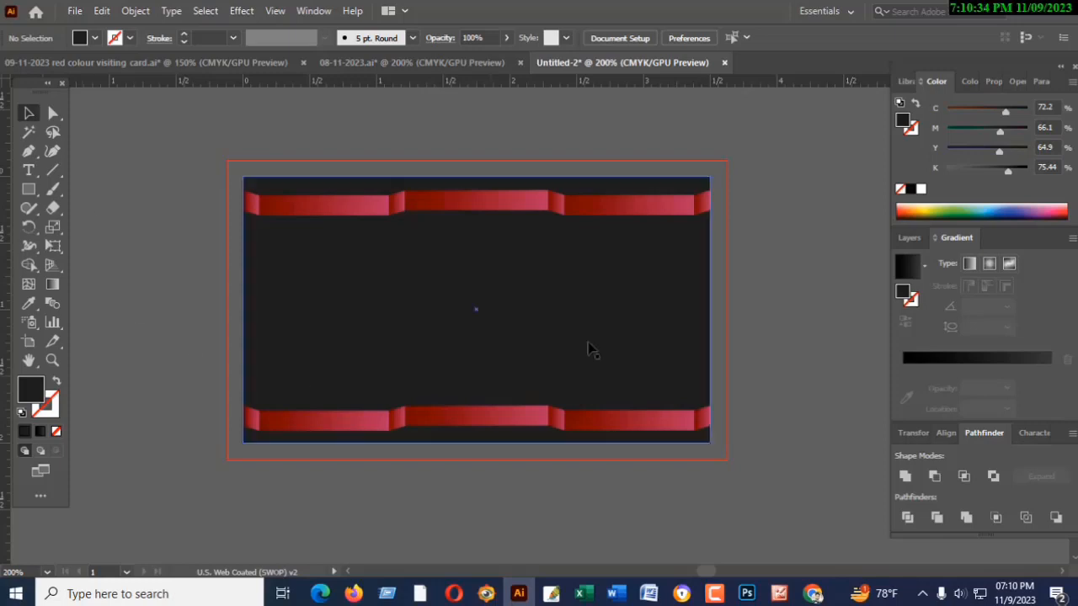
- Open the opacity setting of the dark background rectangle, and close it
click(440, 339)
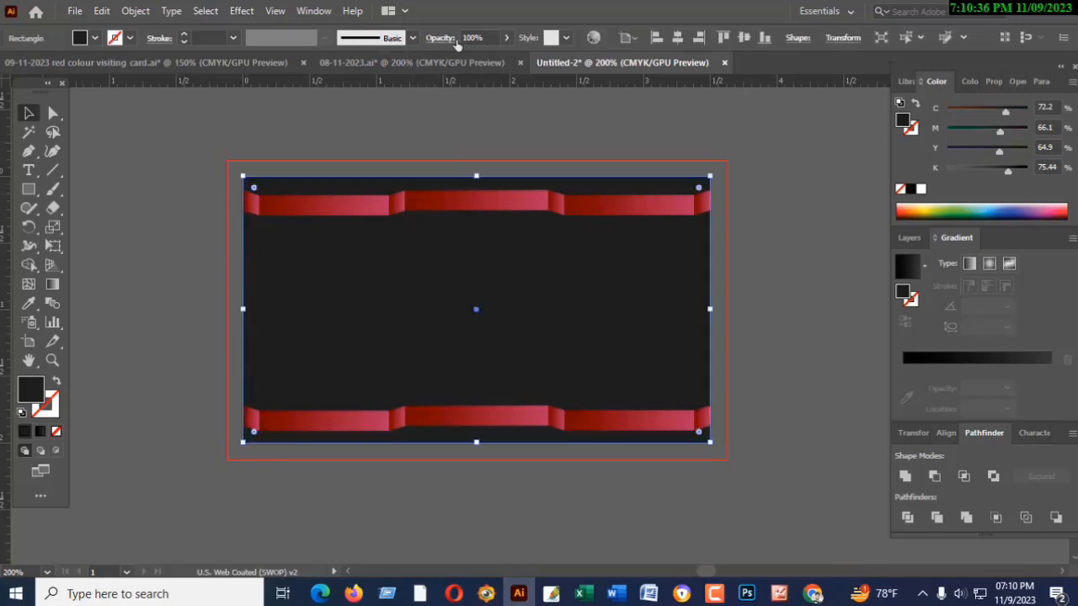
click(506, 37)
mouse_move(506, 60)
mouse_down()
mouse_move(494, 61)
mouse_move(505, 60)
mouse_up()
click(498, 126)
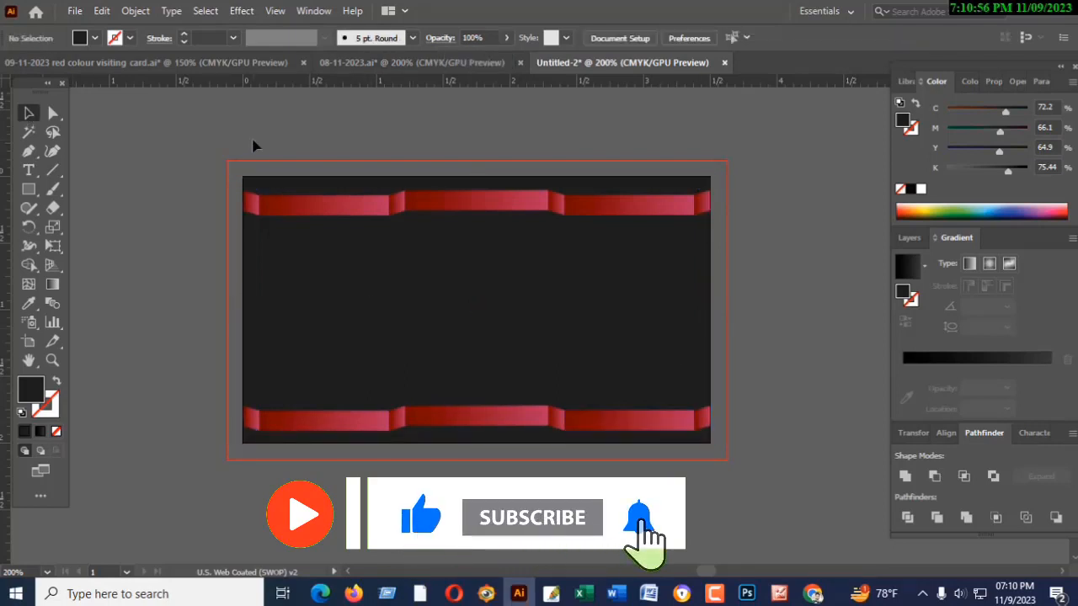
- Look at the finished reference card in "09-11-2023 red colour visiting card.ai" and return to the Untitled-2 document
click(410, 63)
click(622, 63)
click(210, 63)
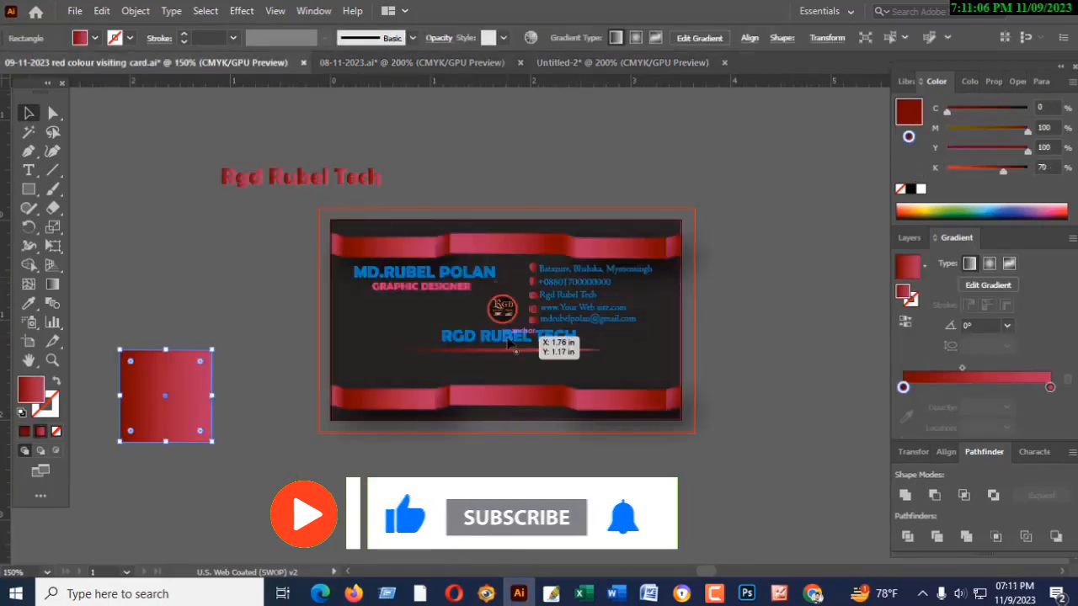
click(633, 64)
- Move the prepared name, job title, contact details and company text from below the artboard onto the card between the ribbons
scroll(608, 426, down, 4)
click(363, 359)
click(390, 339)
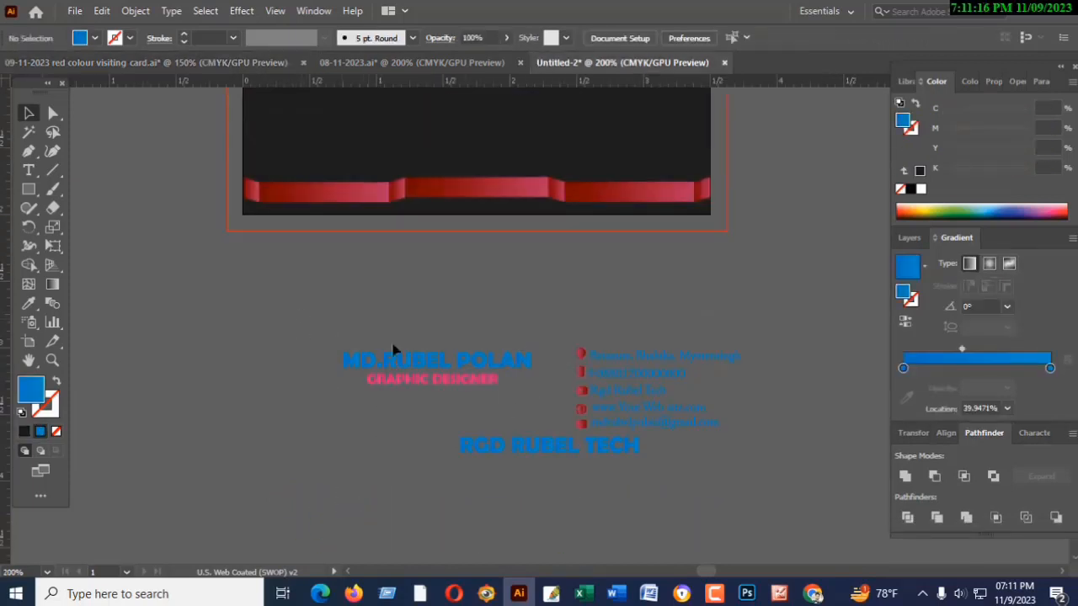
drag(331, 335, 730, 461)
scroll(630, 379, up, 3)
drag(622, 474, 552, 130)
click(554, 421)
- Nudge the "RGD RUBEL TECH" text down, closer to the lower ribbon
scroll(554, 421, up, 3)
click(468, 309)
key(Down)
key(Down)
key(Down)
key(Down)
key(Down)
key(Down)
key(Down)
key(Down)
key(Down)
key(Down)
key(Down)
key(Down)
key(Down)
key(Down)
key(Down)
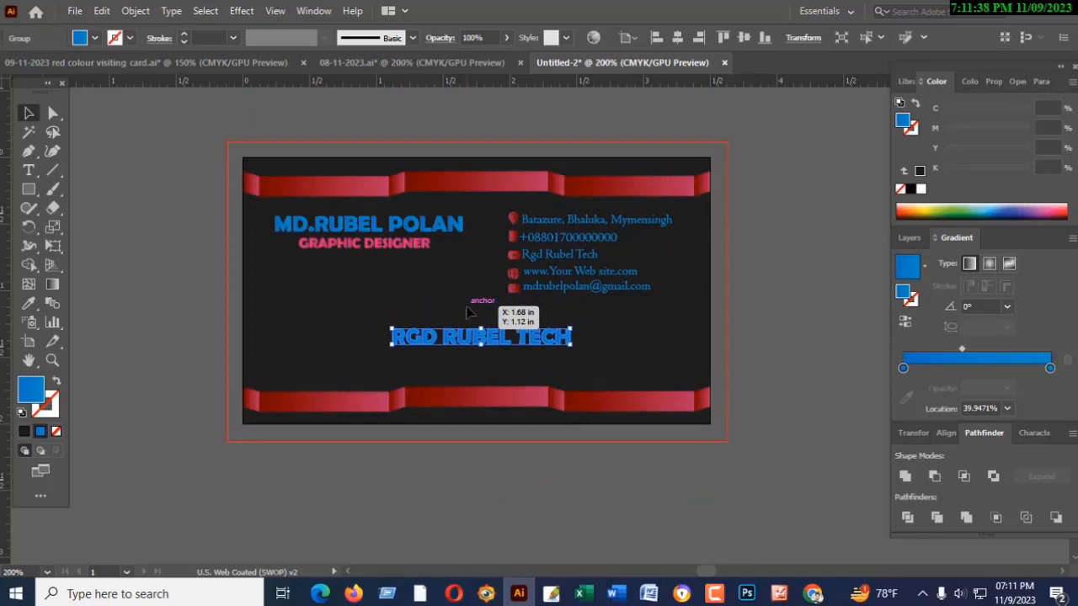
- Select the round RGD logo together with the "RGD RUBEL TECH" text and nudge them up, away from the lower ribbon
click(520, 510)
click(463, 336)
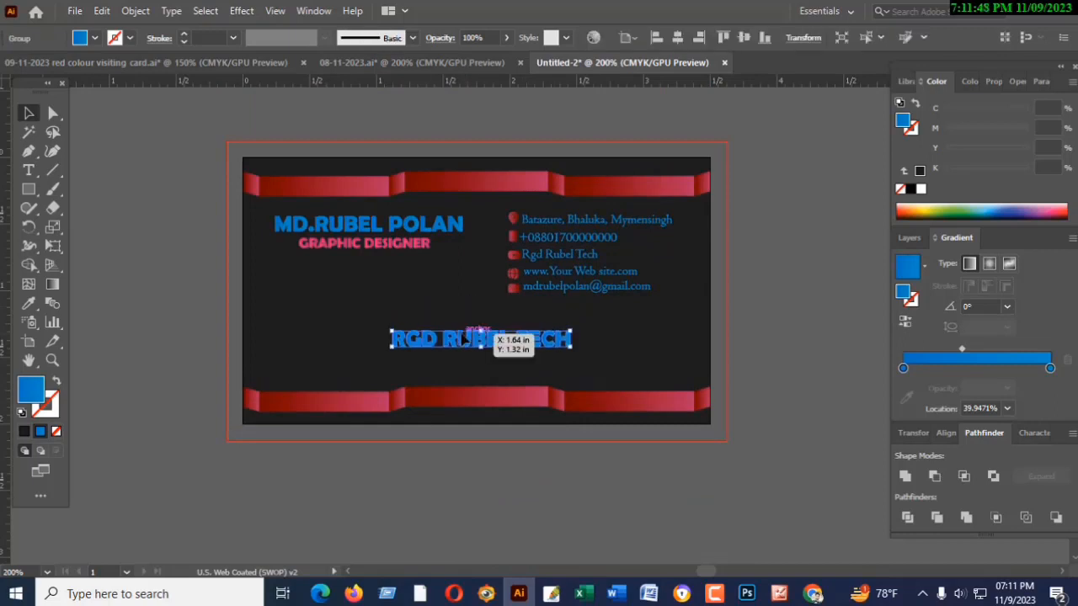
click(470, 303)
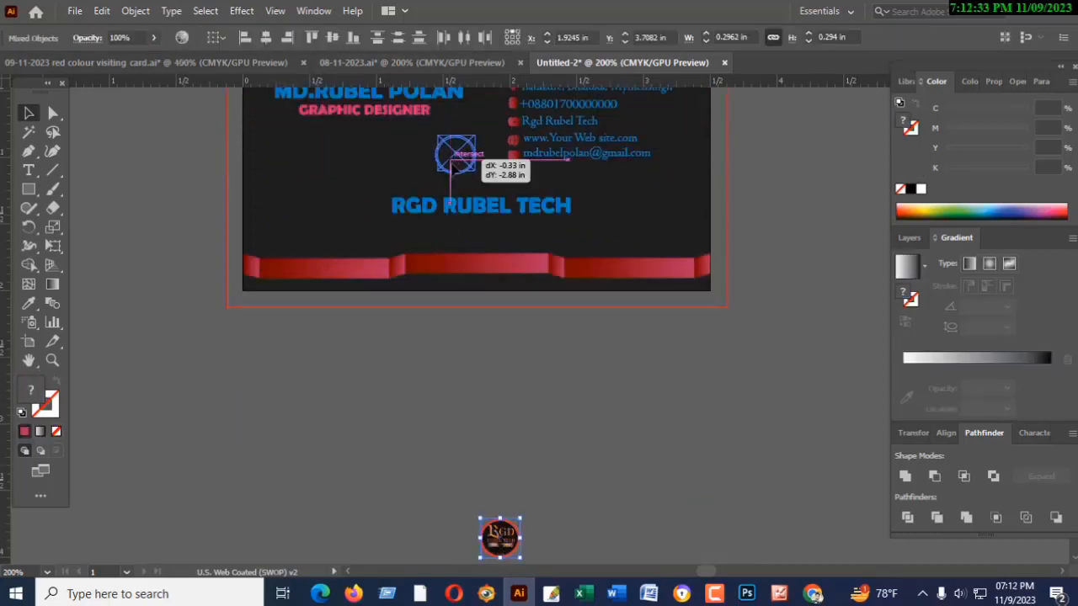
click(507, 407)
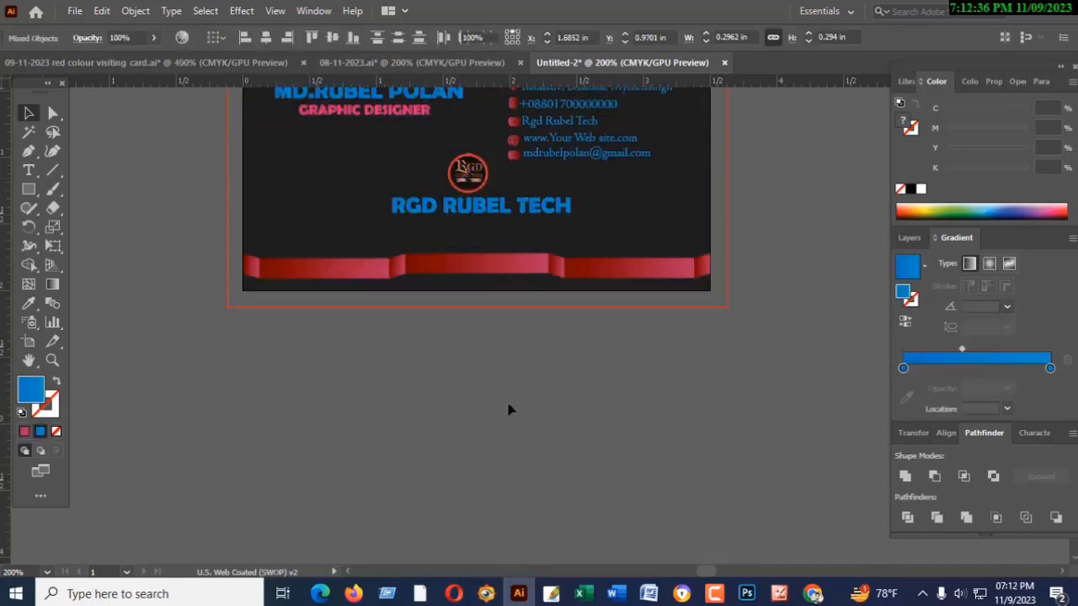
scroll(507, 407, up, 1)
drag(405, 189, 491, 261)
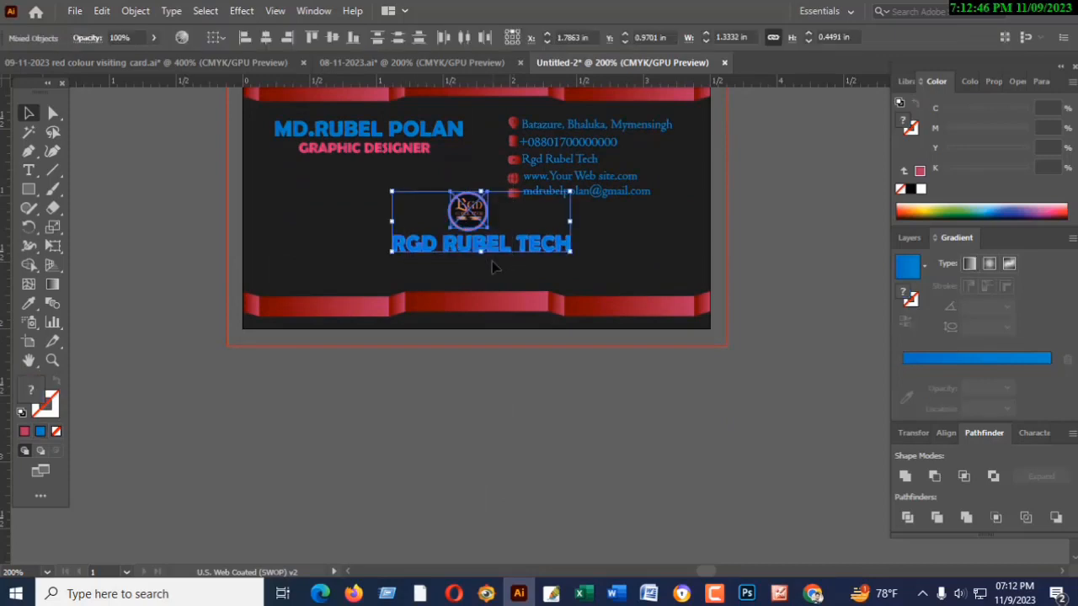
key(Up)
key(Up)
key(Up)
key(Up)
key(Up)
click(473, 426)
- Nudge only the "RGD RUBEL TECH" text left to centre it under the round logo
click(484, 239)
key(Left)
key(Left)
key(Left)
key(Left)
click(487, 429)
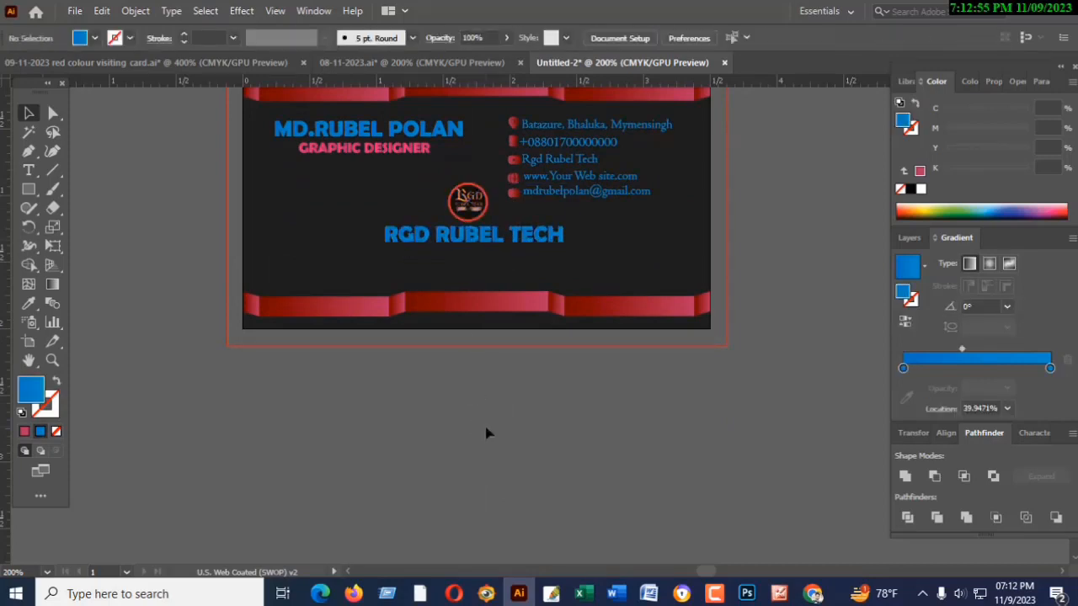
- Draw a straight horizontal line with a 1 pt stroke below "RGD RUBEL TECH", extending slightly past both ends of the text
scroll(487, 430, up, 2)
key(backslash)
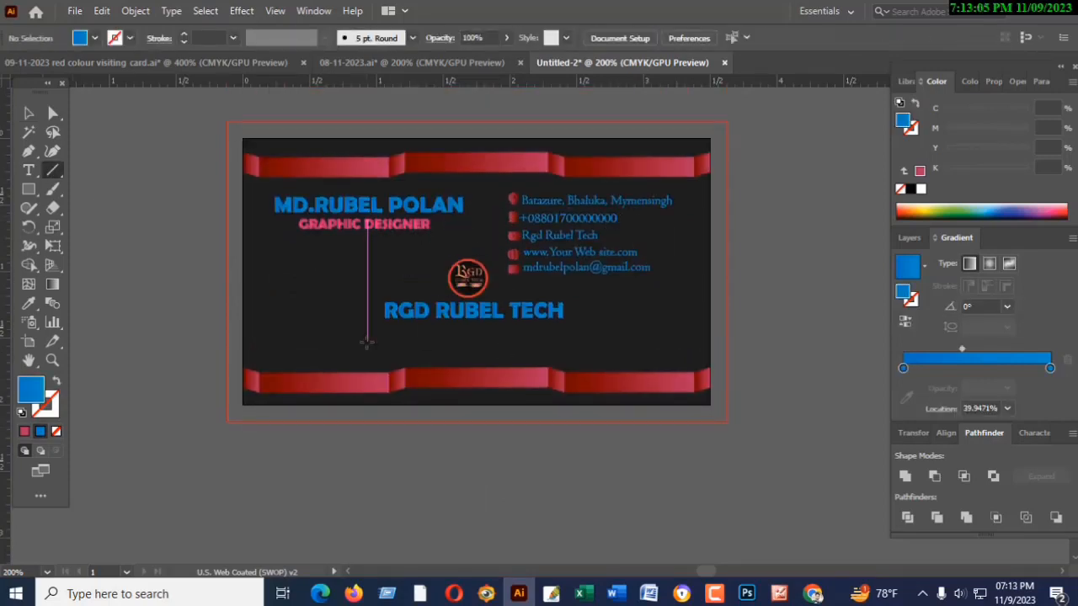
drag(367, 341, 579, 341)
click(184, 35)
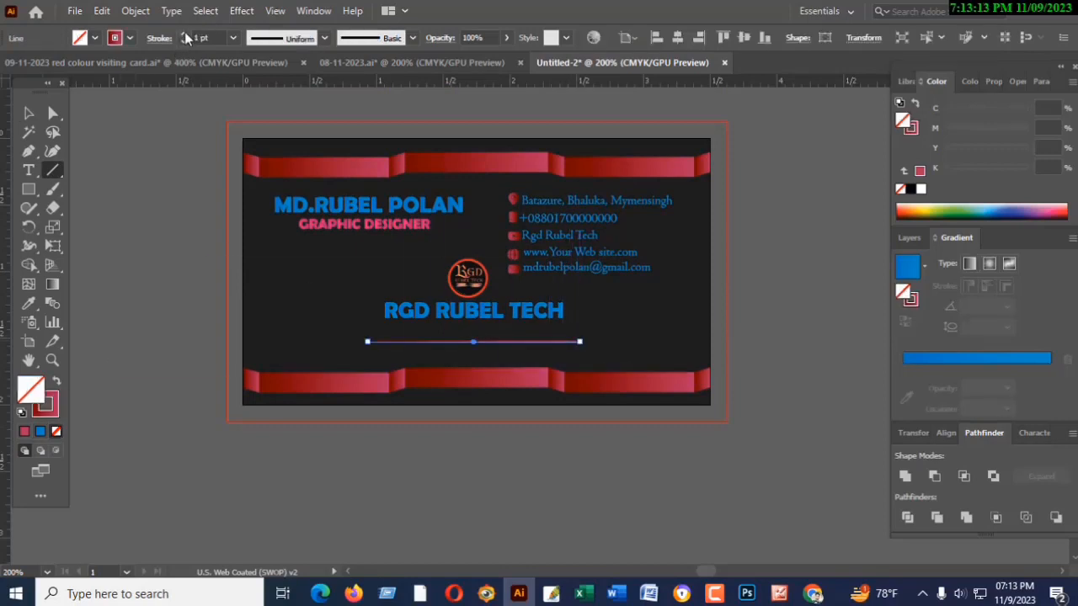
- Apply Width Profile 1 to the line and set its stroke weight to 2 pt
click(307, 38)
click(278, 91)
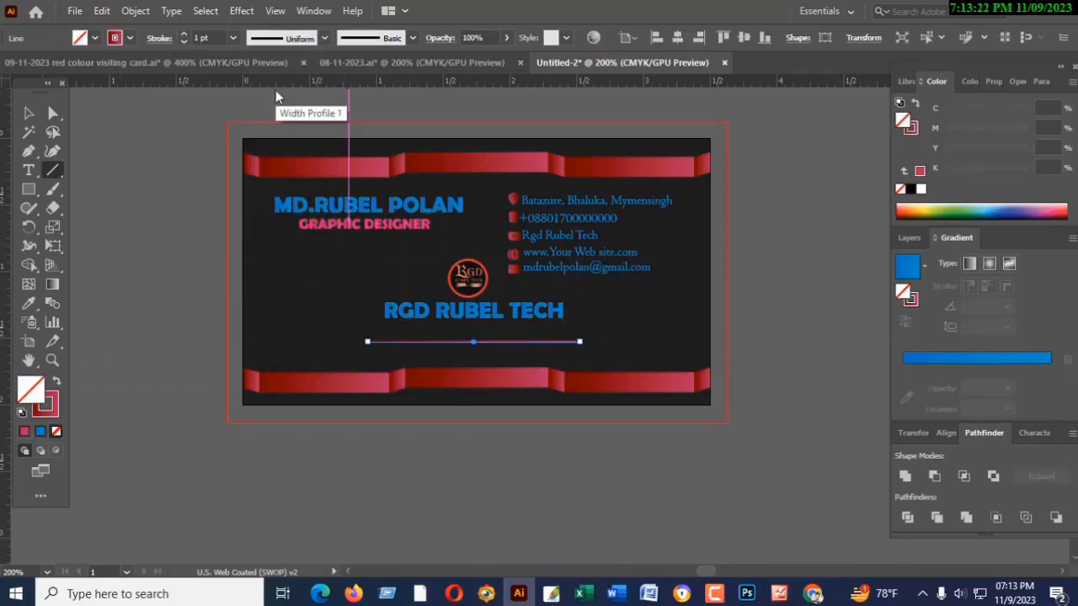
click(184, 34)
- Nudge the tapered line up until it sits closely beneath the "RGD RUBEL TECH" text
click(31, 112)
click(421, 471)
click(495, 344)
key(Up)
key(Up)
key(Up)
key(Up)
key(Up)
key(Up)
key(Up)
key(Up)
key(Up)
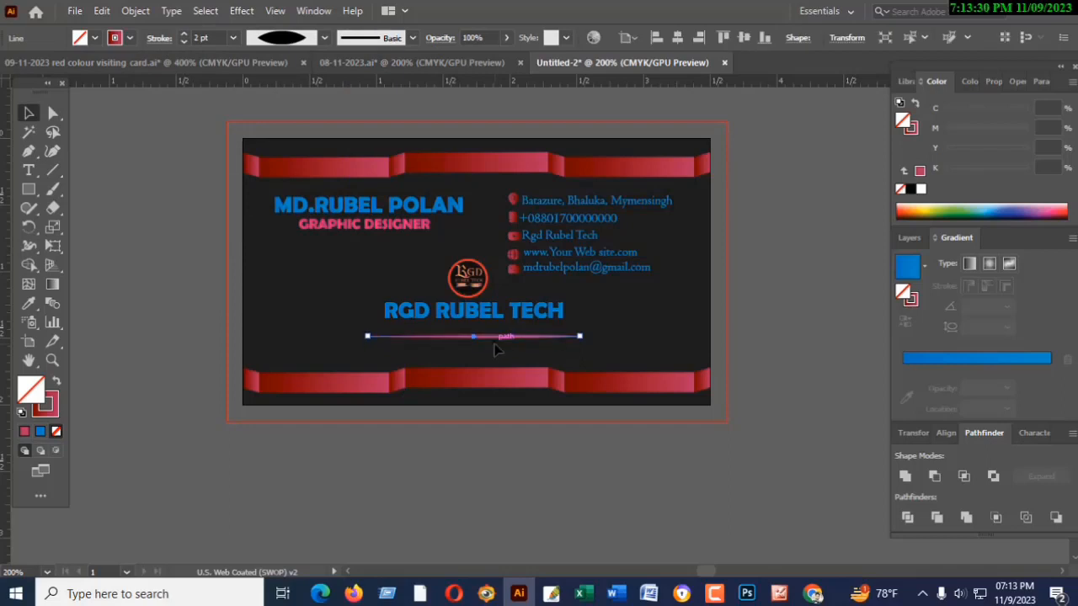
key(Down)
key(Down)
click(421, 486)
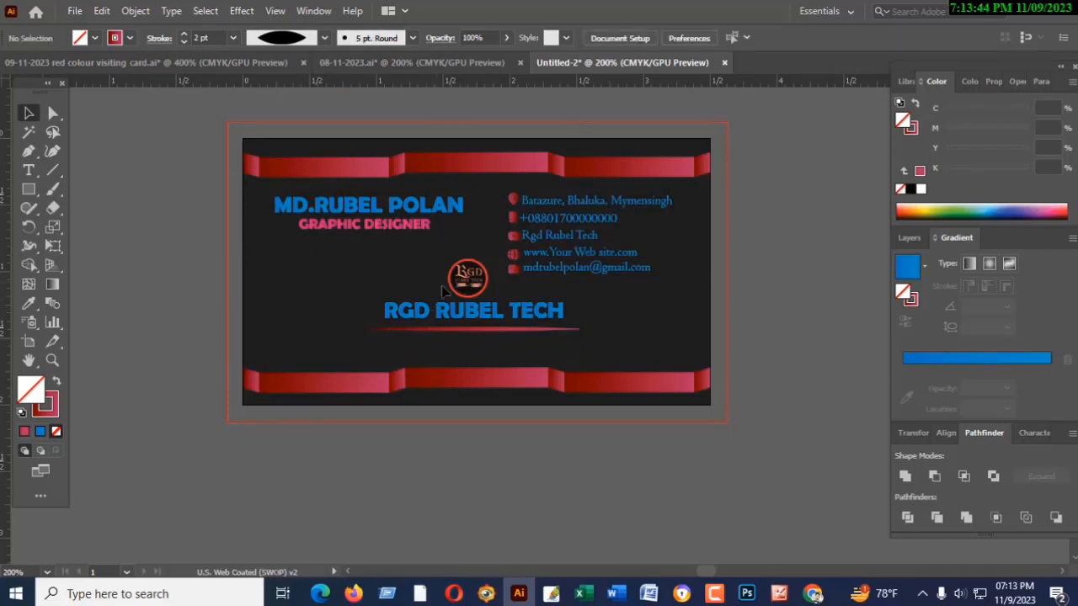
- Start a Save for Web (Legacy) export of the card using the JPEG High preset with quality raised to 100%
scroll(443, 290, up, 2)
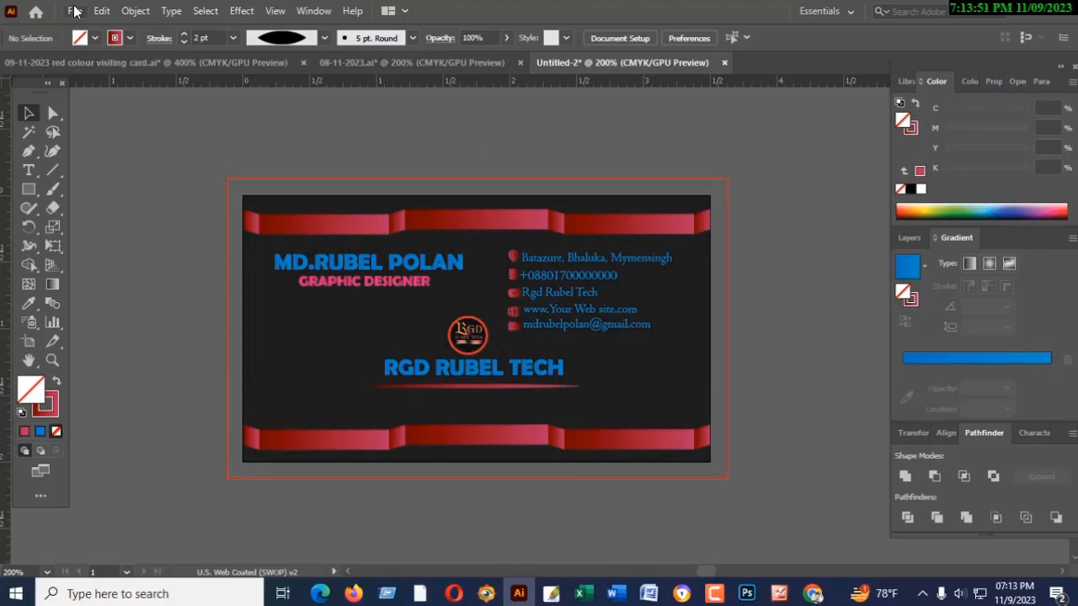
click(75, 11)
mouse_move(102, 319)
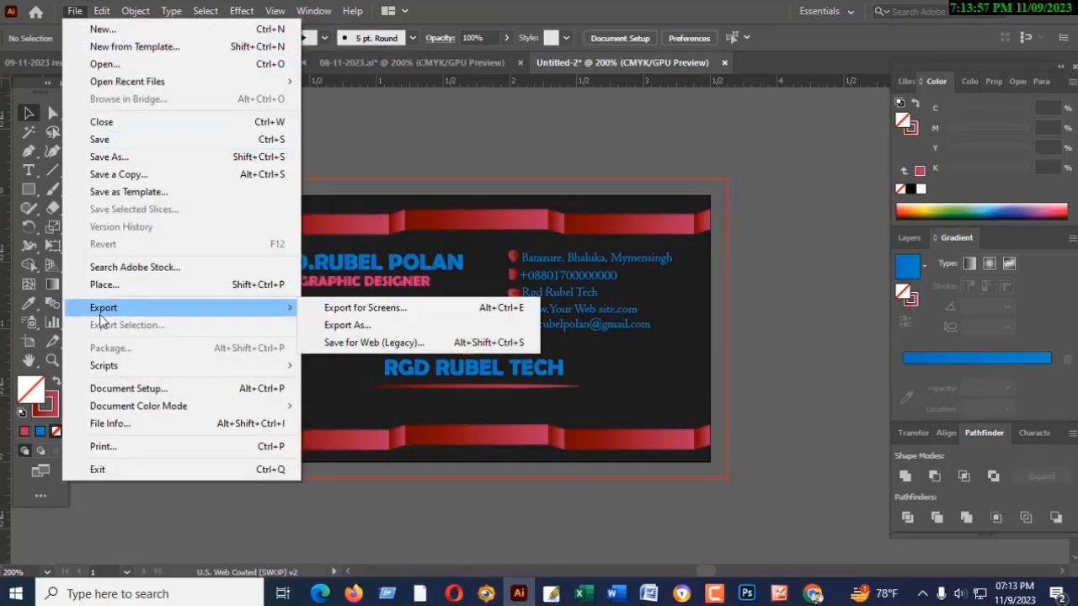
click(348, 341)
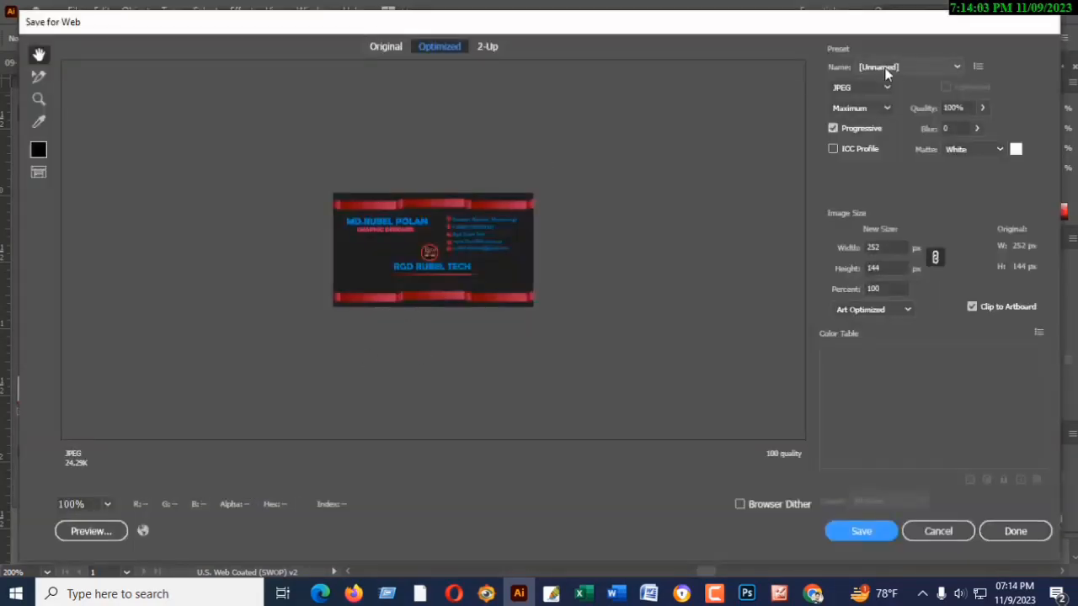
click(957, 68)
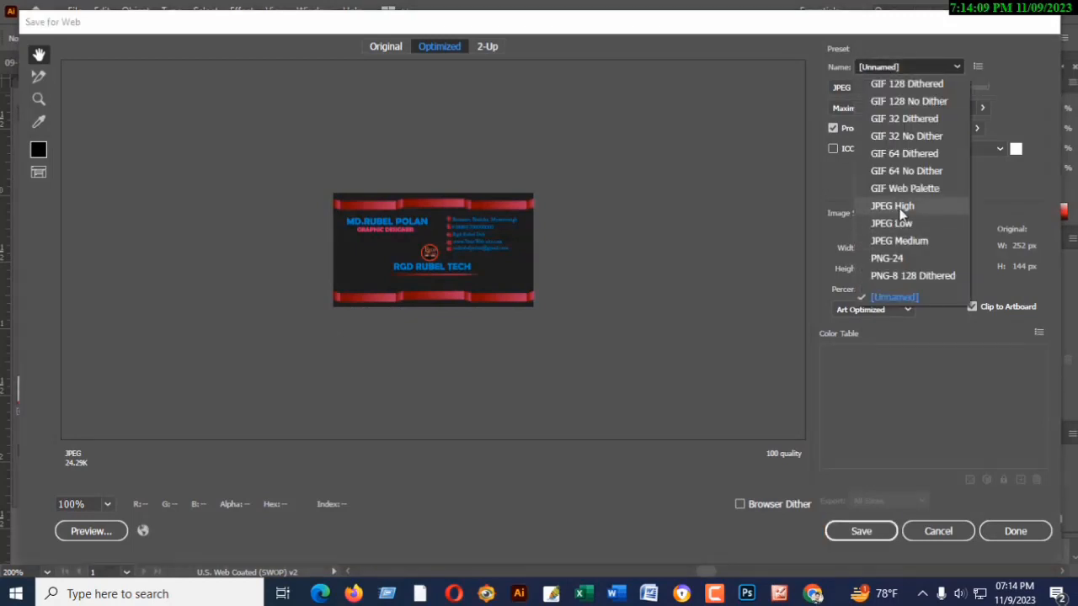
click(901, 211)
click(981, 108)
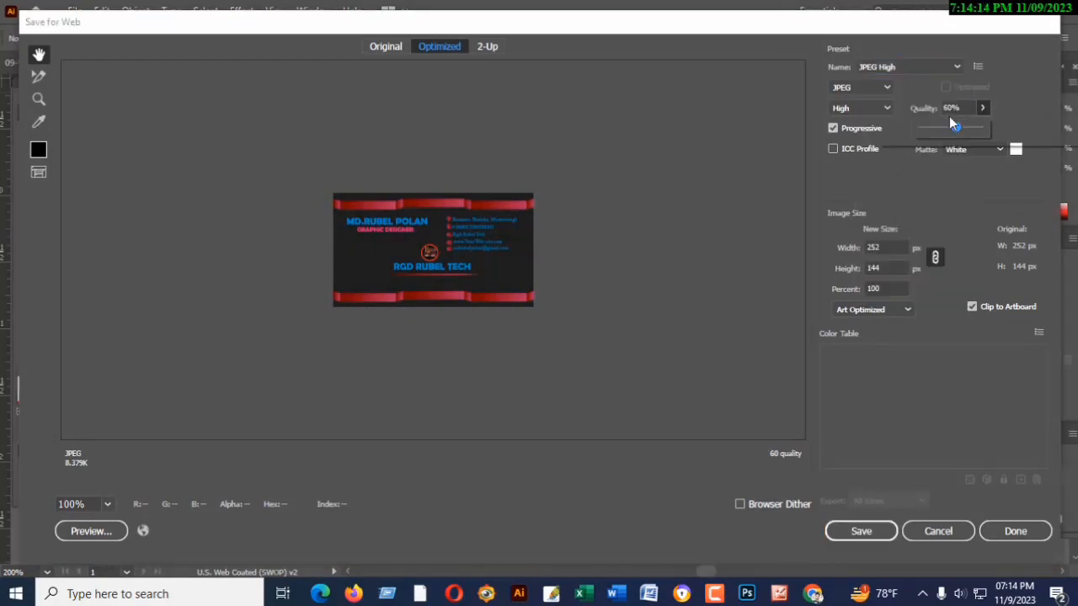
drag(955, 128, 979, 128)
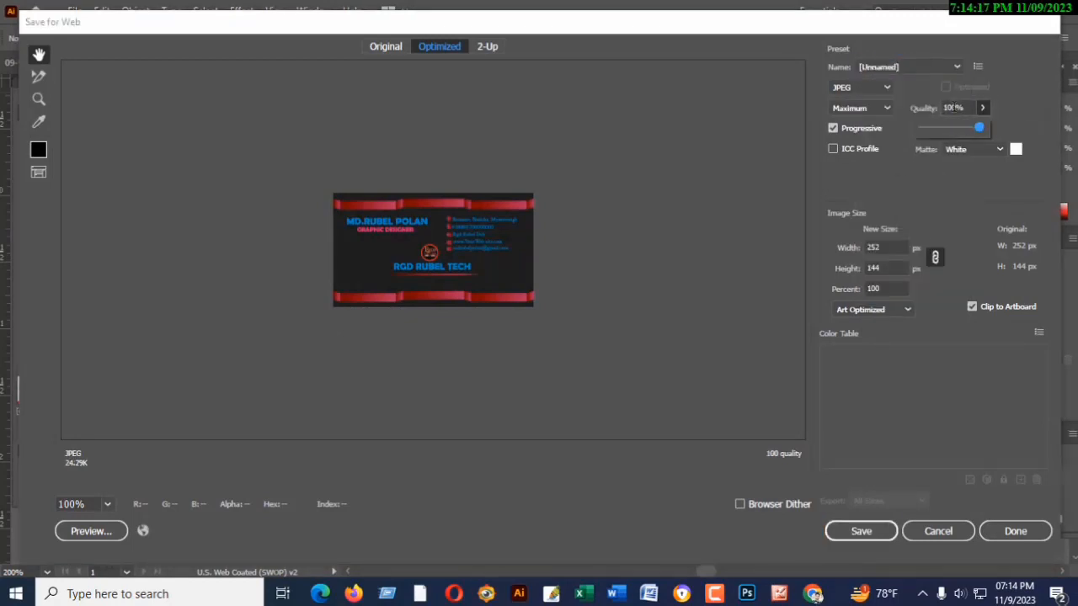
- Set the export image size to 300 percent and keep it clipped to the artboard
click(872, 288)
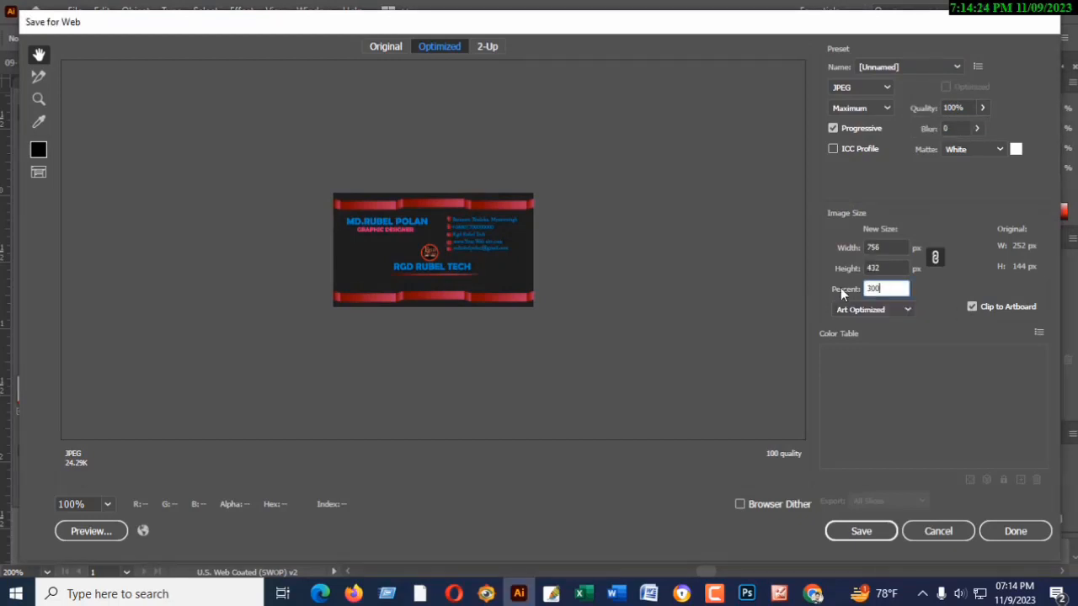
click(973, 308)
click(973, 308)
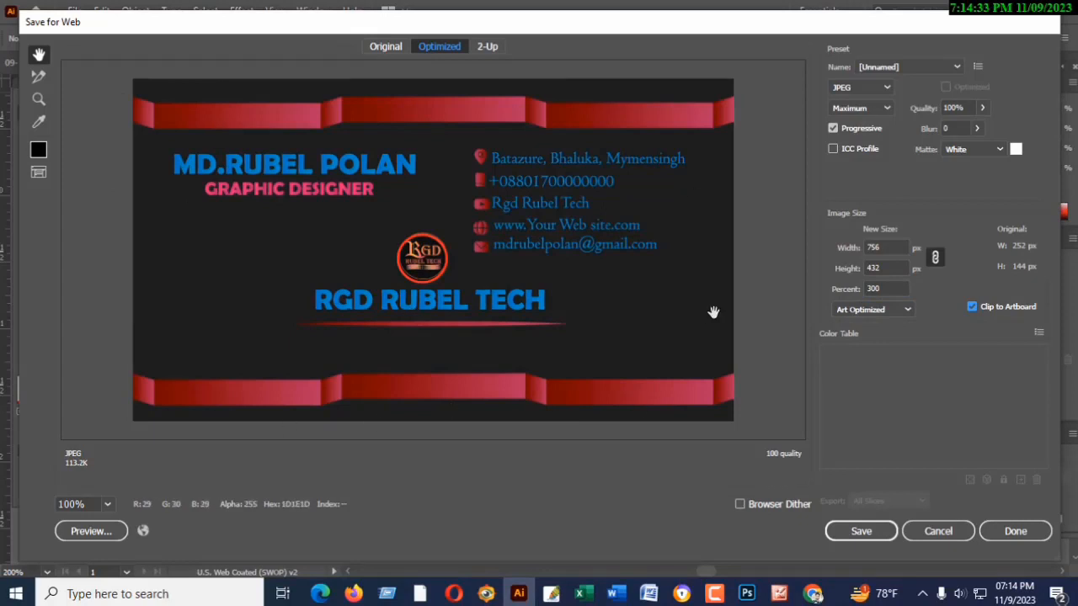
- Save the optimized image to the Desktop under the file name "VISITING CARD DESIGN"
click(833, 529)
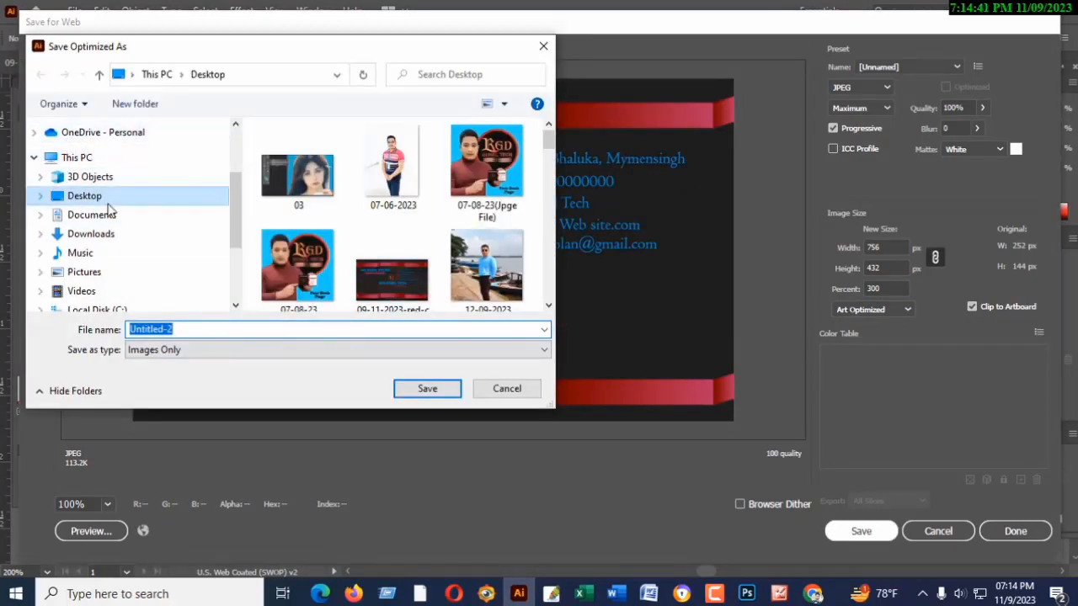
scroll(72, 282, down, 1)
click(101, 153)
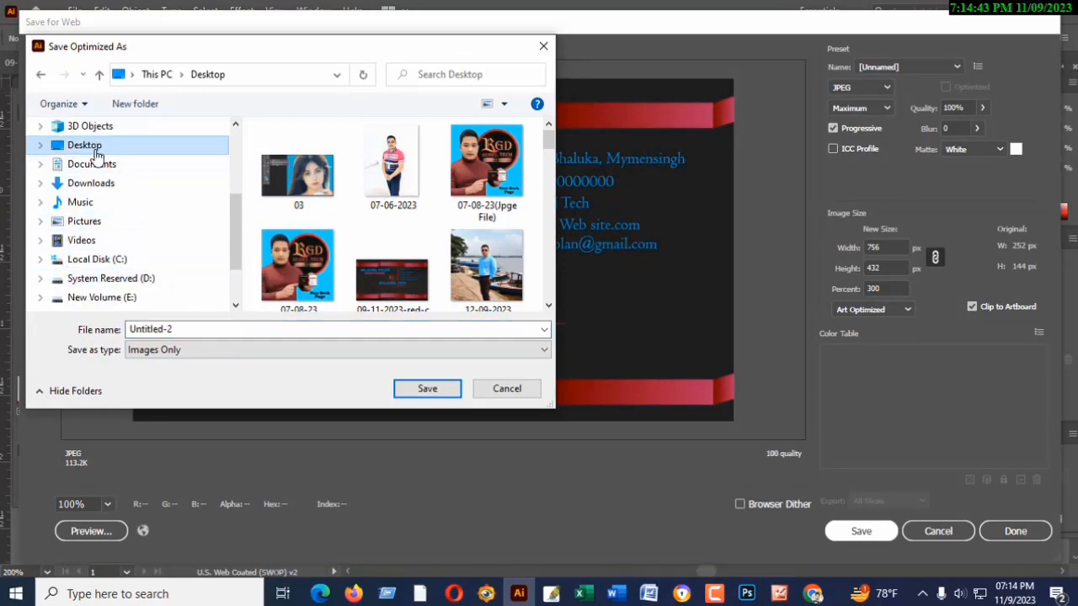
click(179, 330)
text(Vi)
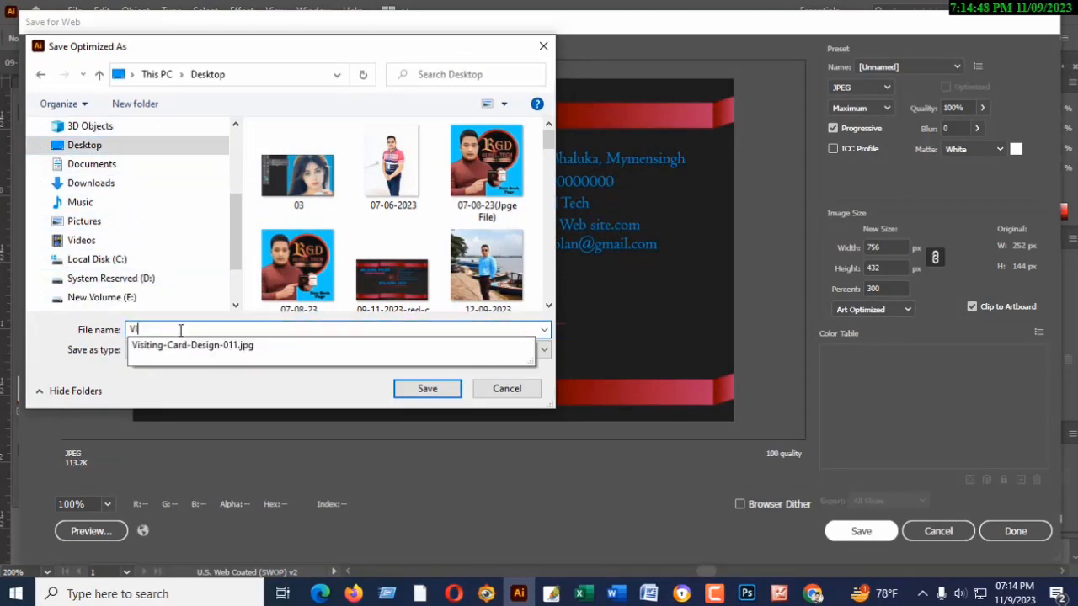
text(SITING )
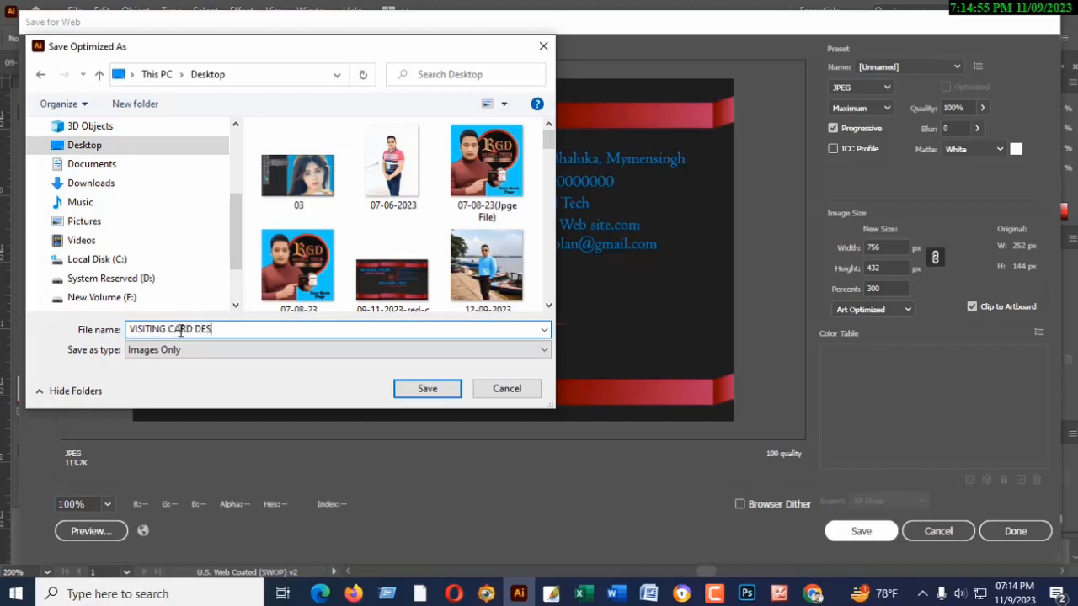
text(CARD DESI)
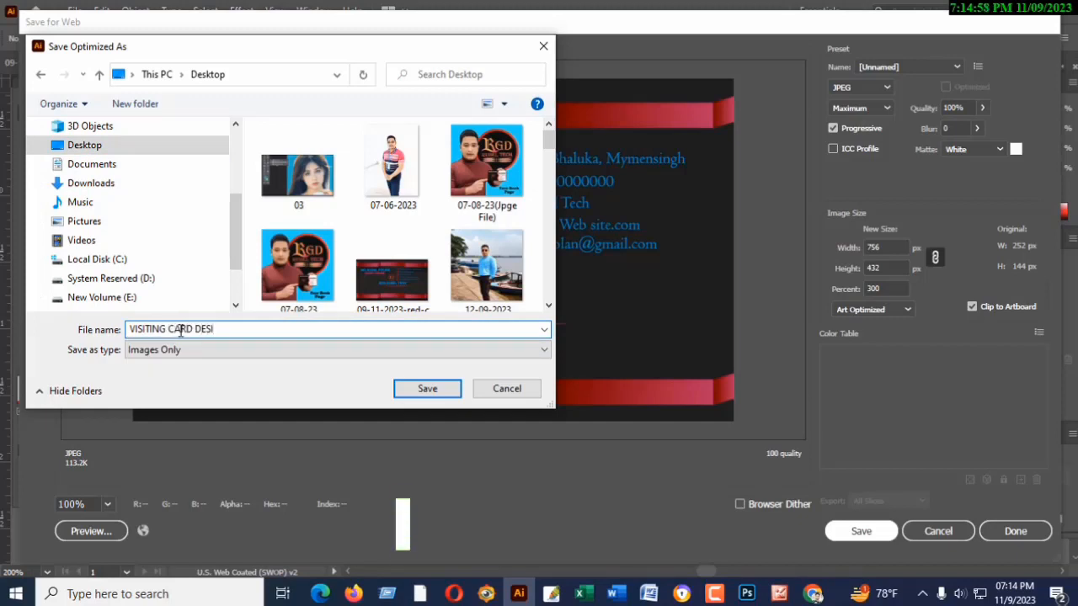
text(GN)
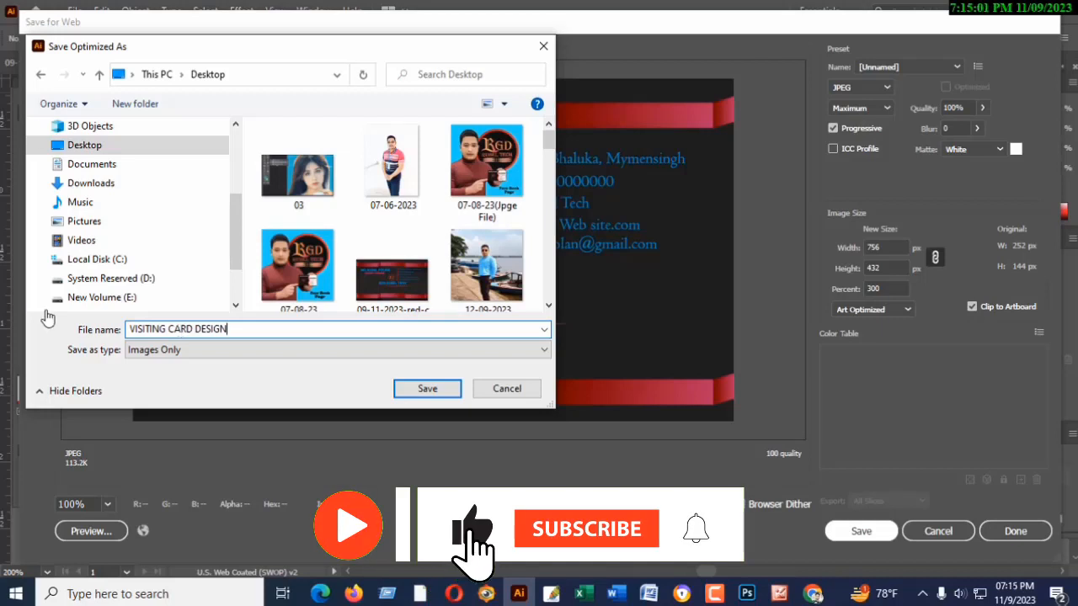